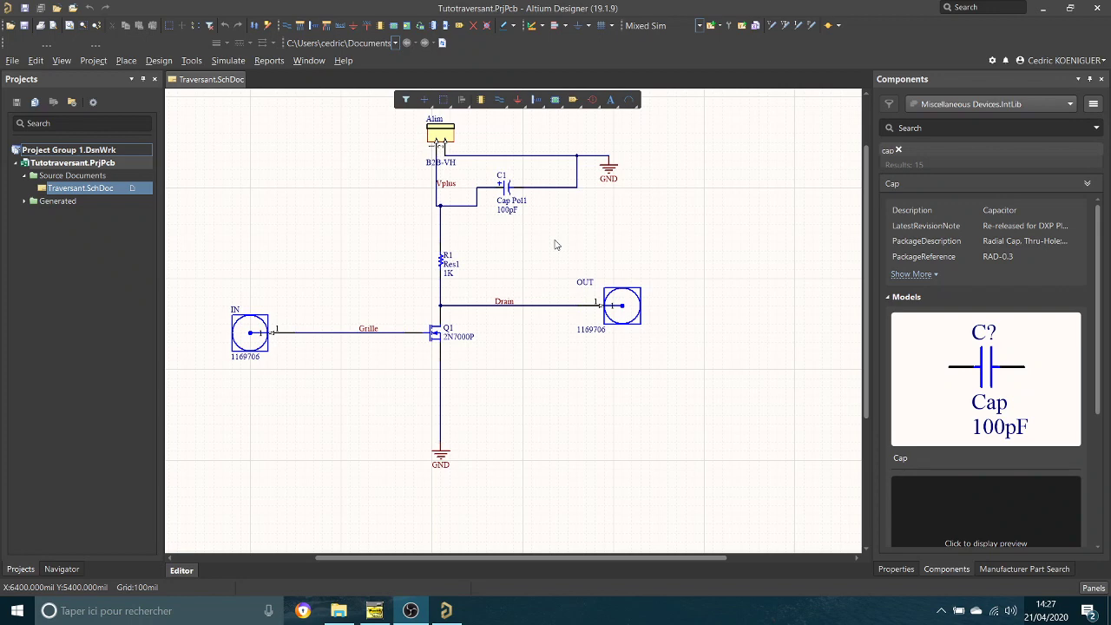
Step: Preview the Cap component's footprint, and inspect the OUT connector and resistor R1 on the schematic
left_click(629, 321)
scroll(1031, 317, "down", 2)
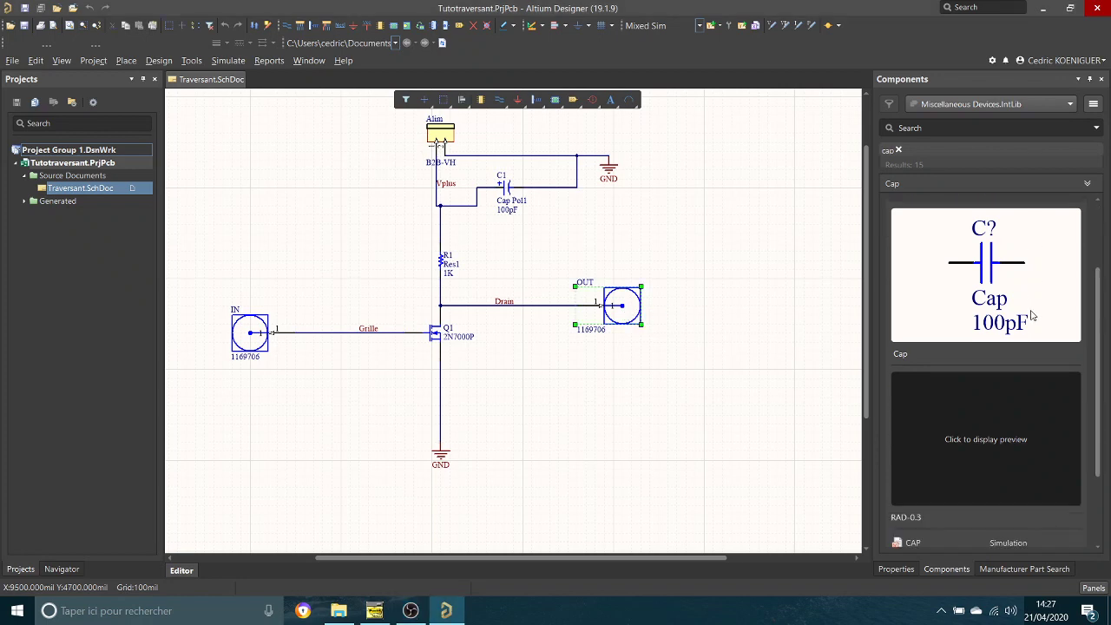
left_click(994, 413)
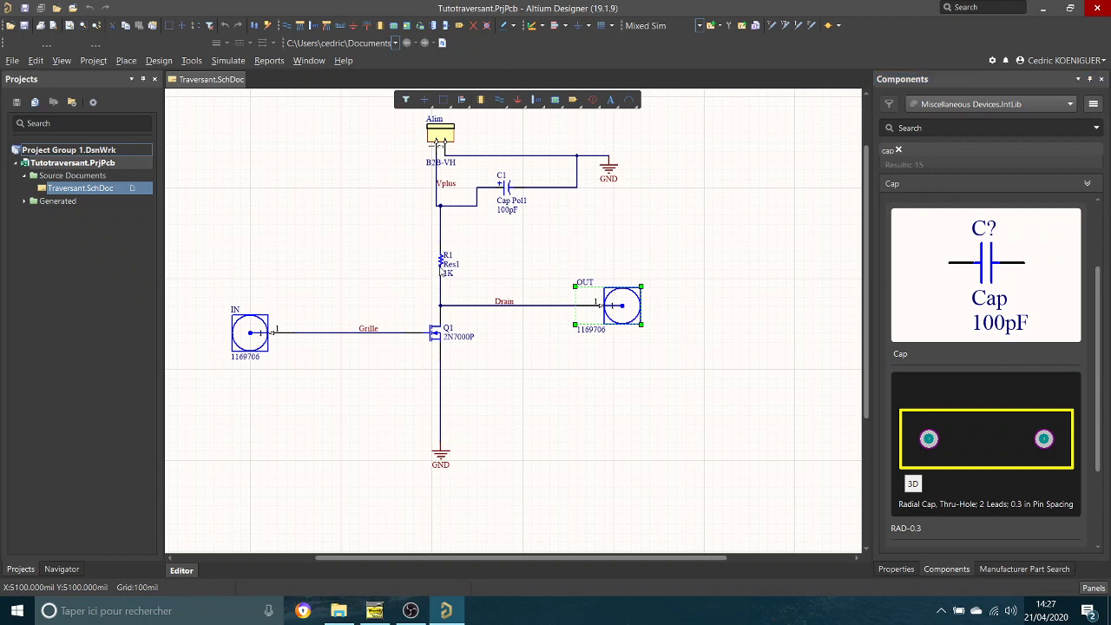
left_click(442, 265)
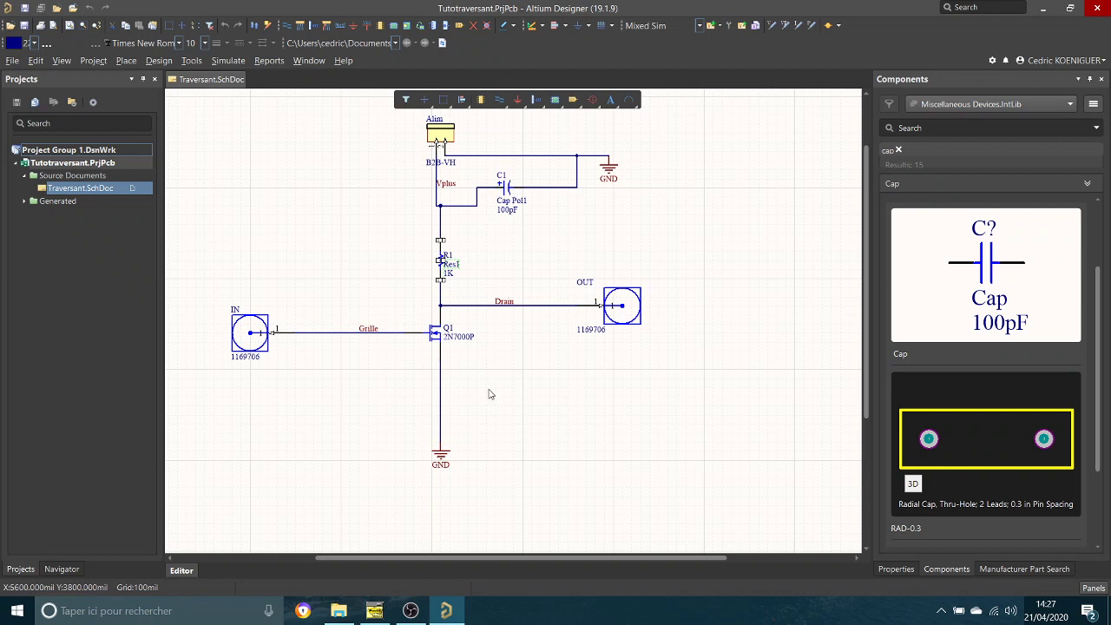
scroll(302, 343, "up", 1)
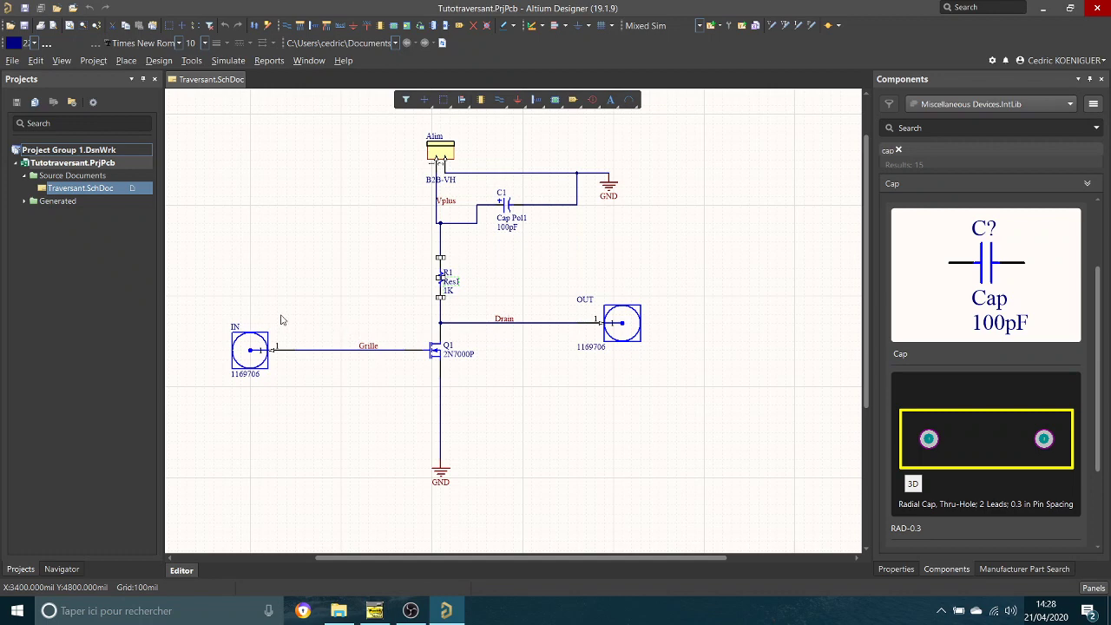
left_click(310, 268)
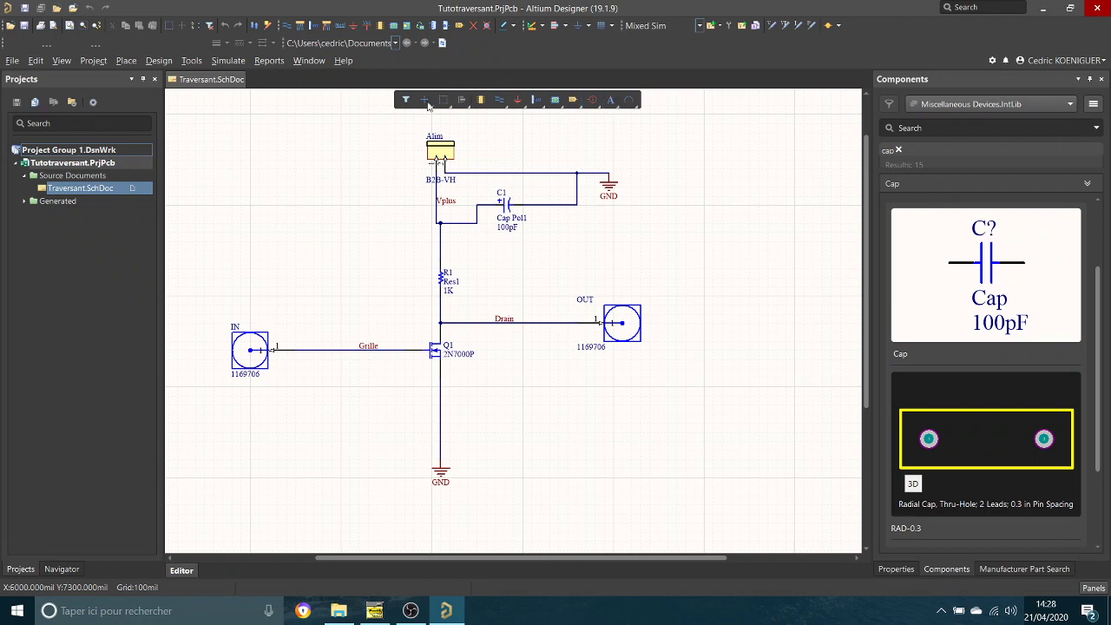
Step: Add a new PCB document to the Tutotraversant project and bring the whole board outline into view
left_click(11, 62)
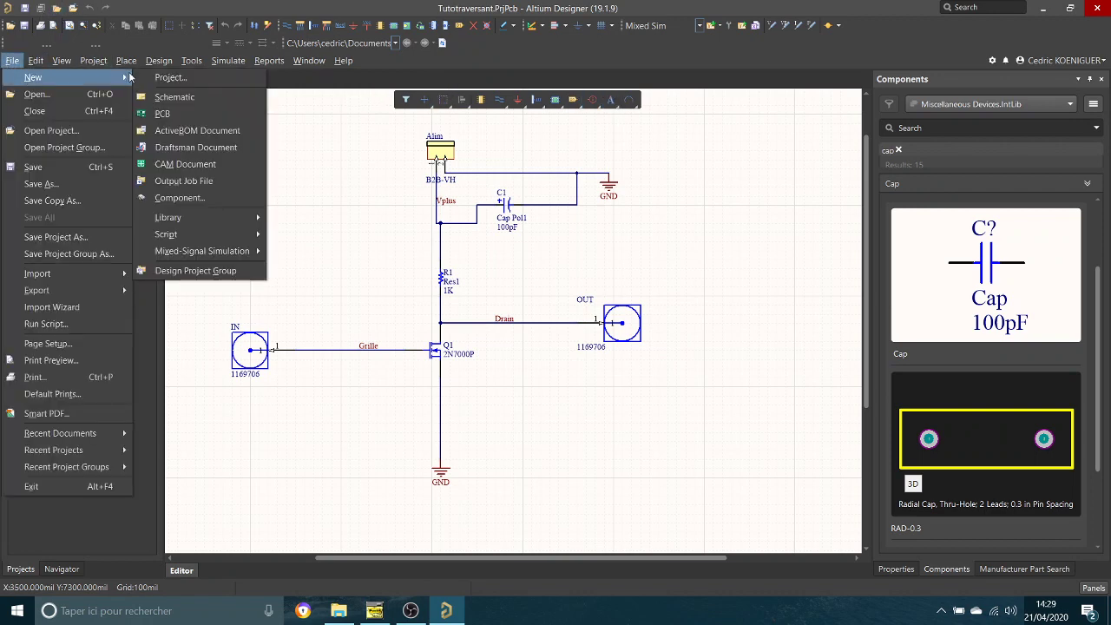
left_click(330, 160)
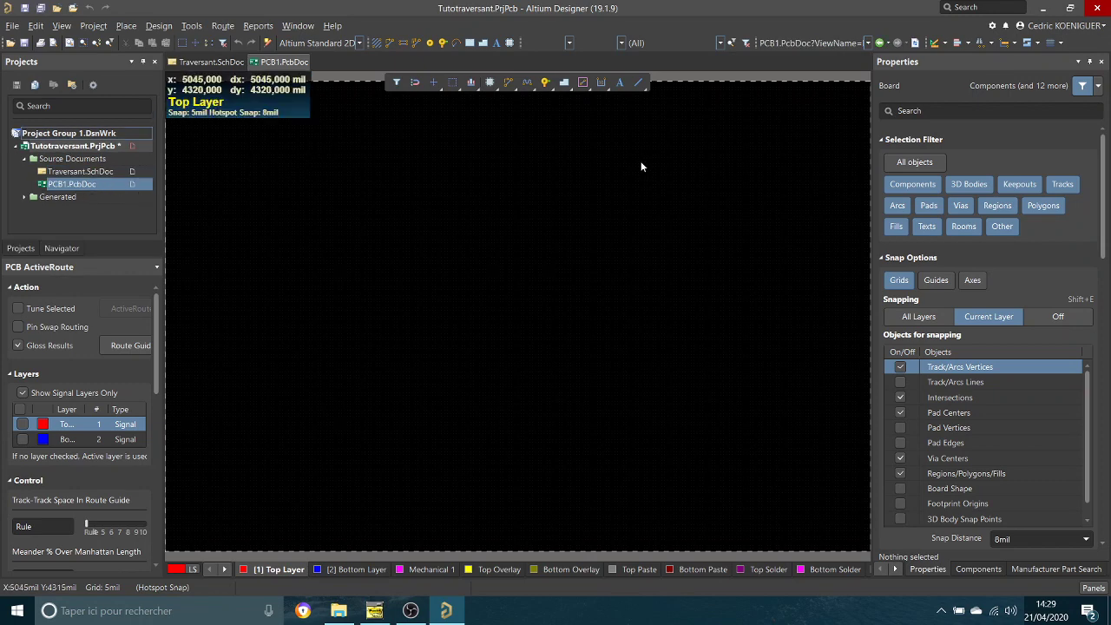
scroll(641, 167, "down", 2, "ctrl")
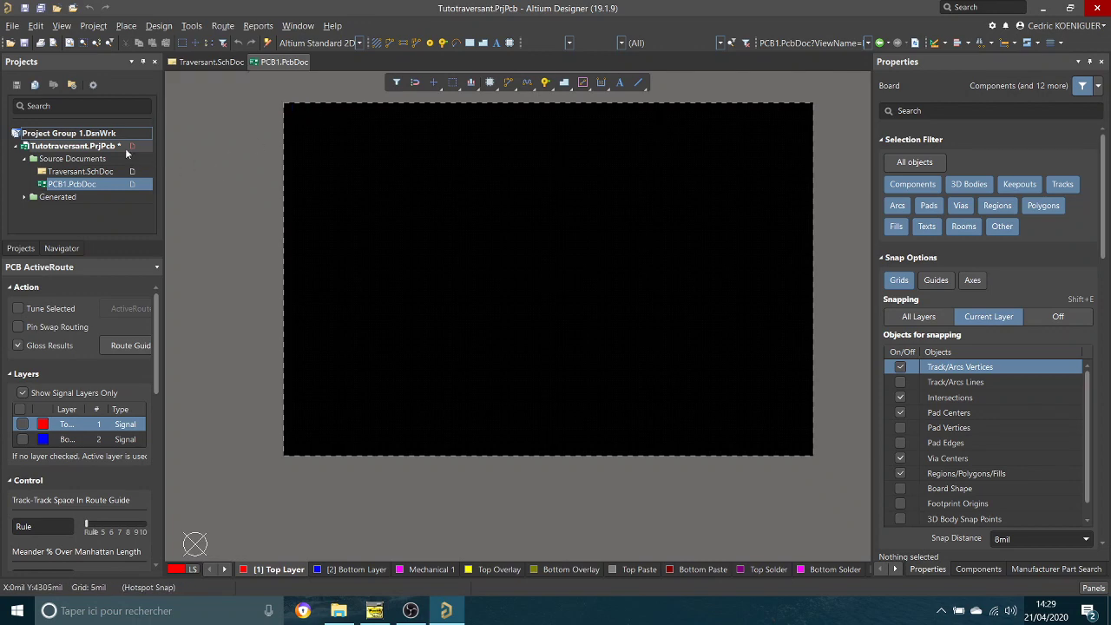
Step: Start saving the new PCB document and browse to POLYTECH > Polytech_CI1 > ESR > CAO DAO > Projet tuto > Traversant
key("ctrl+s")
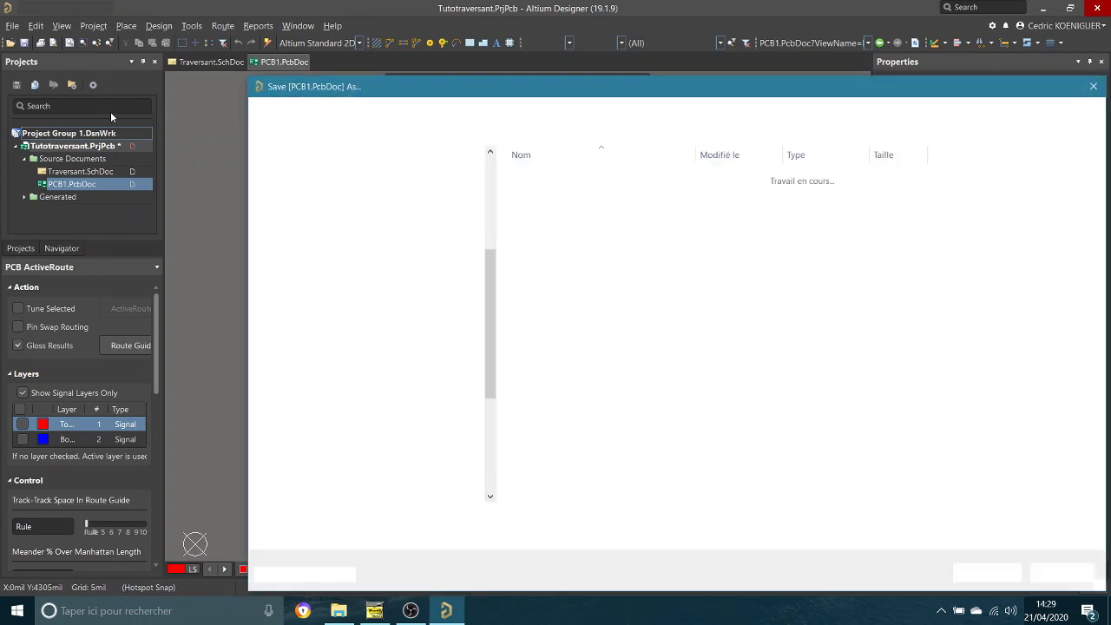
scroll(428, 160, "up", 5)
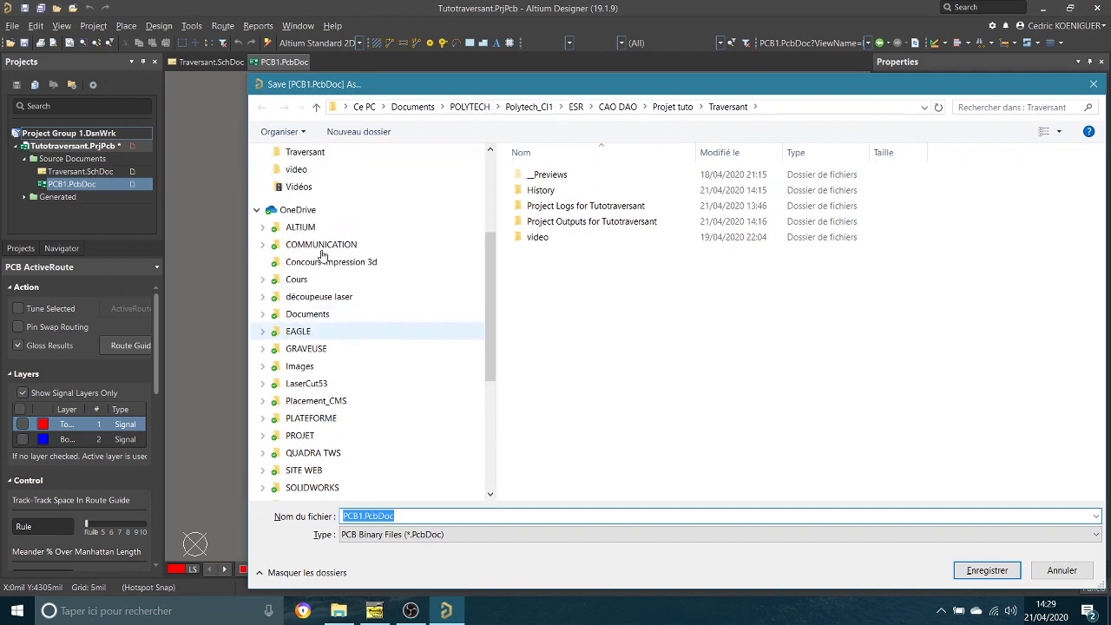
left_click(305, 222)
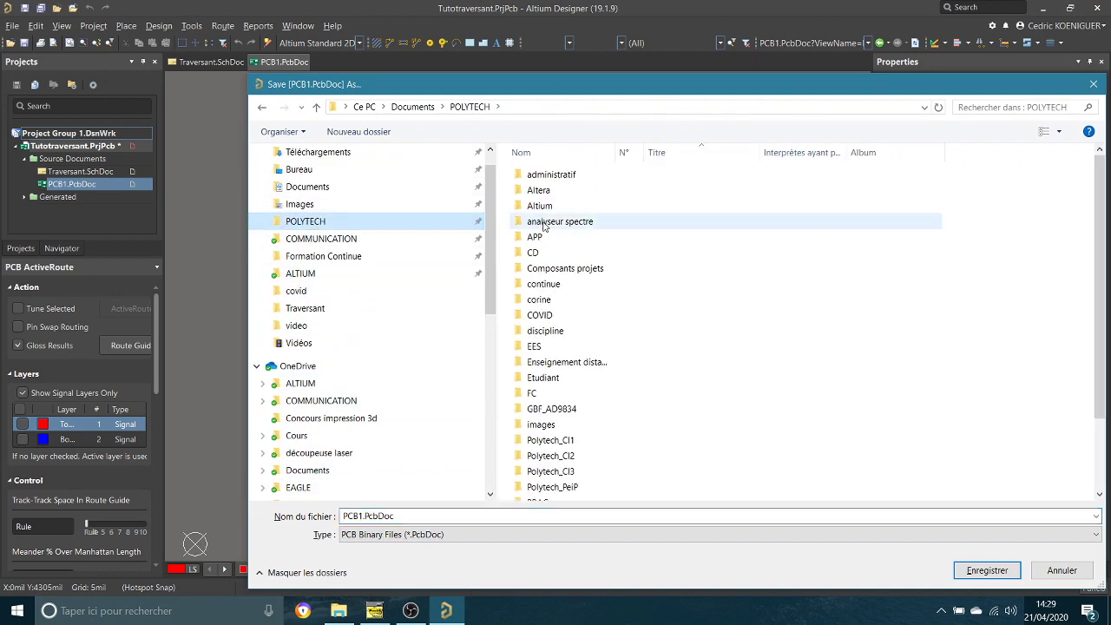
scroll(564, 347, "down", 2)
left_click(570, 355)
double_click(572, 356)
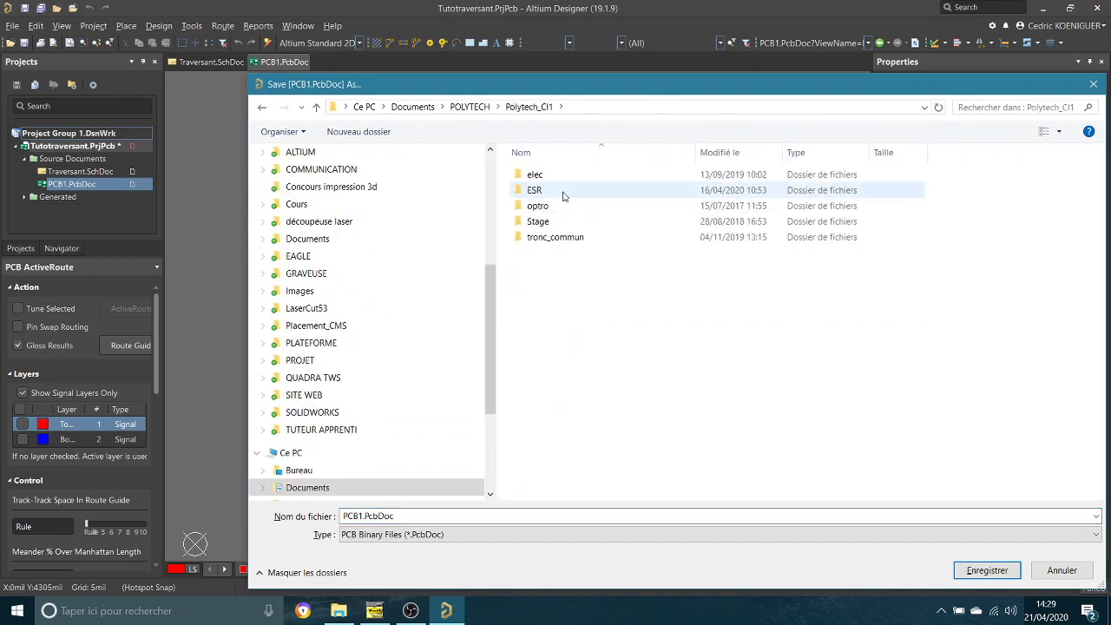
double_click(565, 189)
double_click(568, 190)
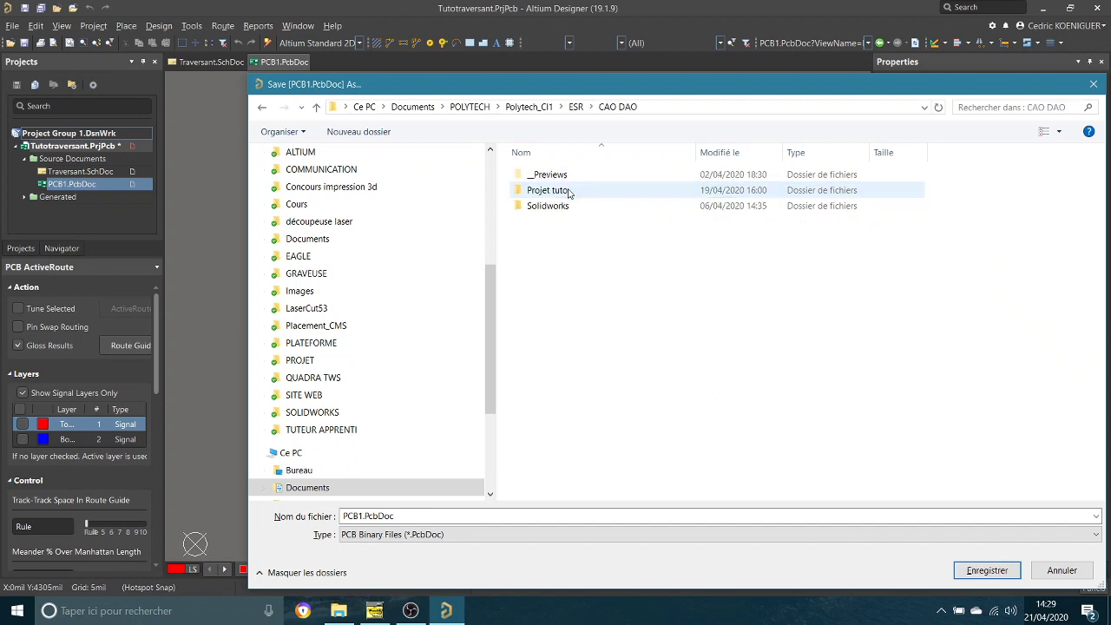
double_click(566, 192)
double_click(562, 207)
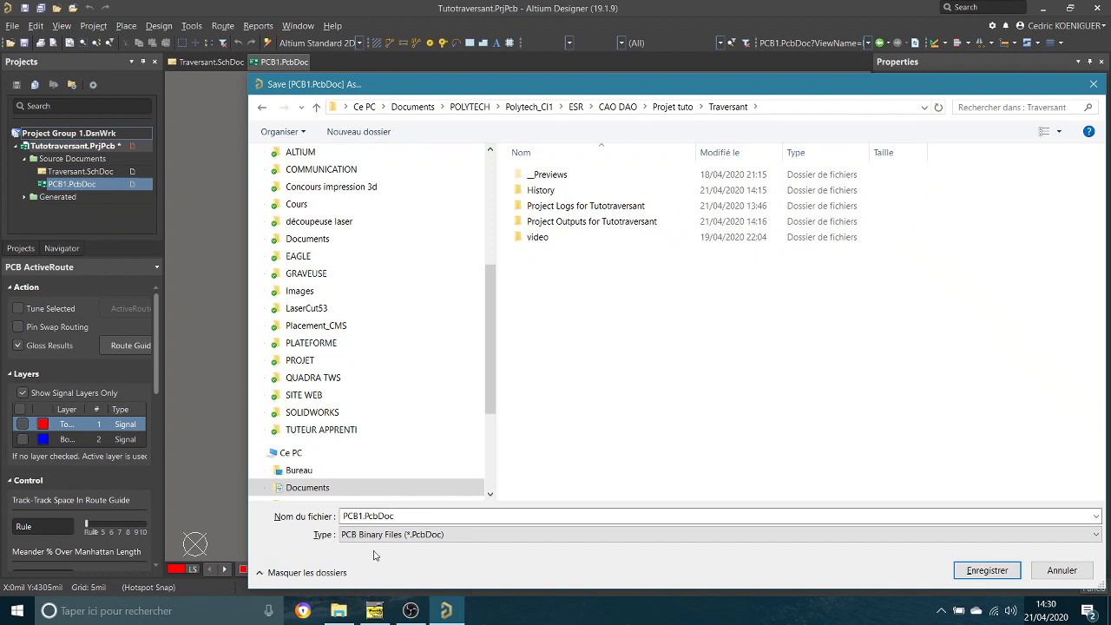
Step: Name the PCB file Demo_traversant.PcbDoc and save it in the Traversant folder
double_click(356, 516)
left_click(363, 516)
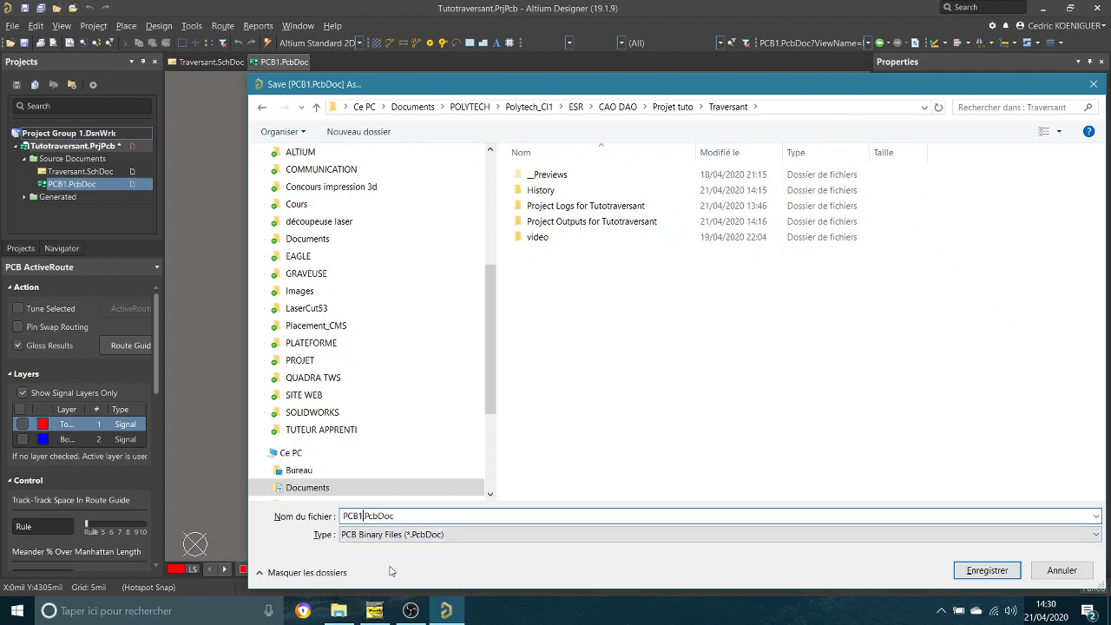
key("BackSpace")
key("BackSpace")
key("BackSpace")
key("BackSpace")
key("BackSpace")
type("Demo_traversant")
key("Return")
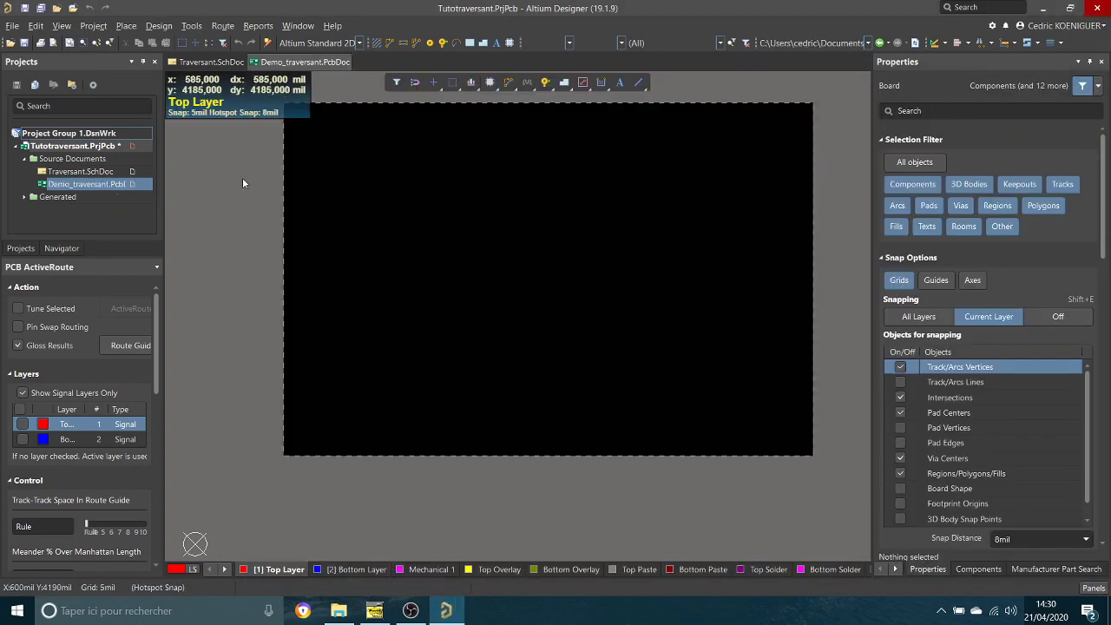
Step: Open the PCB design rules and set the Clearance rule's minimum clearance to 20 mil
scroll(218, 236, "up", 1)
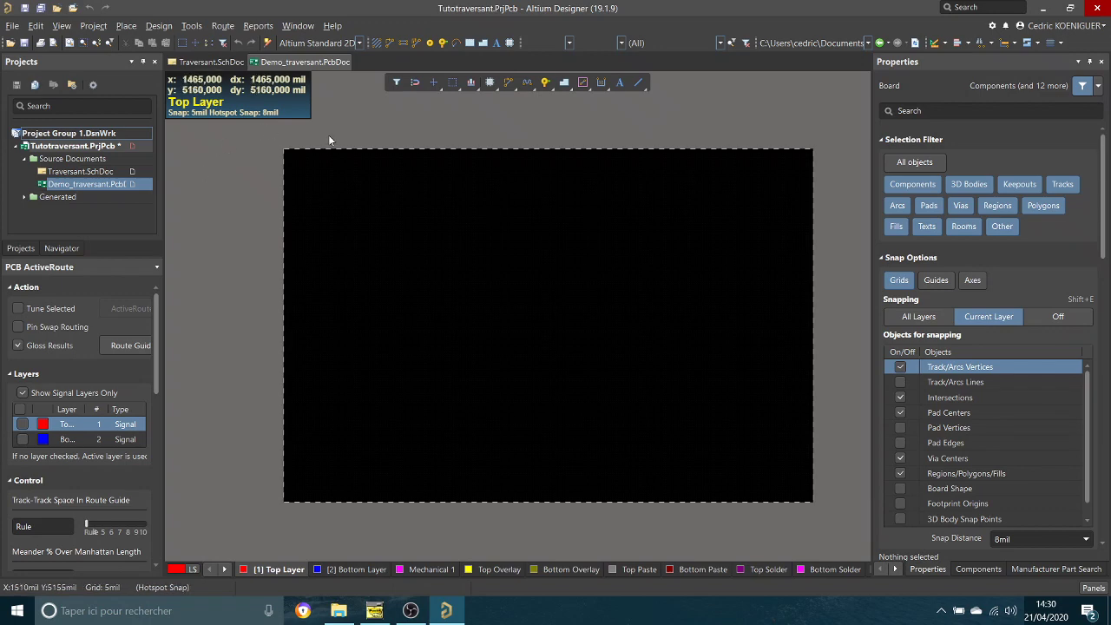
left_click(174, 28)
left_click(190, 77)
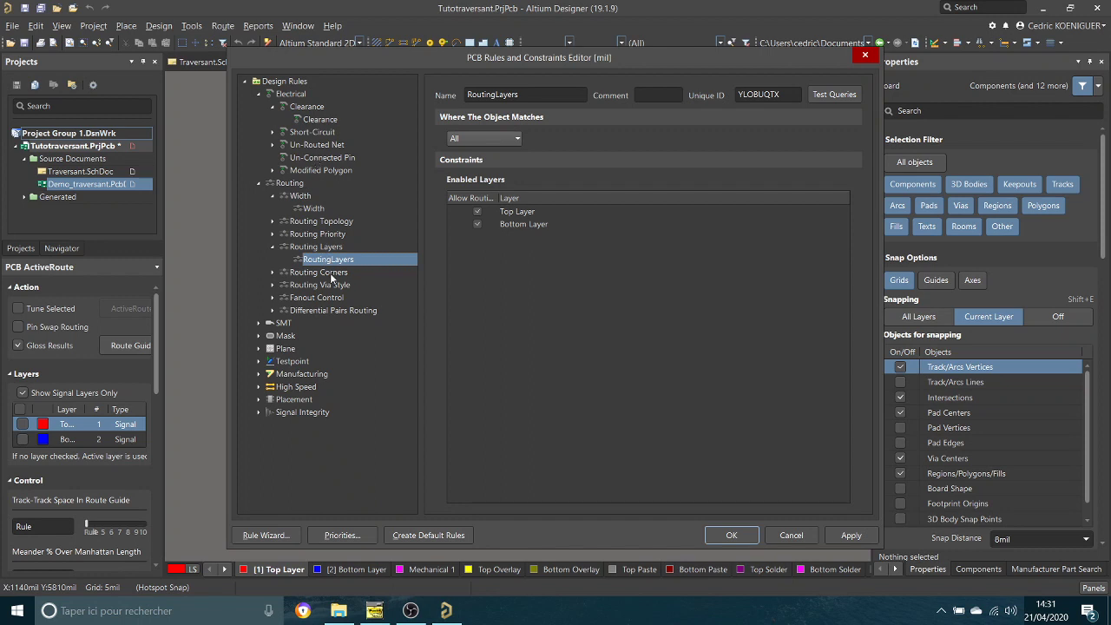
left_click(331, 122)
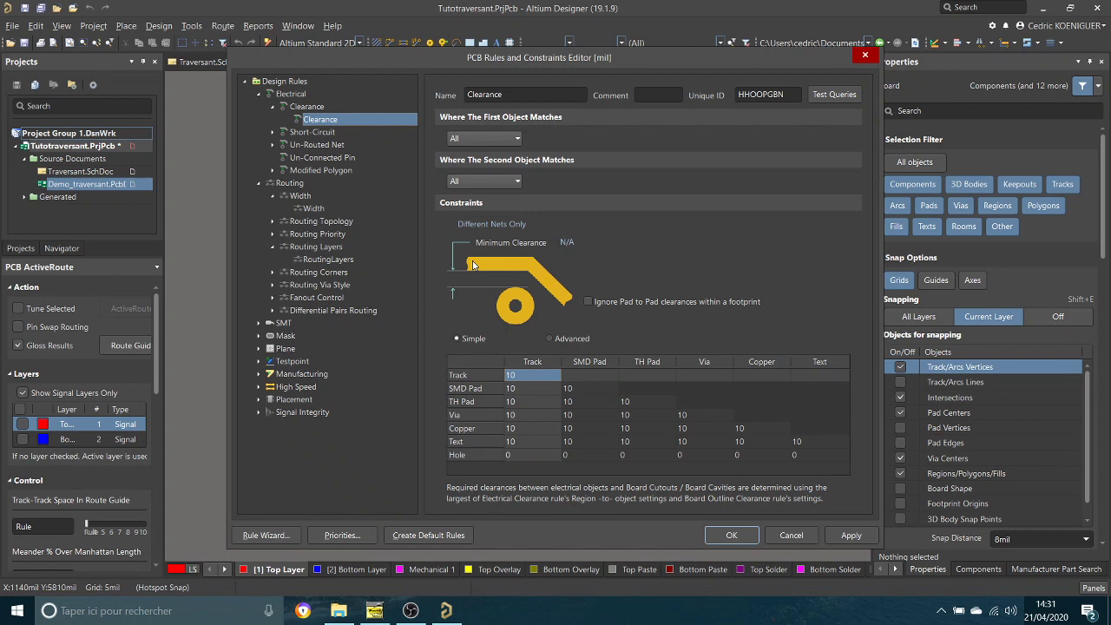
left_click(577, 244)
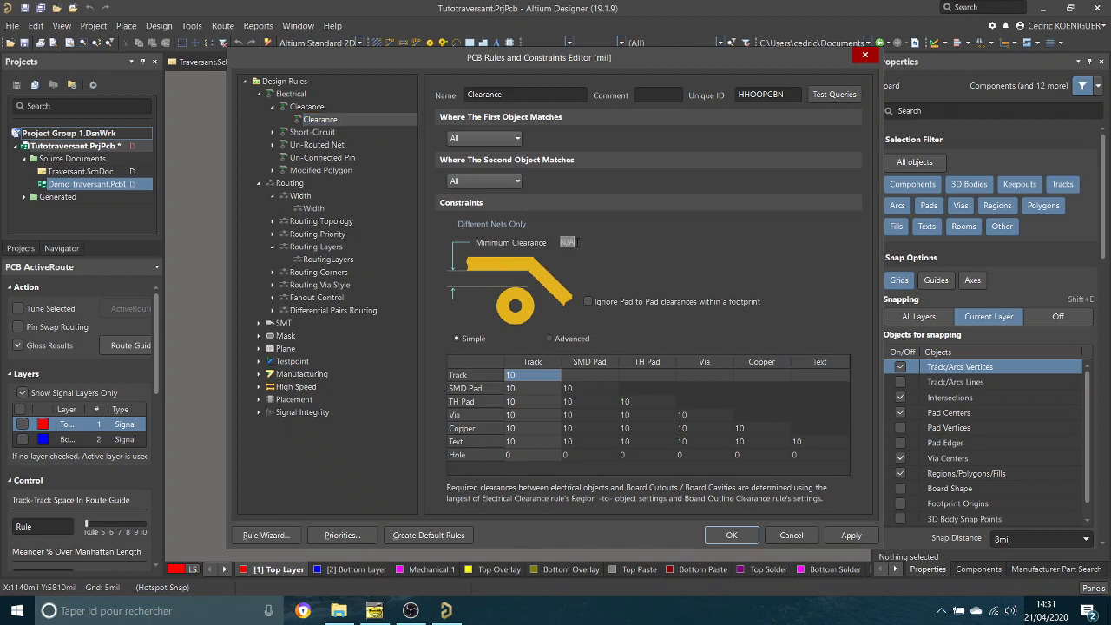
type("20mil")
key("Return")
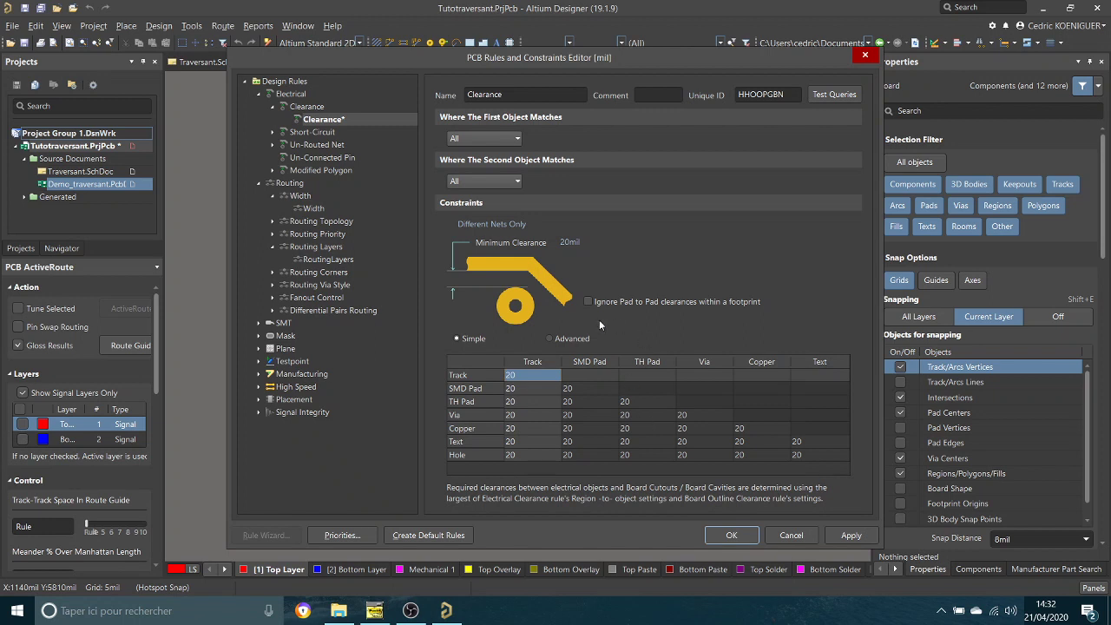
Step: Switch the clearance matrix to Advanced and set the whole Poly row to 40 mil
left_click(549, 338)
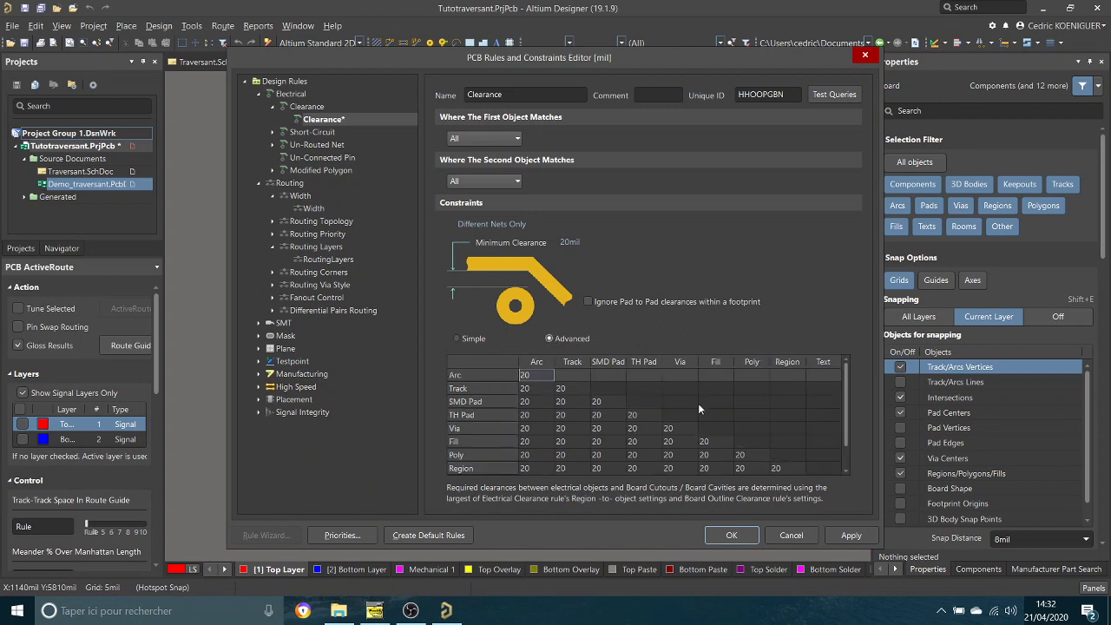
left_click(467, 457)
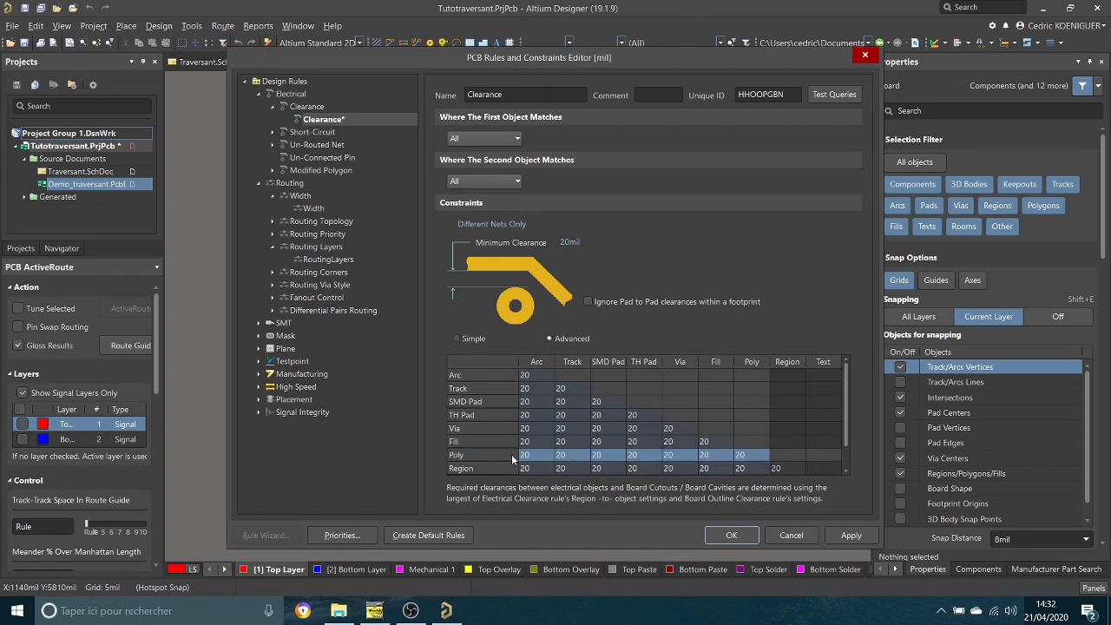
type("40")
key("Return")
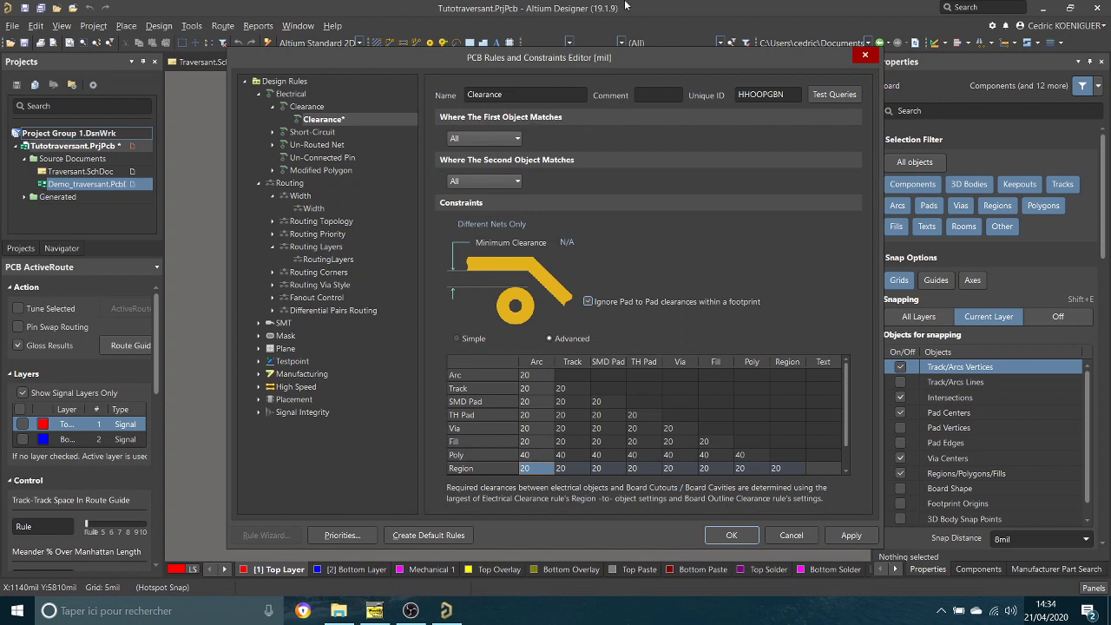
Step: Set the routing Width rule to 20 mil minimum, 20 mil preferred and 40 mil maximum
left_click(314, 209)
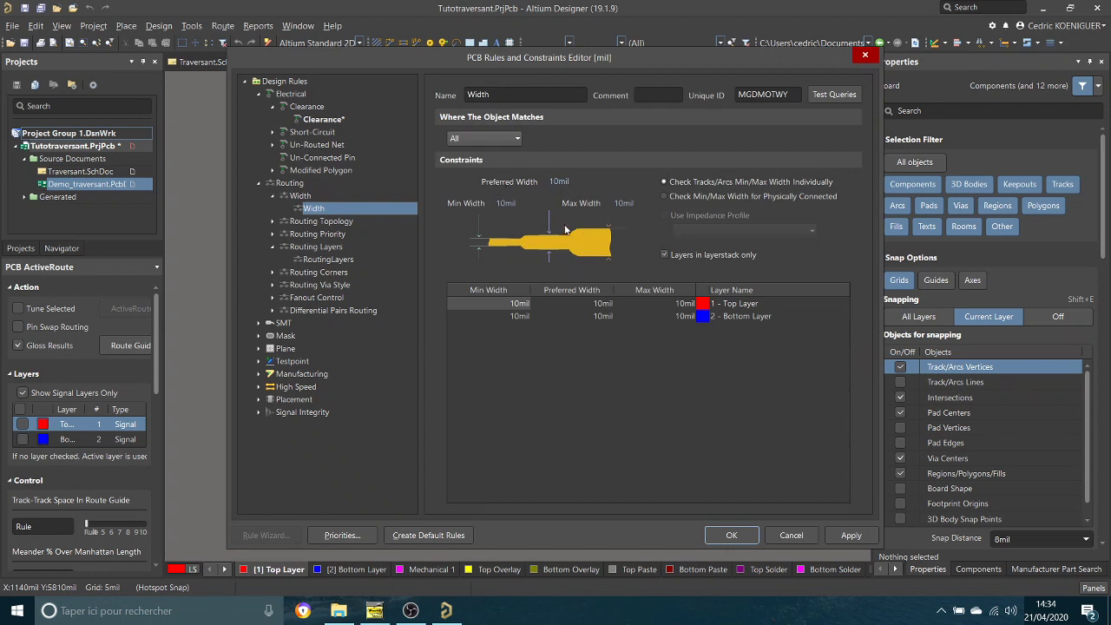
left_click(503, 203)
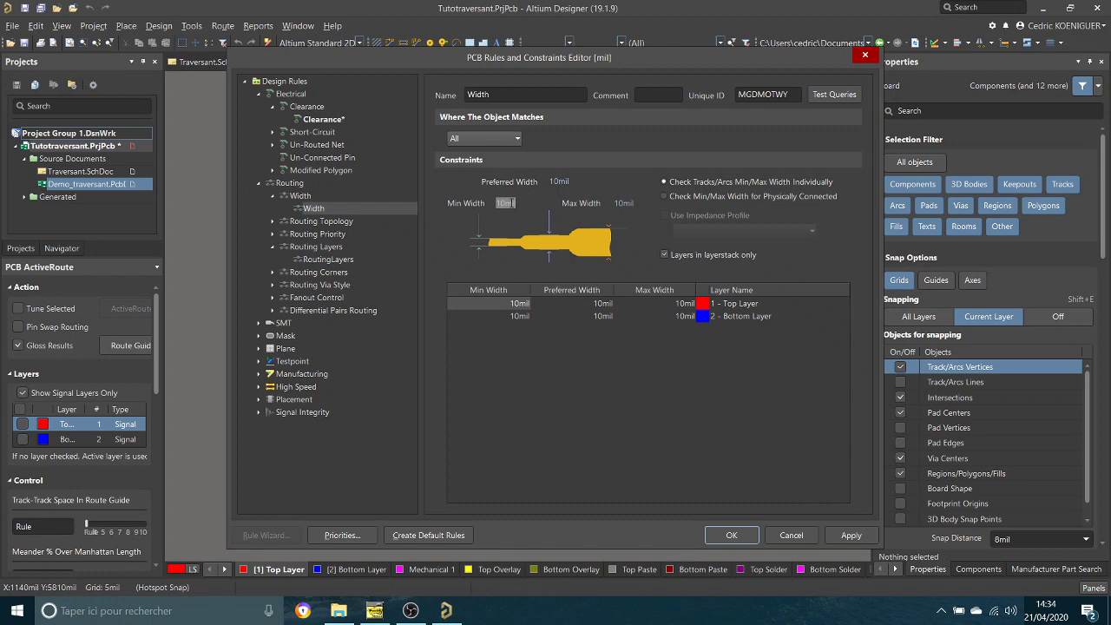
type("20mil")
key("Return")
left_click(559, 181)
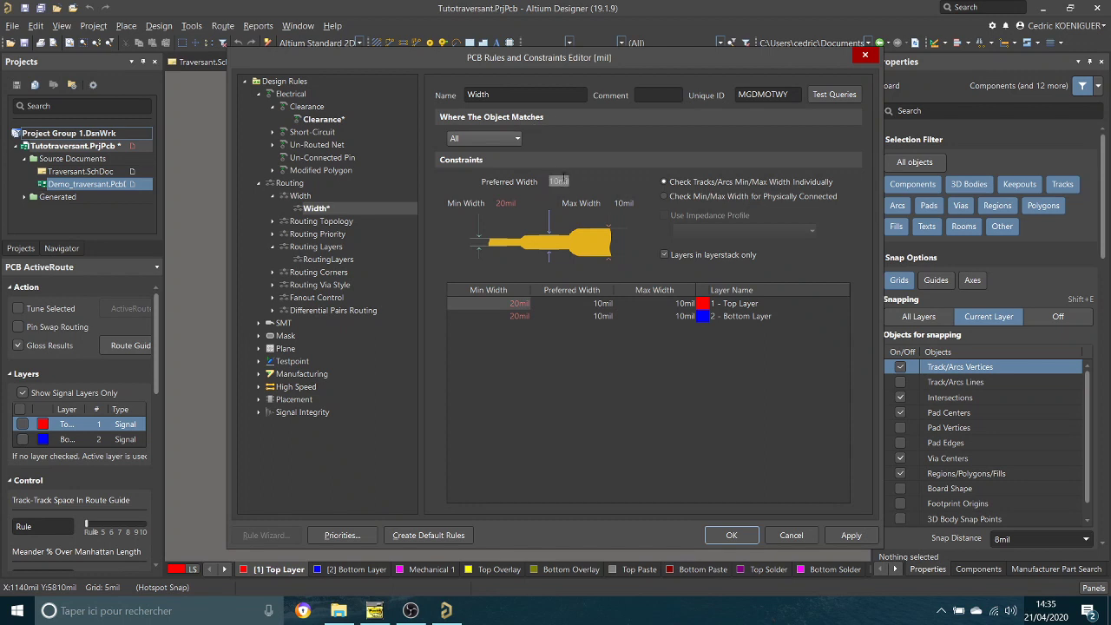
type("20mil")
key("Return")
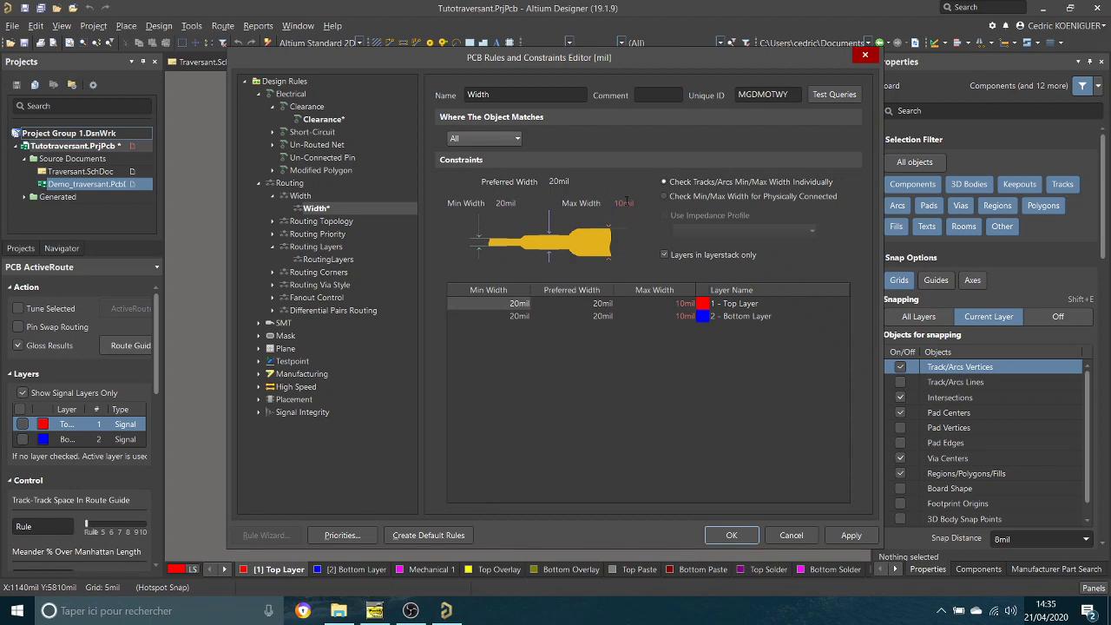
left_click(623, 202)
type("40mil")
key("Return")
Step: Disallow routing on the Top Layer in the RoutingLayers rule, and accept the design rule changes
left_click(339, 258)
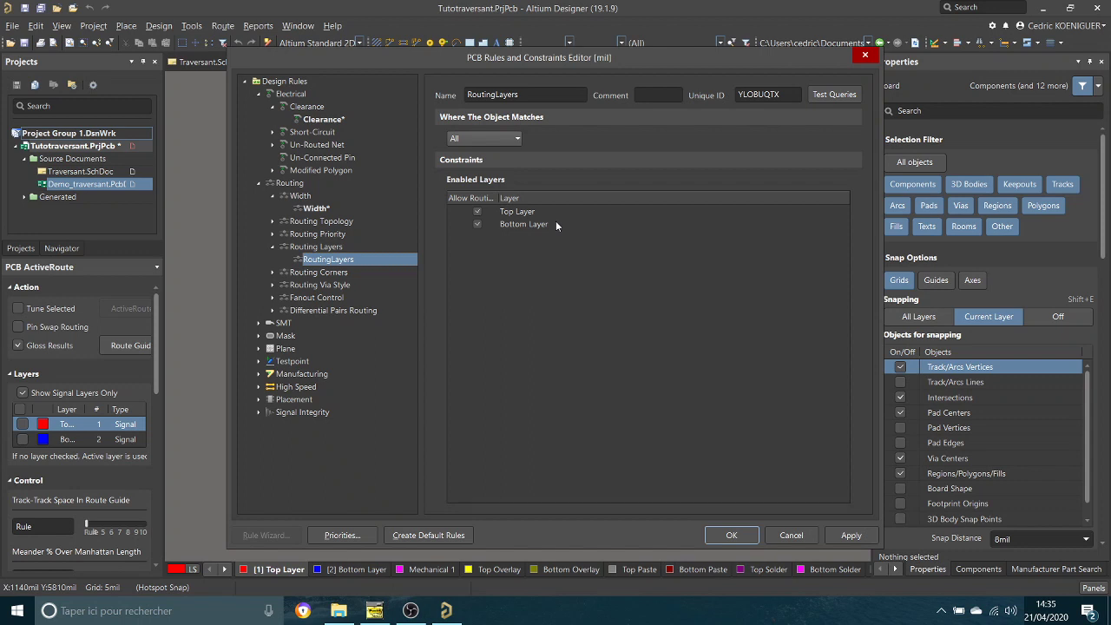
left_click(479, 213)
left_click(479, 213)
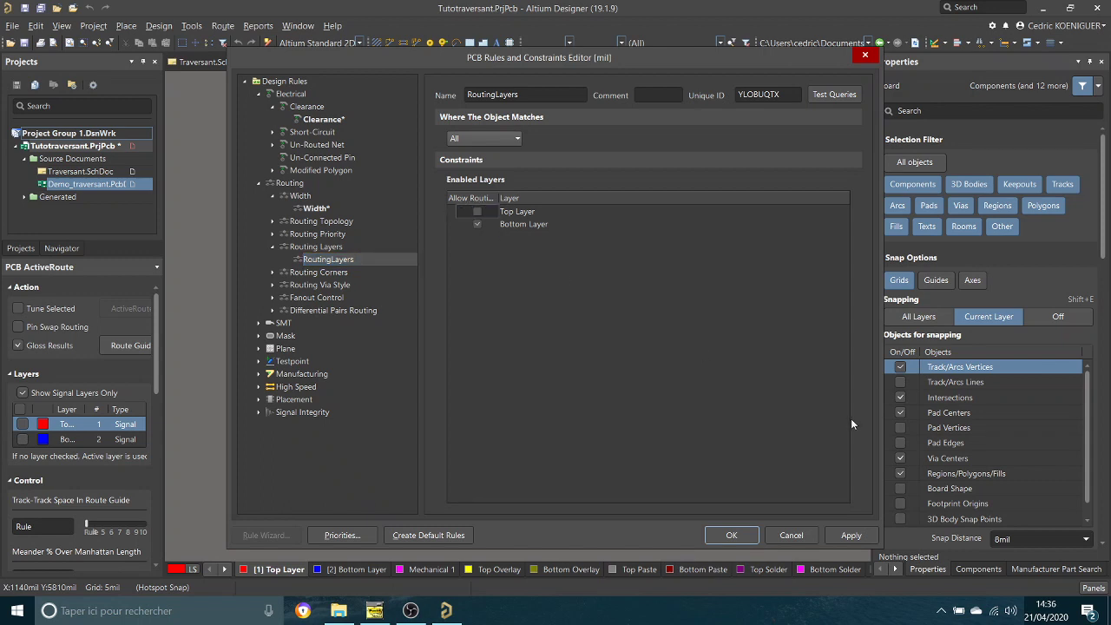
left_click(741, 537)
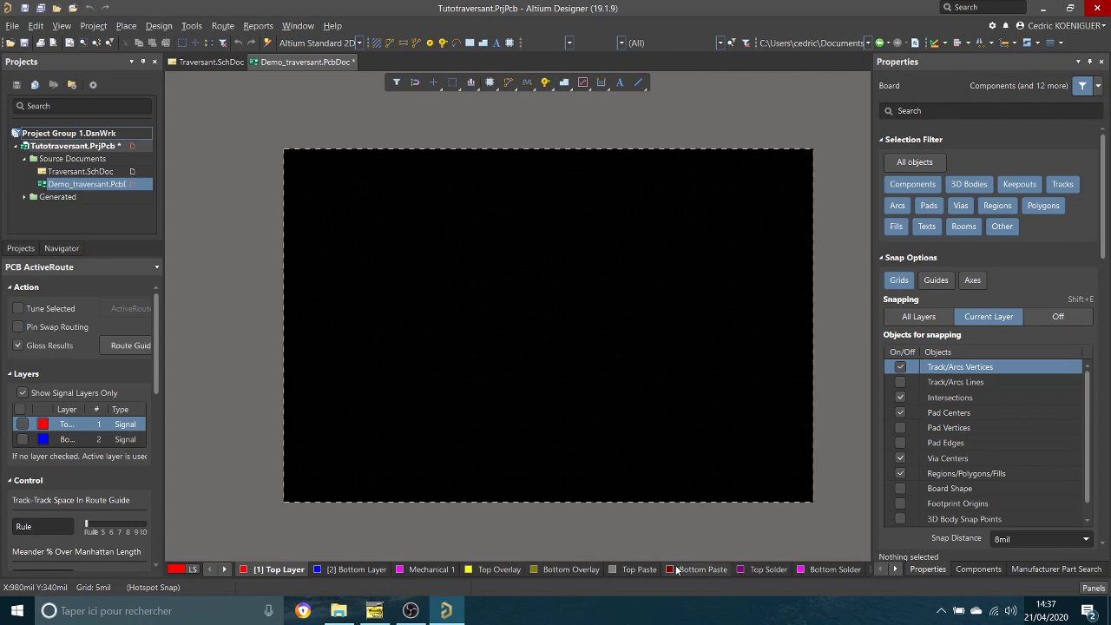
Step: Browse through the board's remaining layers up to Multi-Layer
left_click(226, 569)
left_click(226, 570)
left_click(226, 570)
left_click(225, 570)
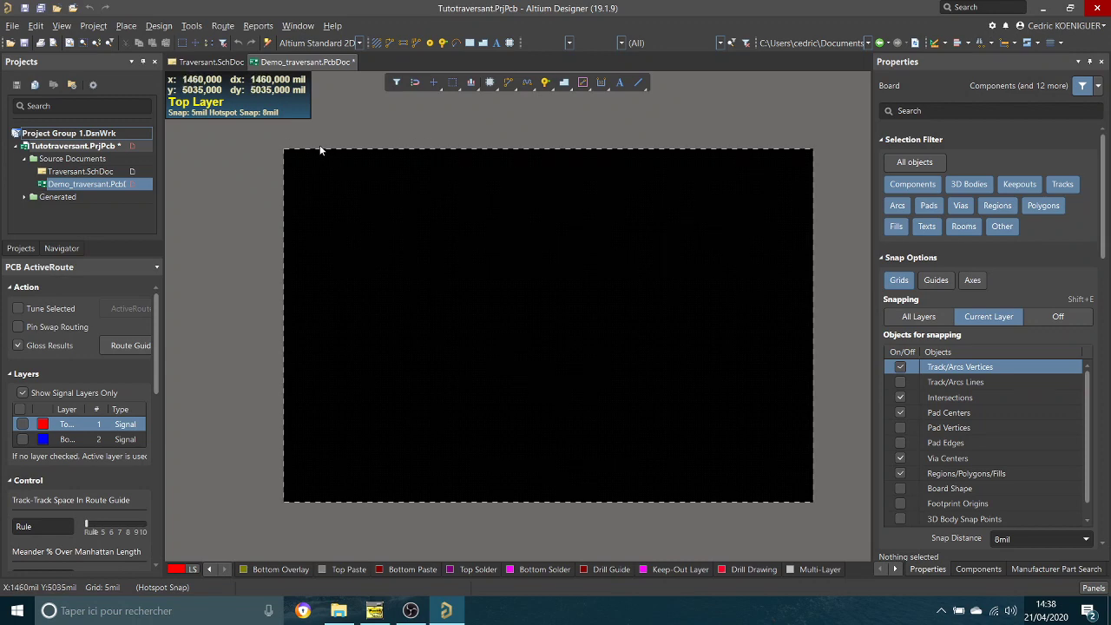
Step: Open the Traversant.SchDoc schematic and start updating the PCB document Demo_traversant.PcbDoc from it
left_click(221, 63)
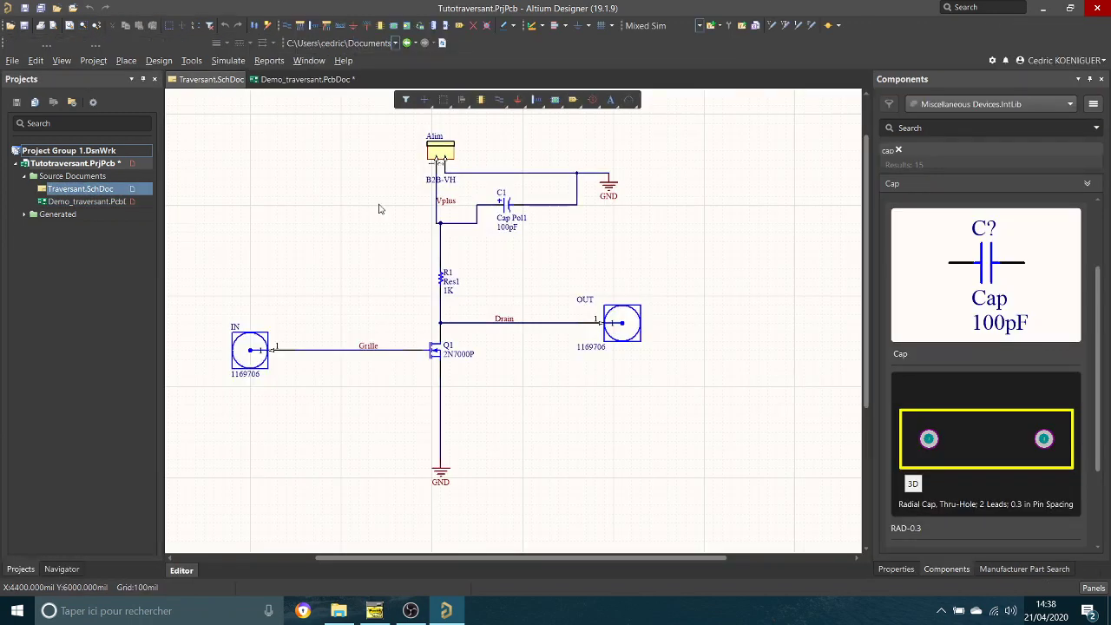
left_click(164, 61)
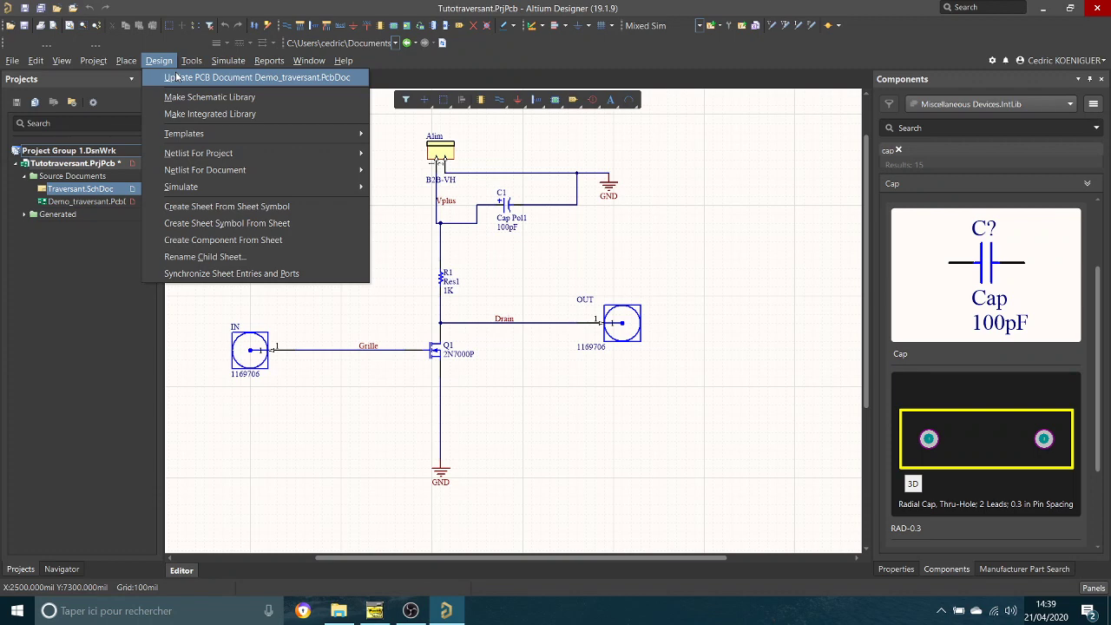
left_click(159, 60)
left_click(192, 61)
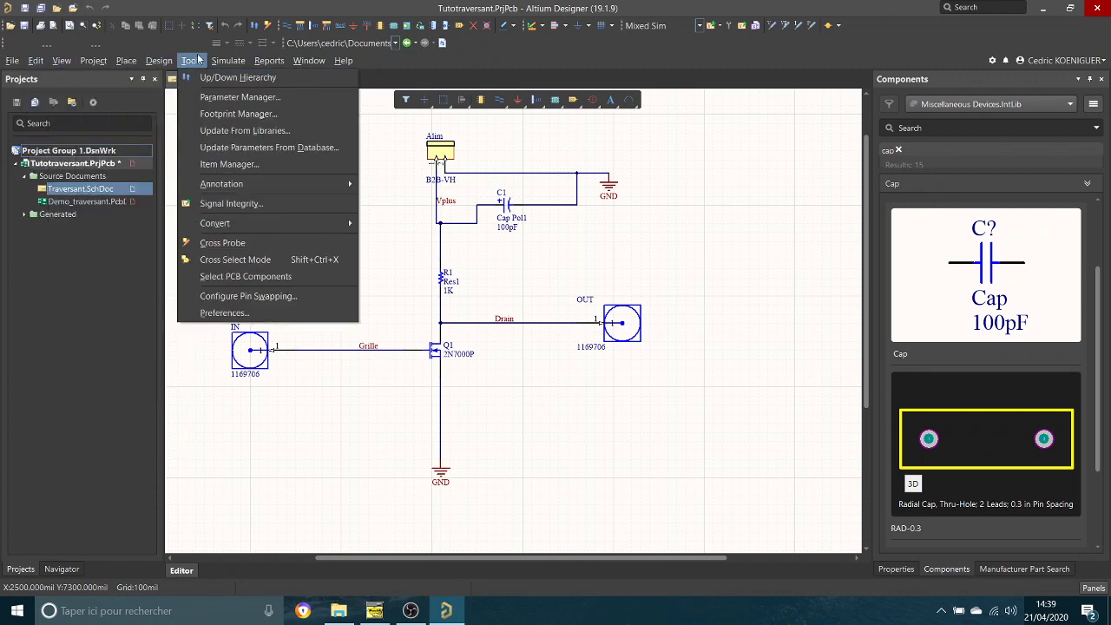
left_click(158, 75)
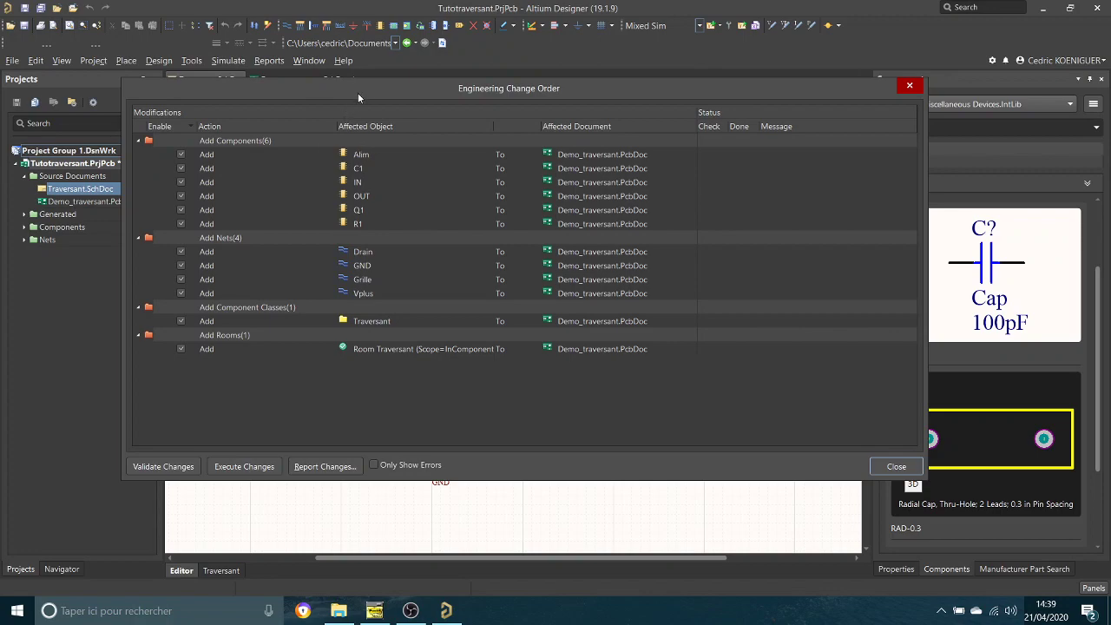
Step: Compare the components, nets, component class and room listed in the Engineering Change Order with the schematic
left_click_drag(376, 93, 738, 247)
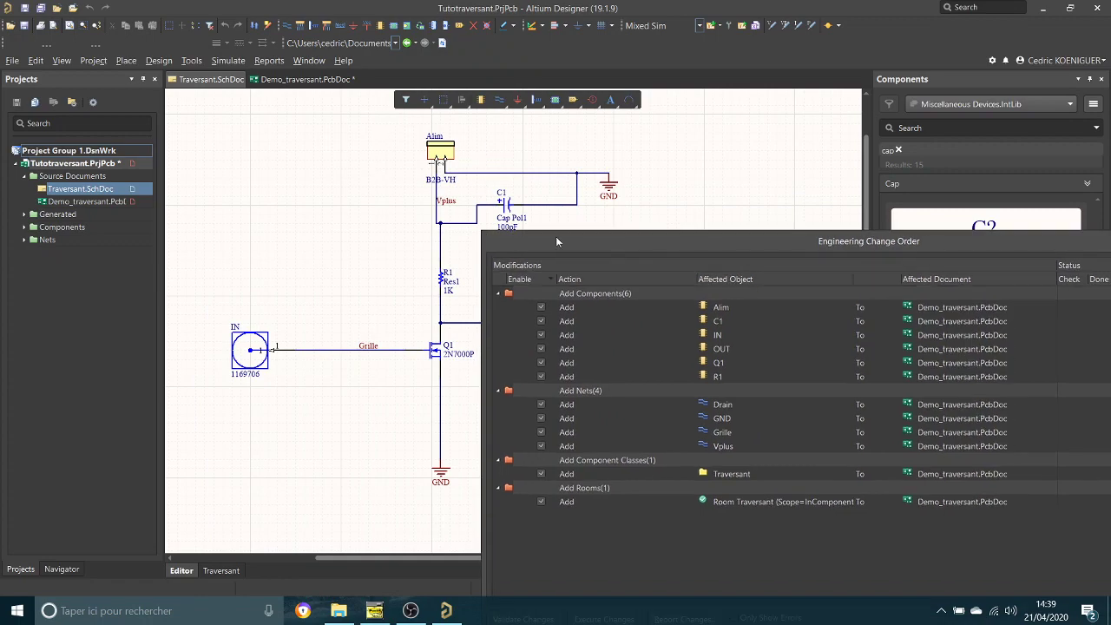
left_click_drag(556, 236, 572, 189)
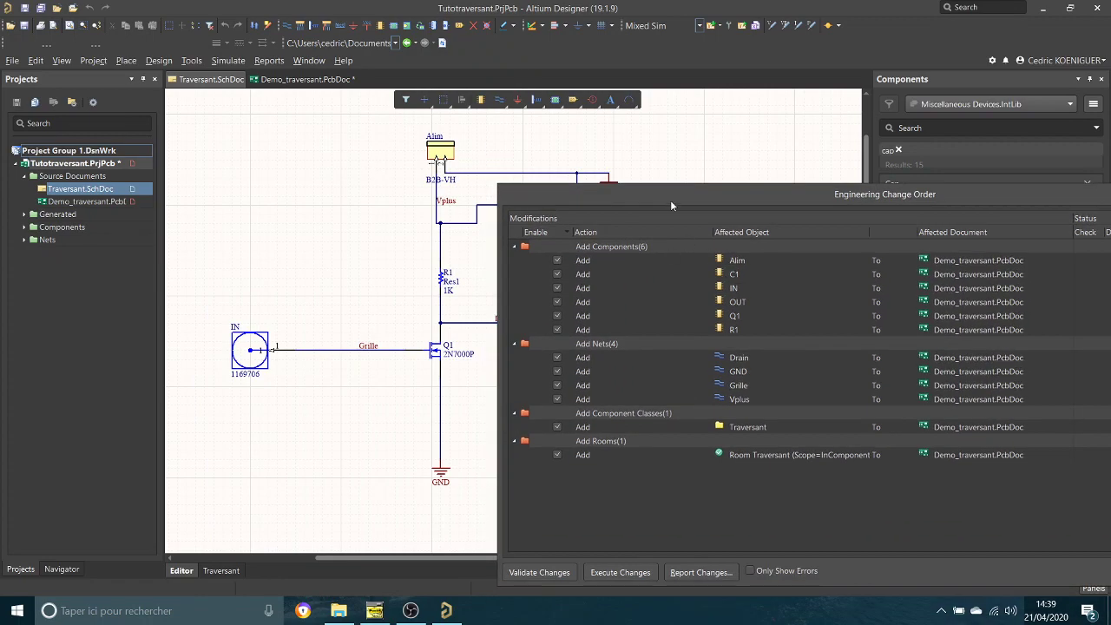
left_click_drag(670, 198, 674, 276)
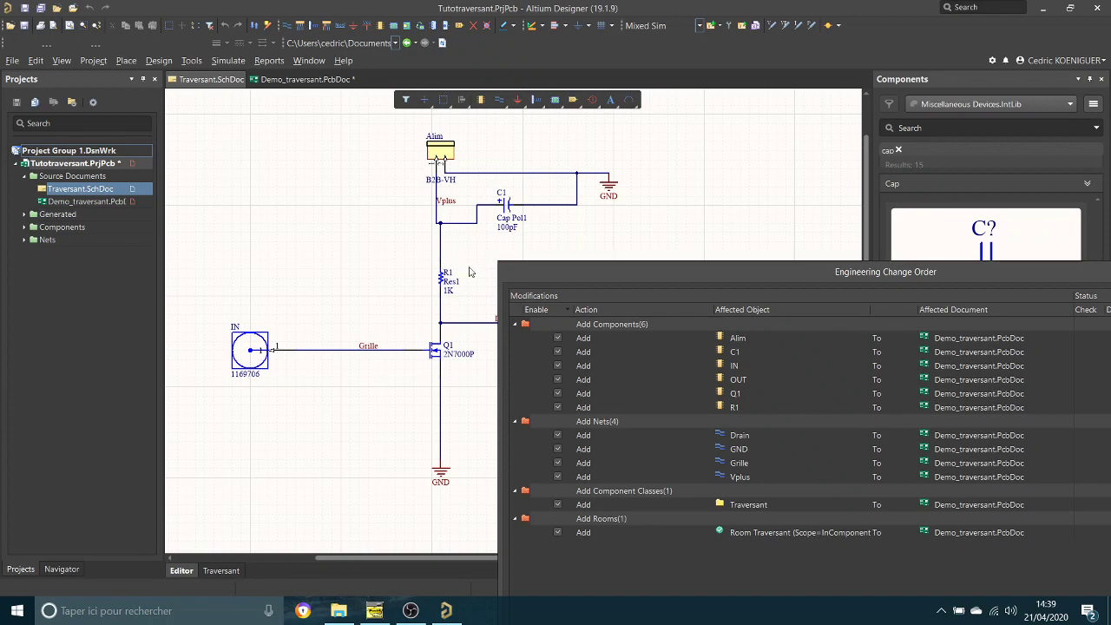
left_click_drag(574, 274, 563, 144)
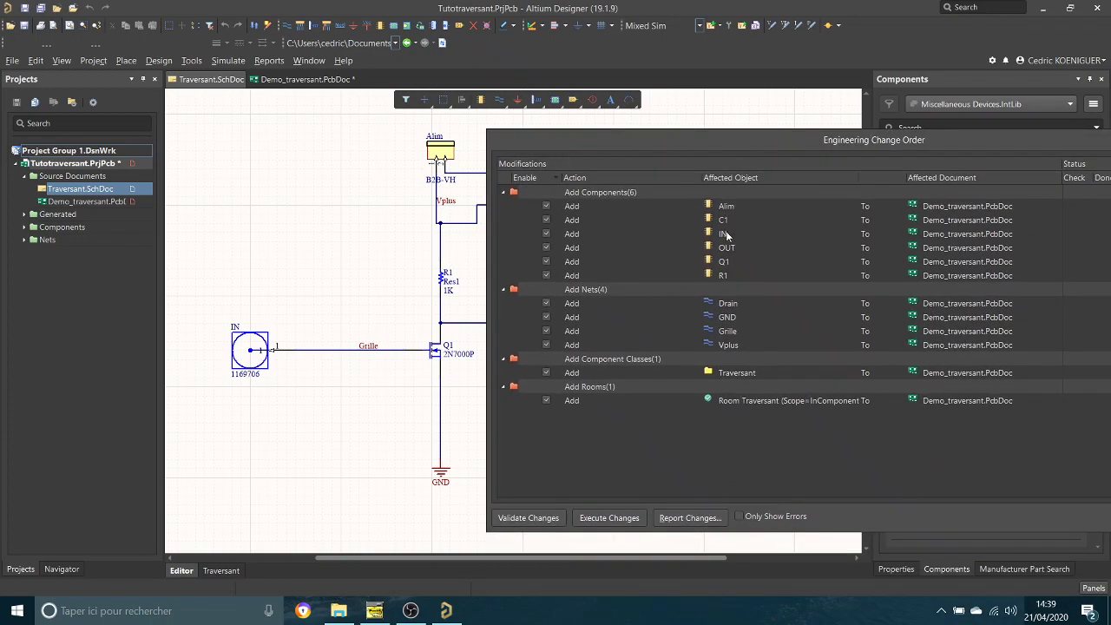
left_click_drag(684, 140, 656, 335)
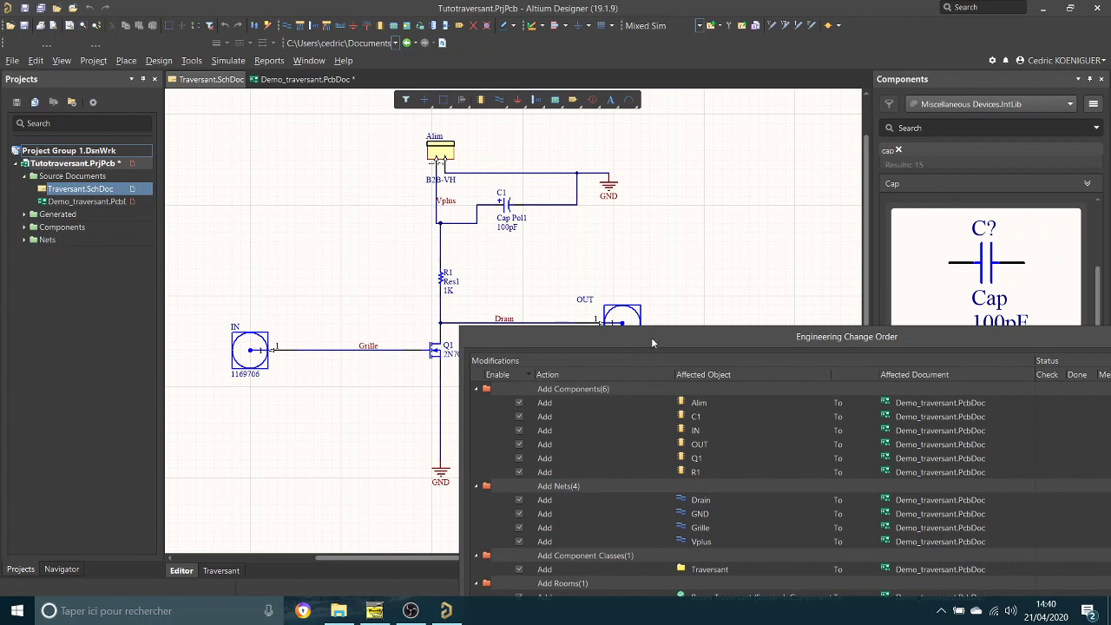
left_click_drag(651, 337, 469, 106)
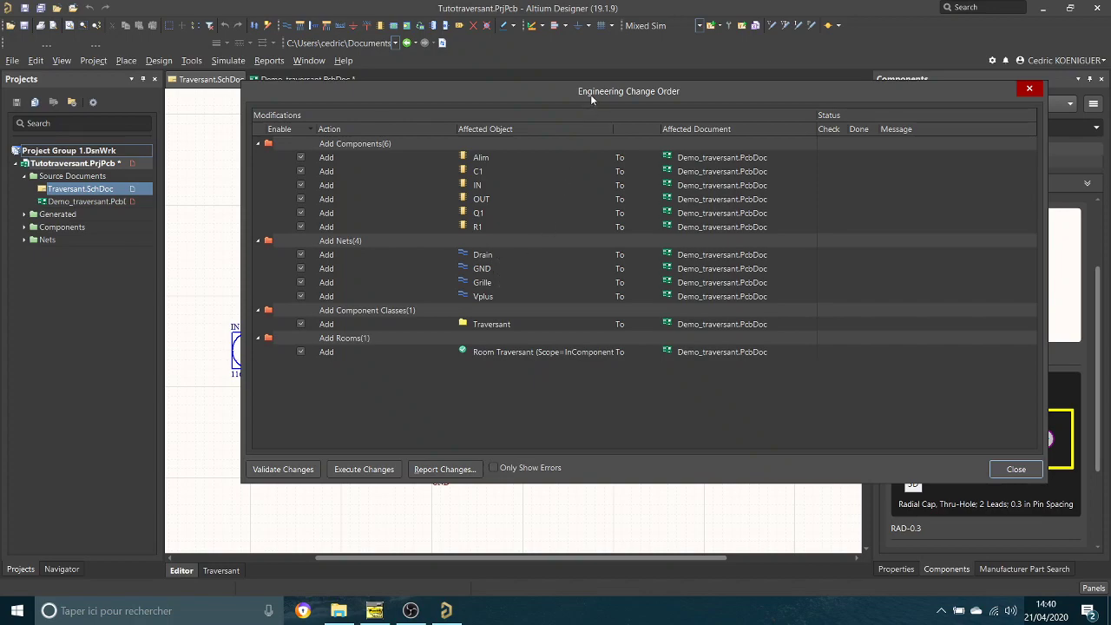
mouse_move(590, 93)
left_mouse_down()
mouse_move(716, 268)
mouse_move(844, 408)
mouse_move(595, 115)
left_mouse_up()
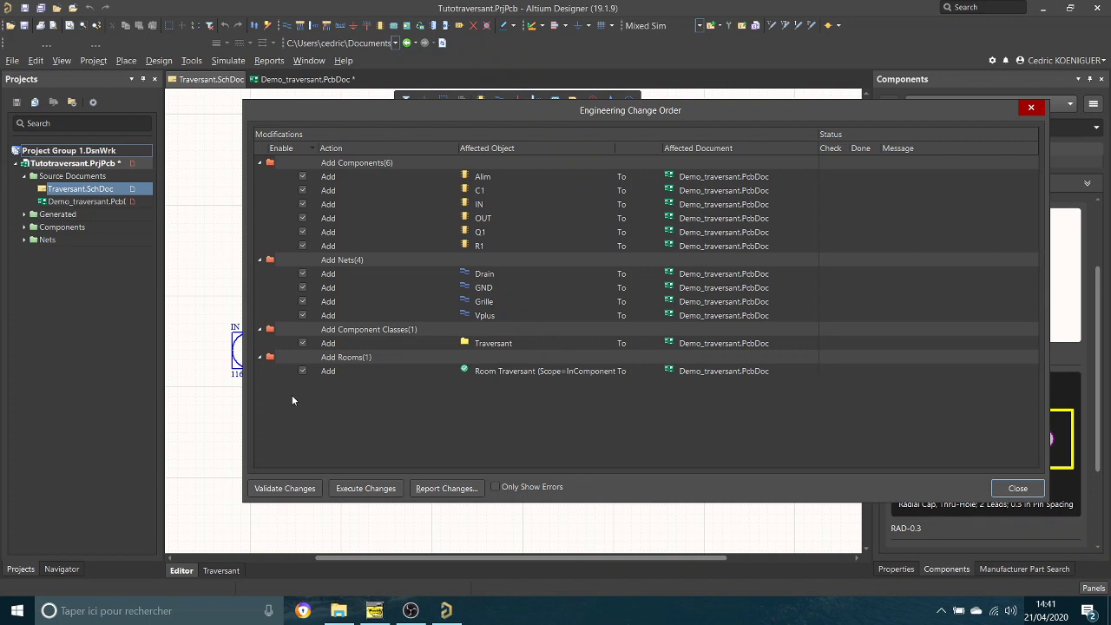
Step: Validate and execute all changes in the Engineering Change Order, and close it
left_click(288, 487)
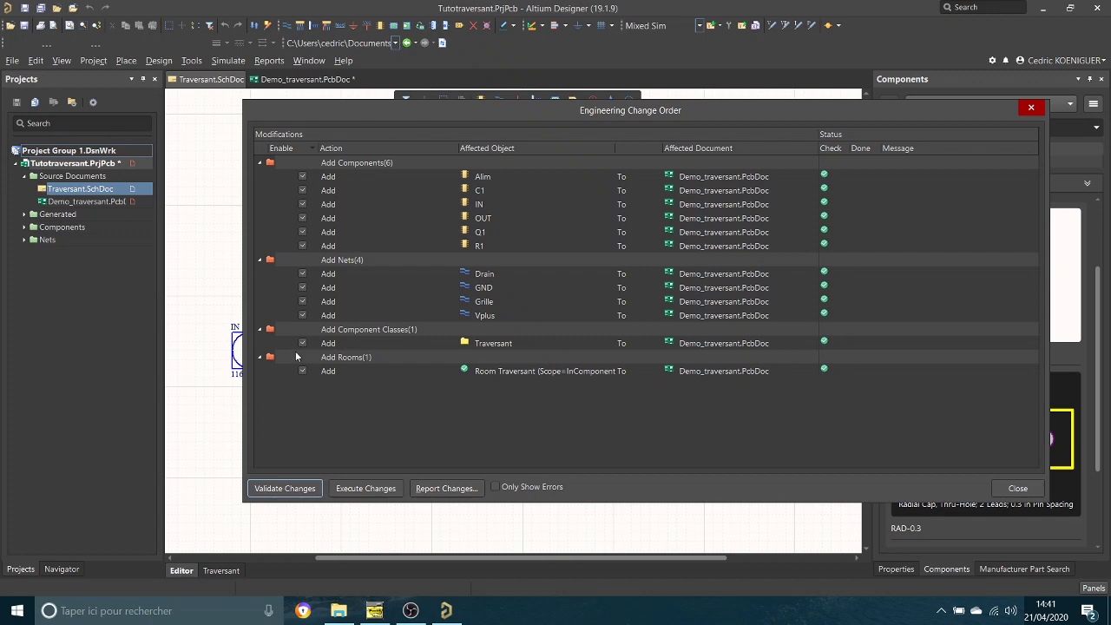
left_click(356, 489)
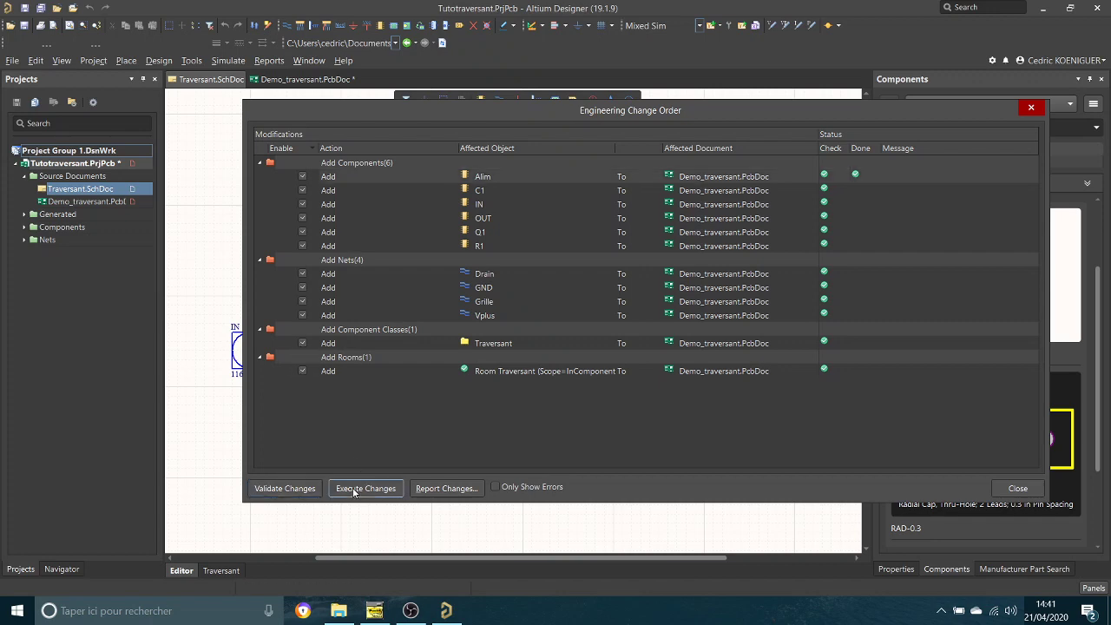
left_click(1023, 490)
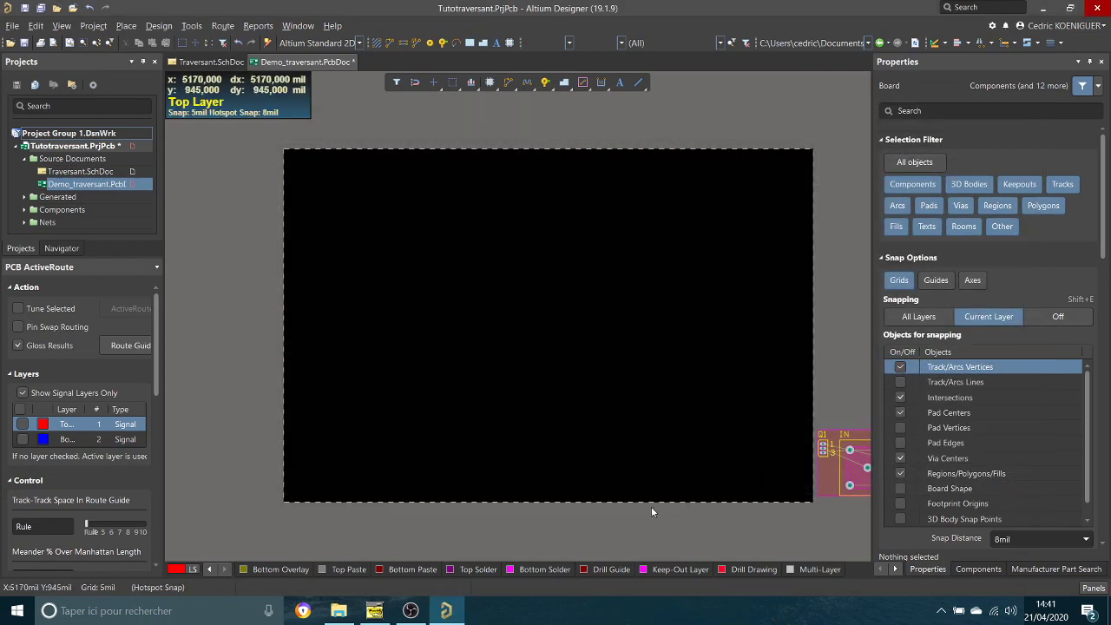
Step: Move transistor Q1 onto the board and delete the Traversant room around the imported components
scroll(650, 507, "right", 3, "shift")
scroll(649, 507, "down", 2, "ctrl")
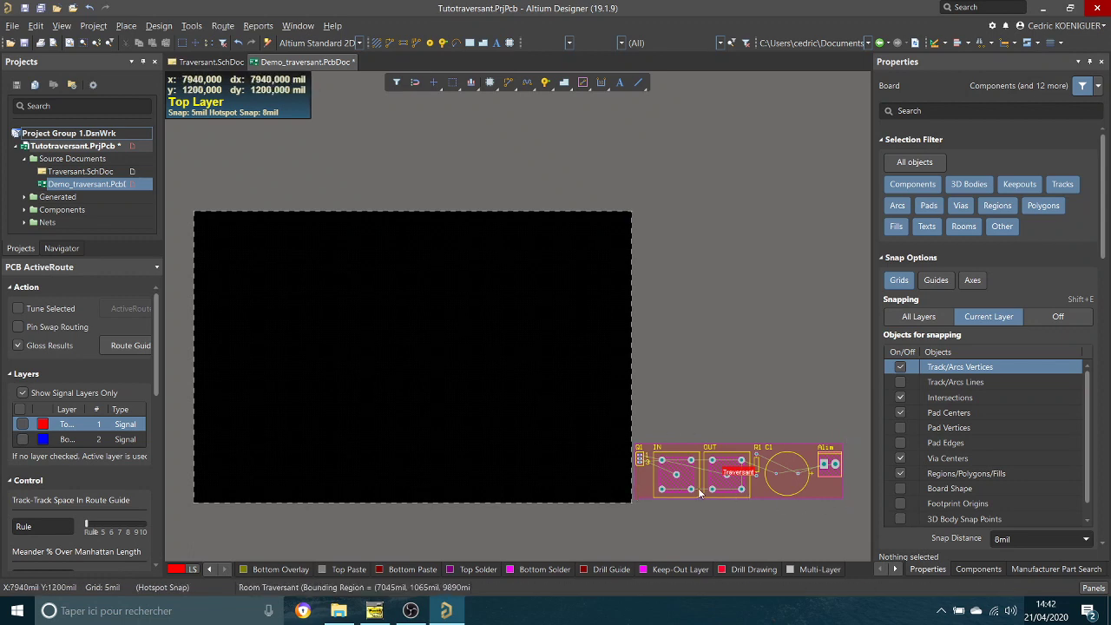
left_click_drag(637, 458, 570, 454)
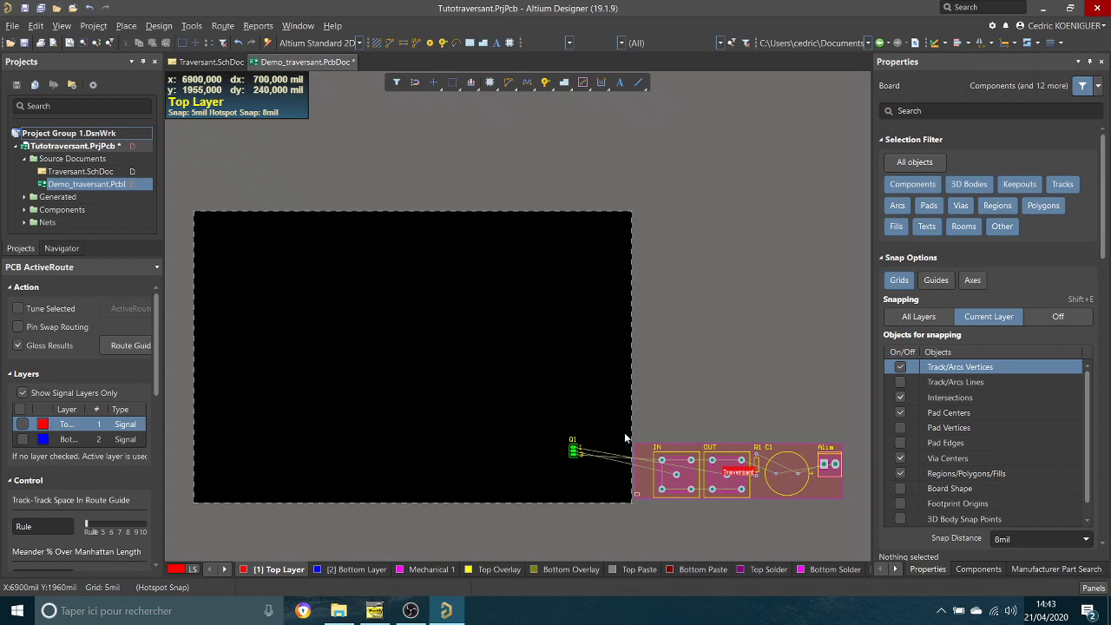
left_click(814, 492)
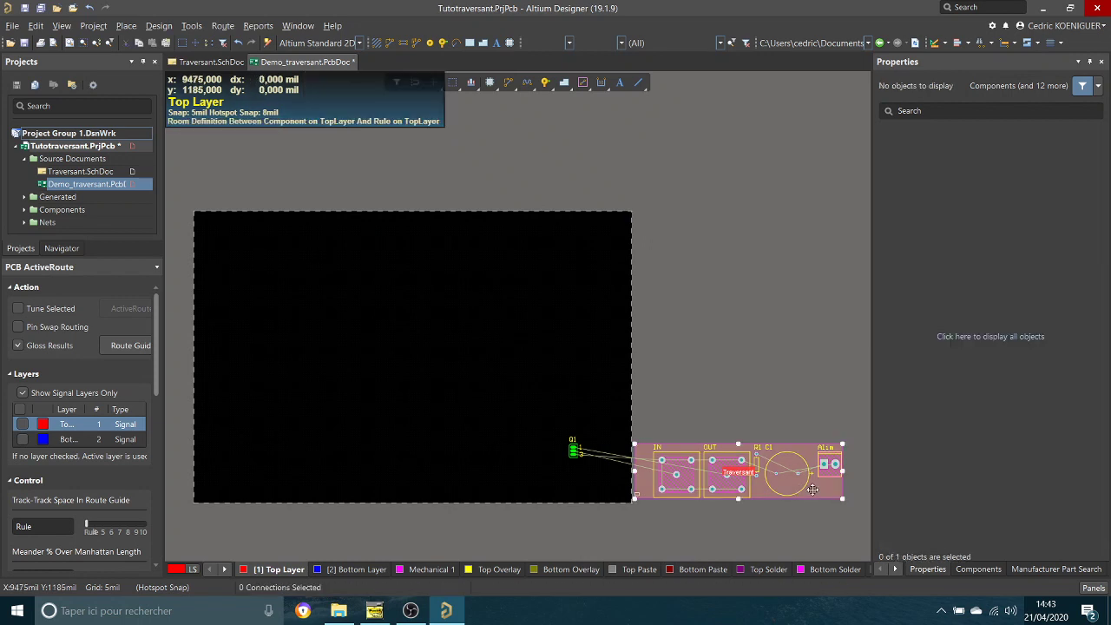
left_click(814, 495)
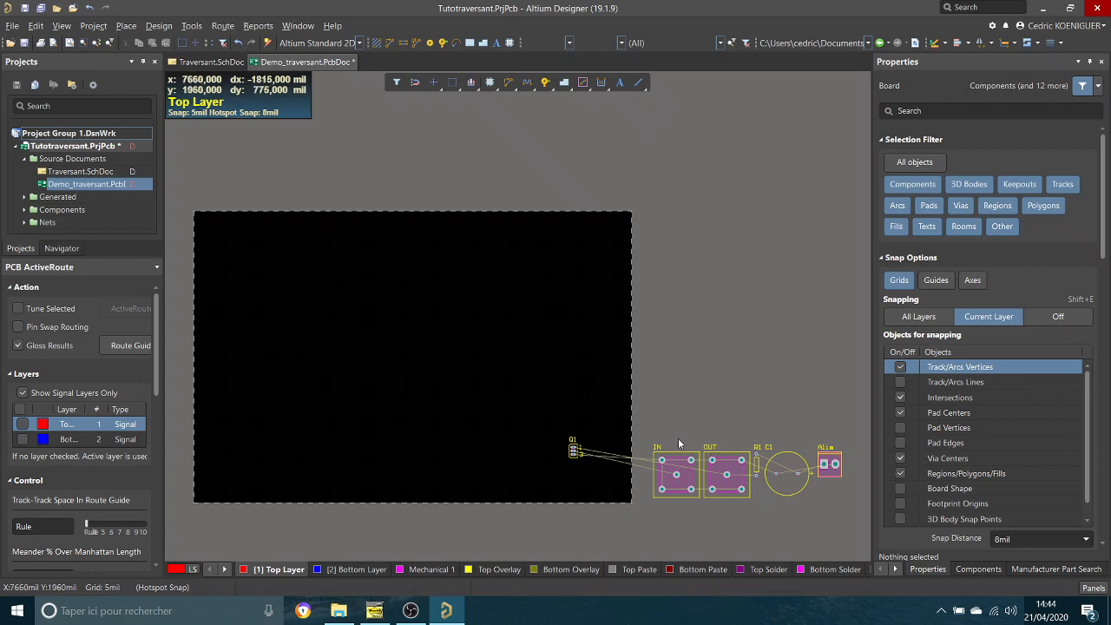
Step: Arrange IN, Q1, R1 and OUT in a row in the board's lower-left corner, with C1 and Alim above them
left_click_drag(666, 482, 232, 460)
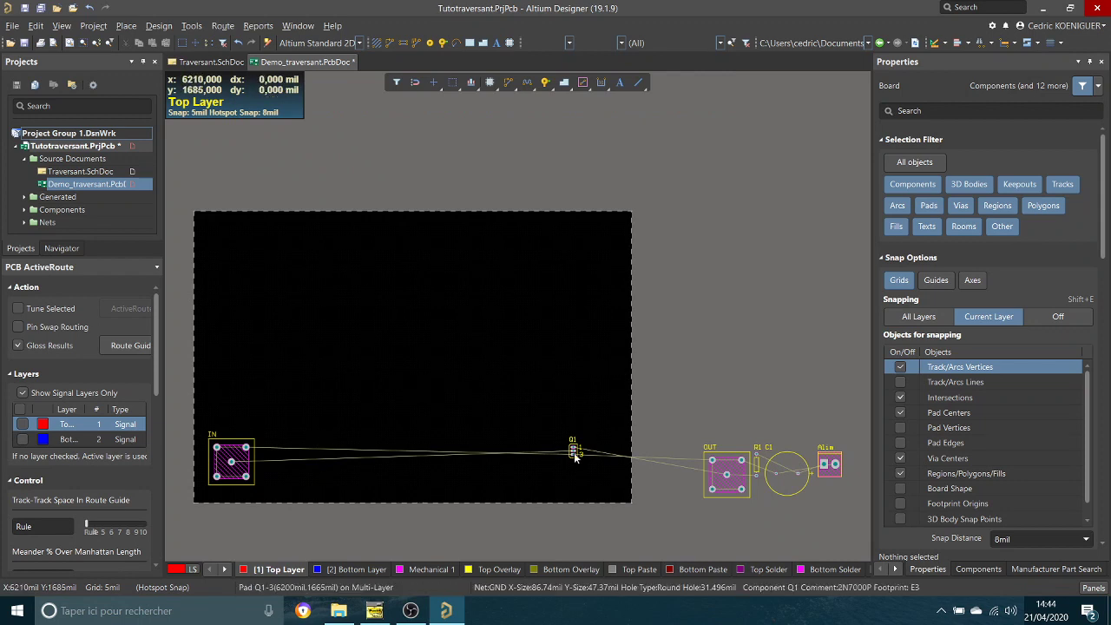
left_click_drag(571, 450, 276, 468)
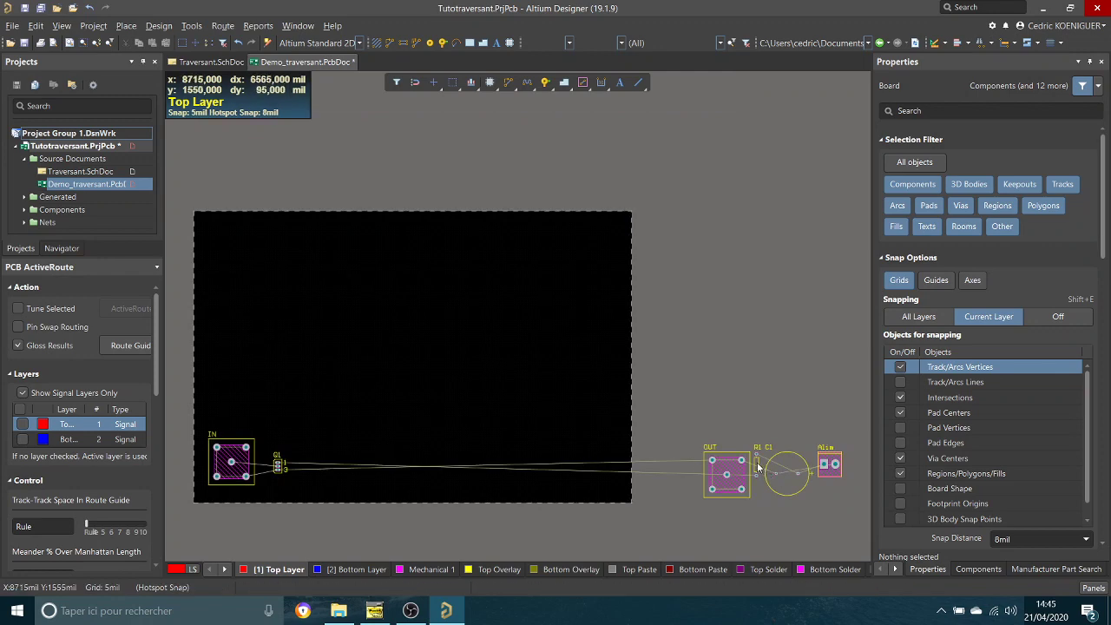
left_click_drag(757, 465, 297, 466)
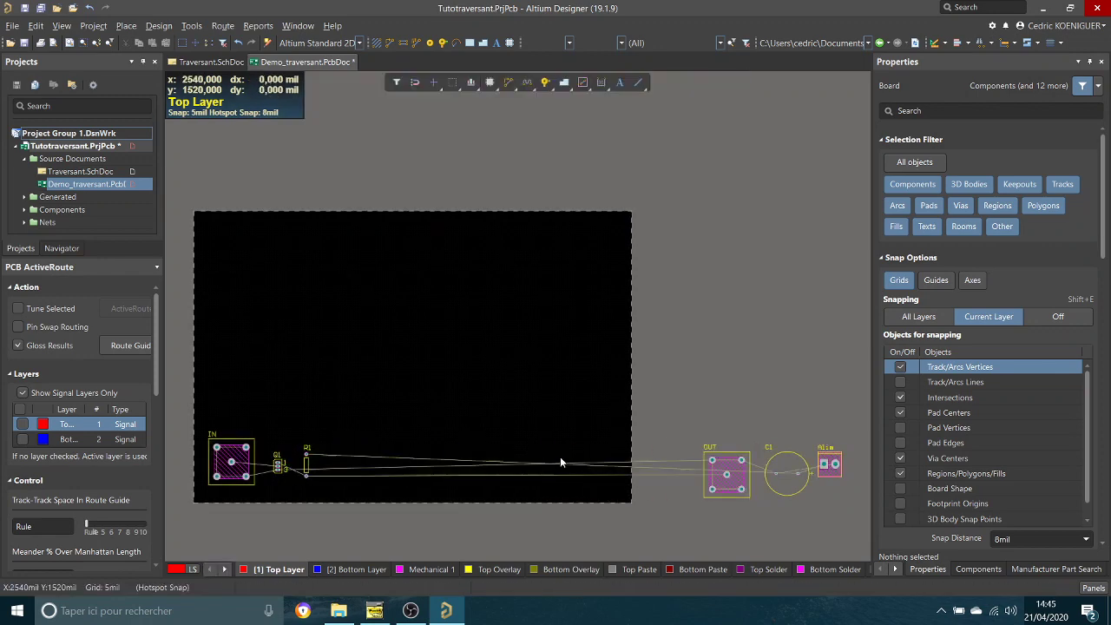
left_click_drag(729, 466, 376, 451)
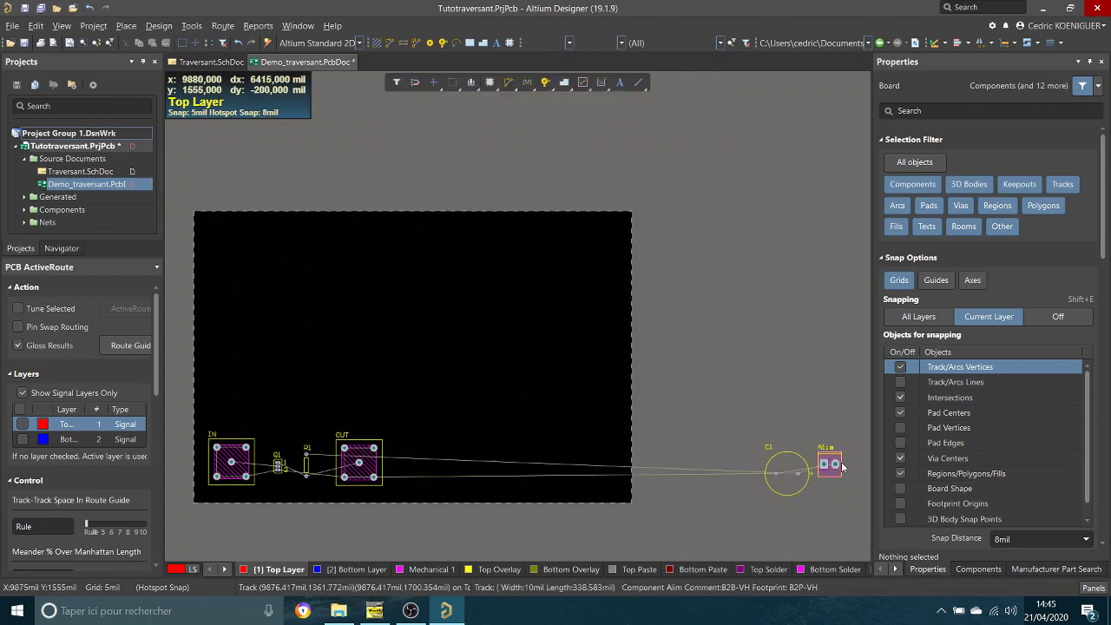
left_click_drag(824, 464, 317, 418)
left_click_drag(797, 484, 284, 422)
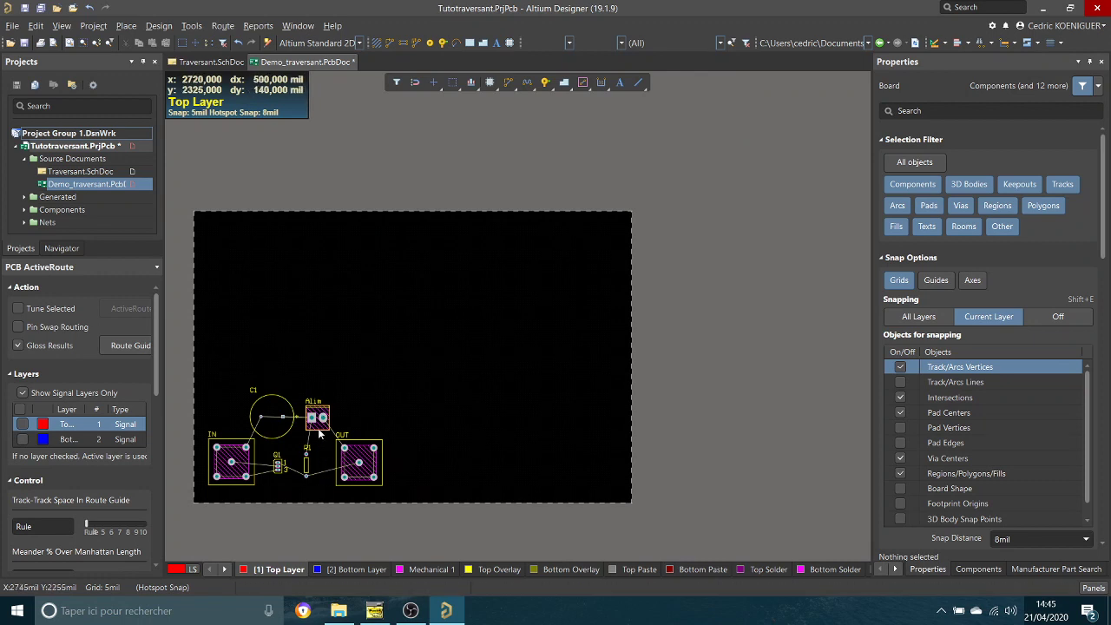
Step: Try capacitor C1 on the right side of the Alim connector, and return it to Alim's left side
scroll(265, 437, "up", 1, "ctrl")
scroll(267, 441, "up", 1, "ctrl")
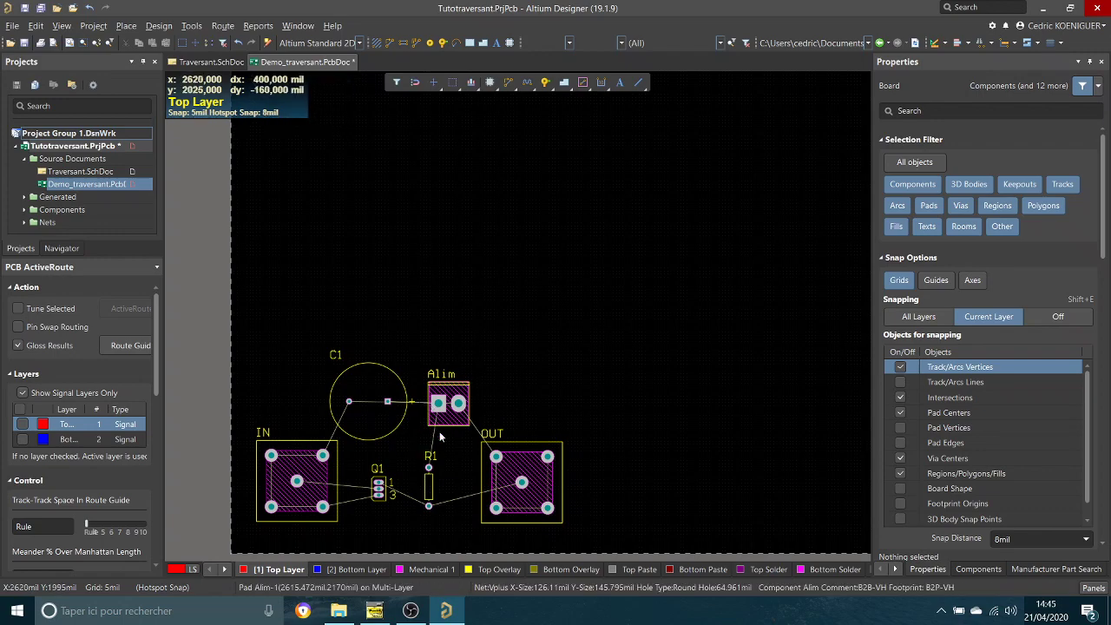
scroll(439, 431, "up", 2, "ctrl")
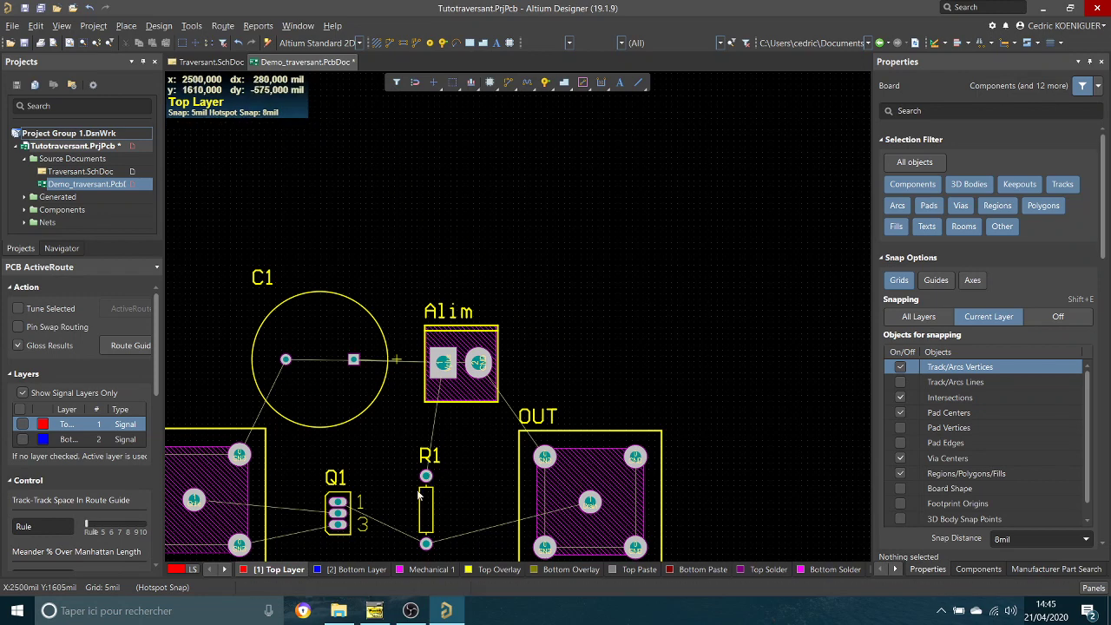
left_click(425, 512)
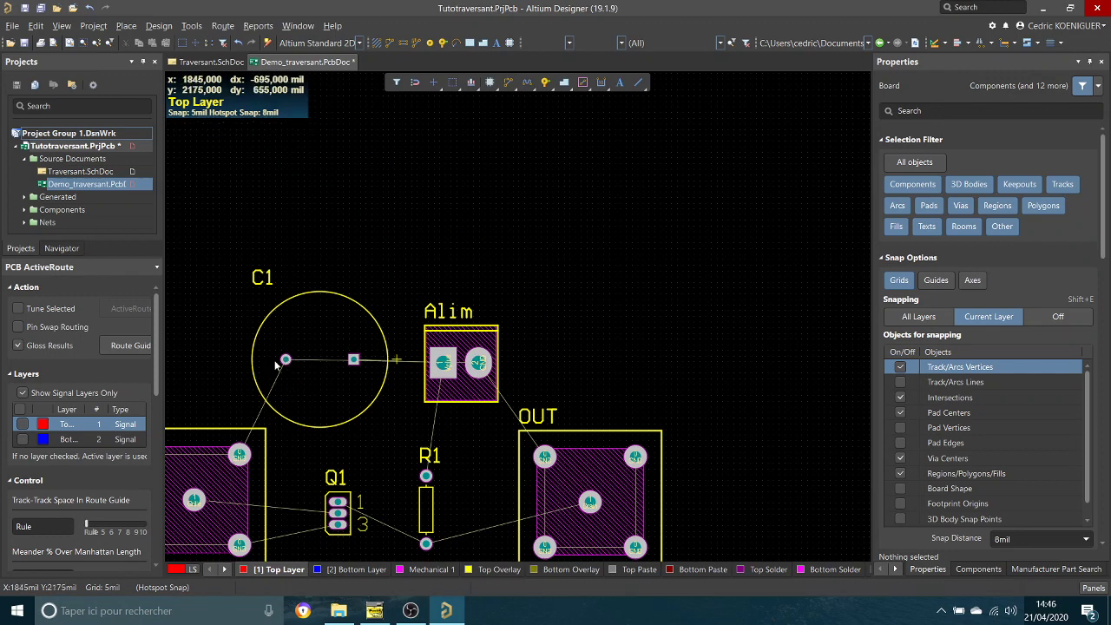
left_click_drag(305, 366, 661, 334)
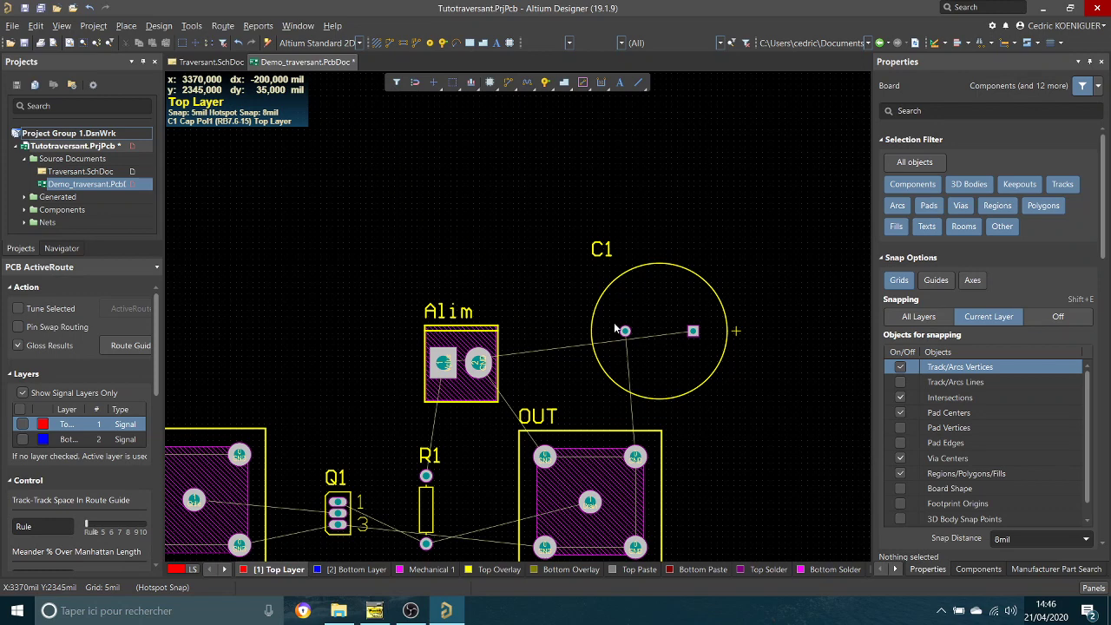
left_click_drag(649, 301, 322, 357)
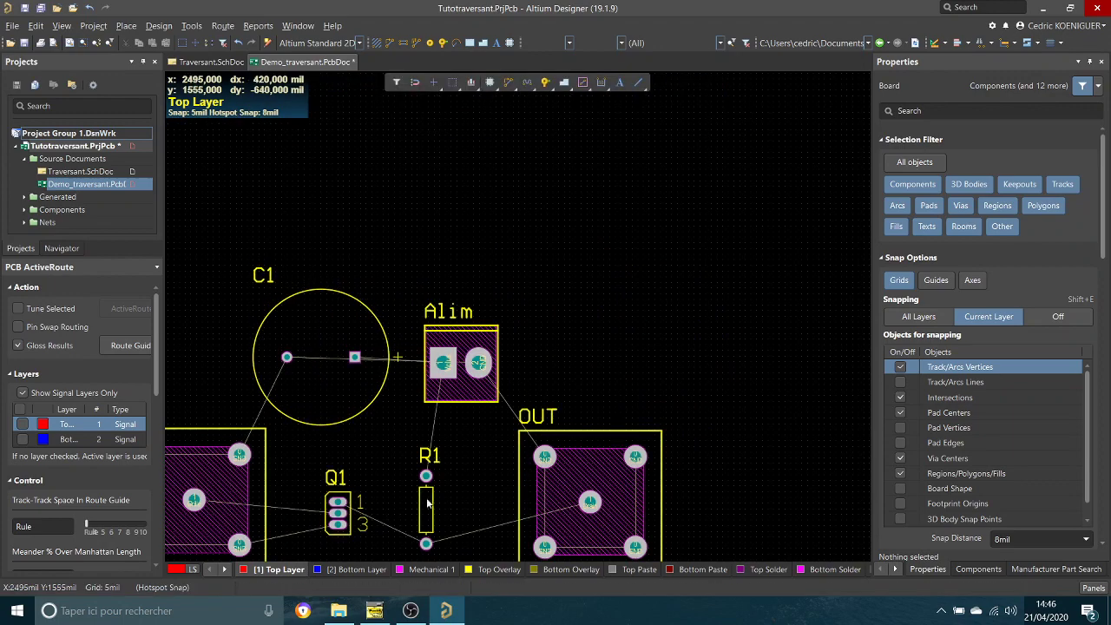
Step: Move resistor R1 above and to the right of OUT, and shift the OUT connector about 280 mil farther right from Q1
left_click_drag(430, 508, 711, 338)
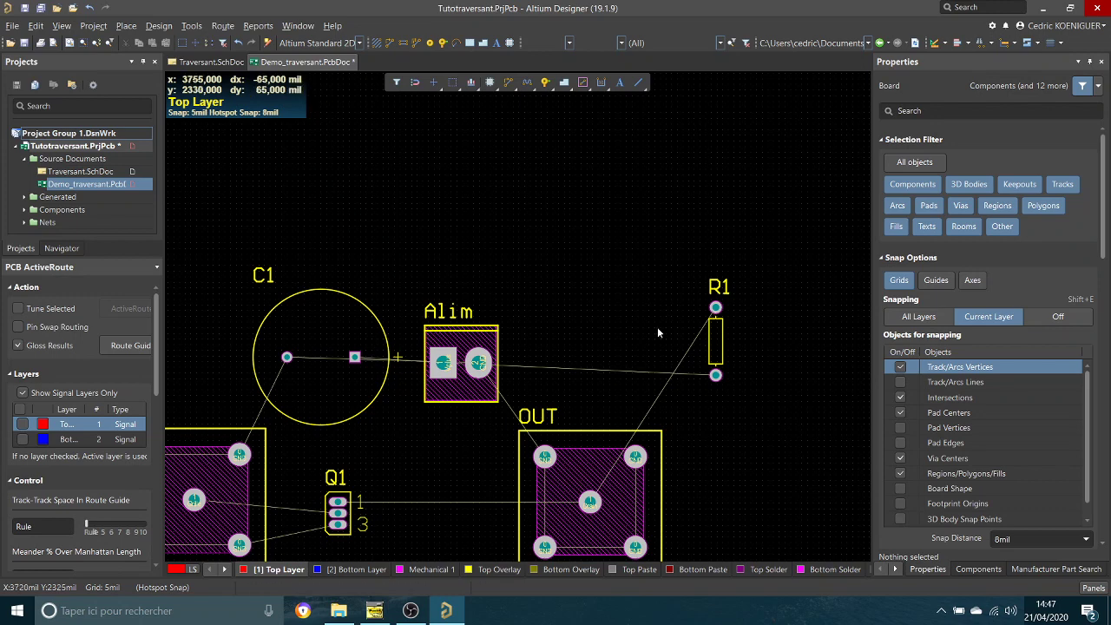
right_click_drag(459, 403, 552, 403)
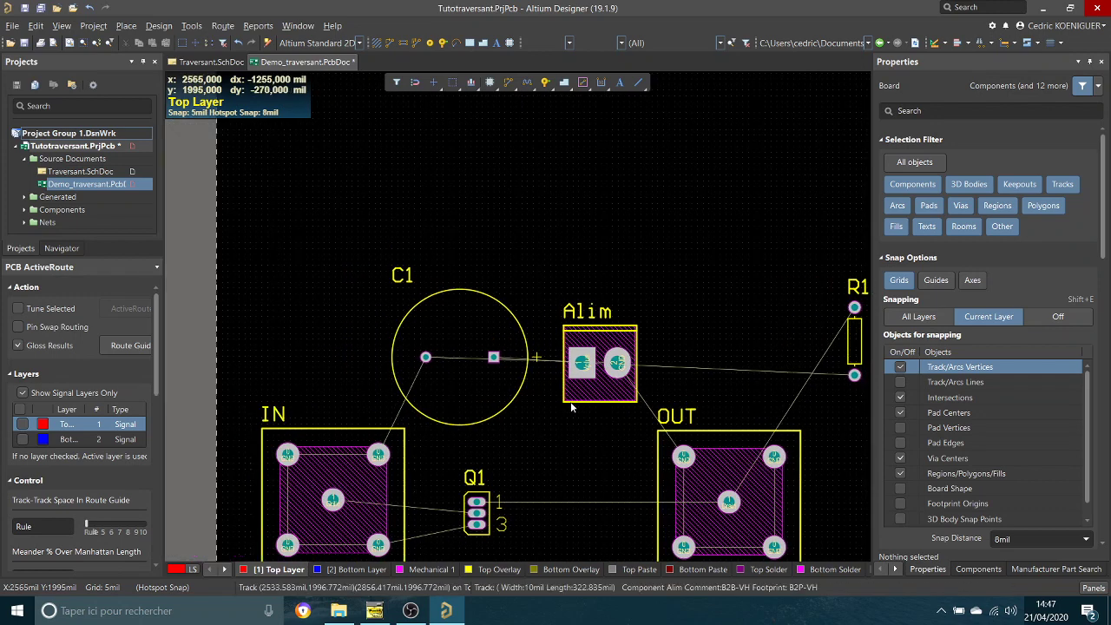
scroll(571, 399, "down", 2)
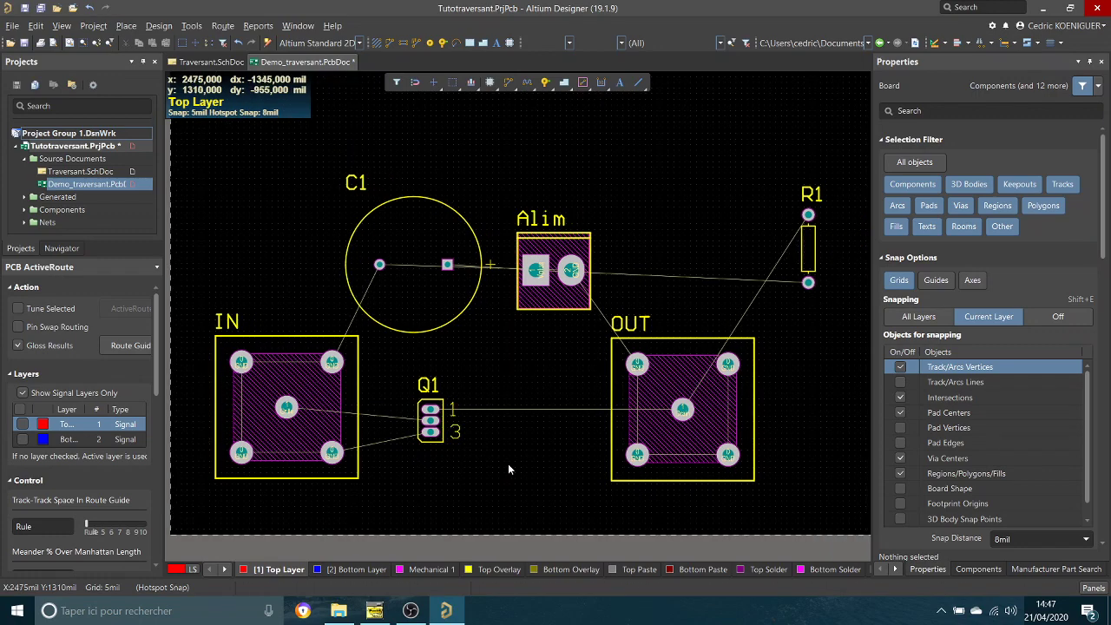
scroll(432, 444, "up", 1, "ctrl")
scroll(433, 445, "up", 1, "ctrl")
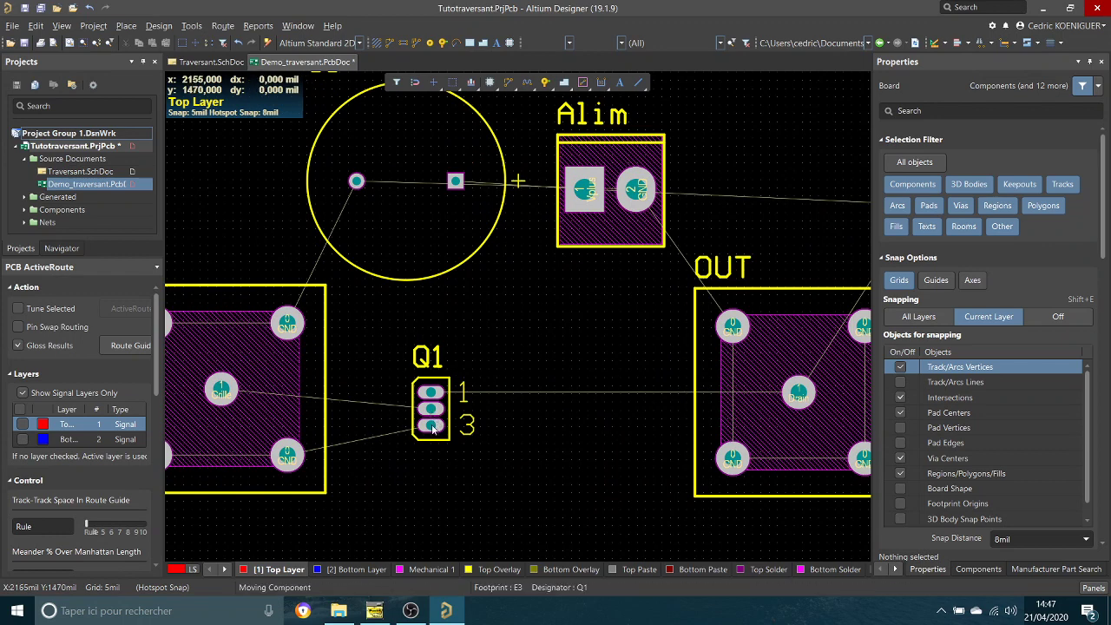
left_click(434, 425)
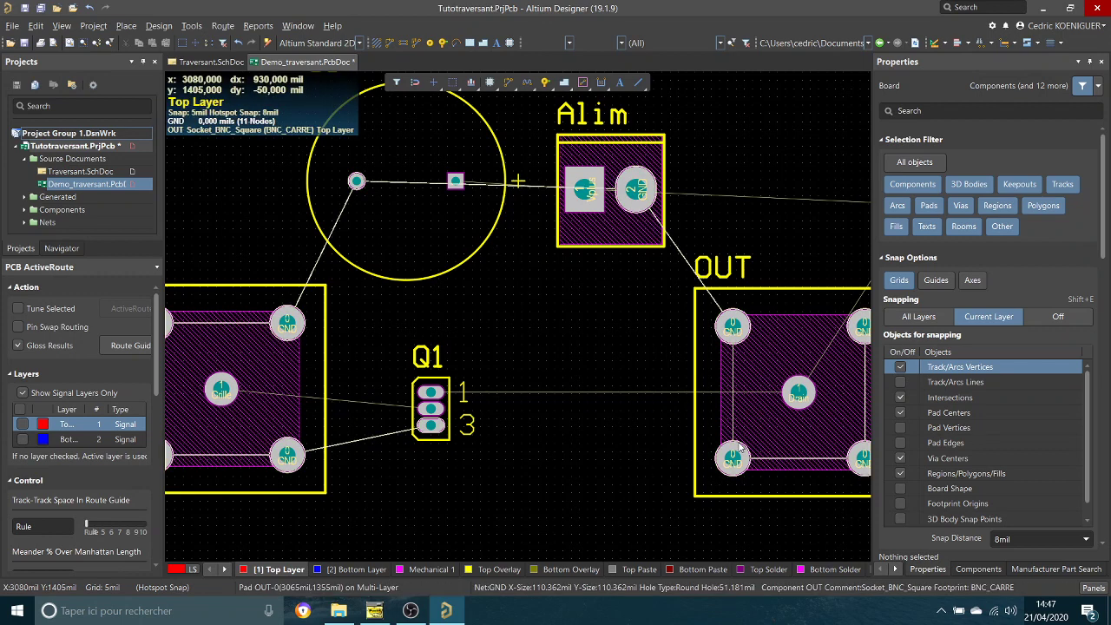
scroll(668, 414, "down", 2, "ctrl")
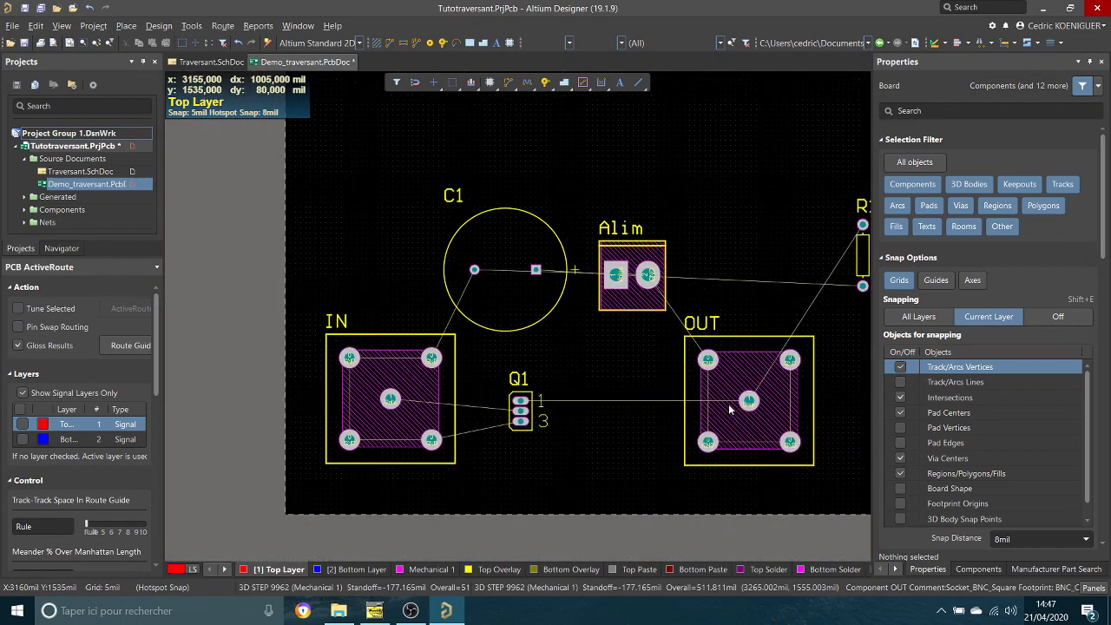
left_click_drag(729, 409, 787, 409)
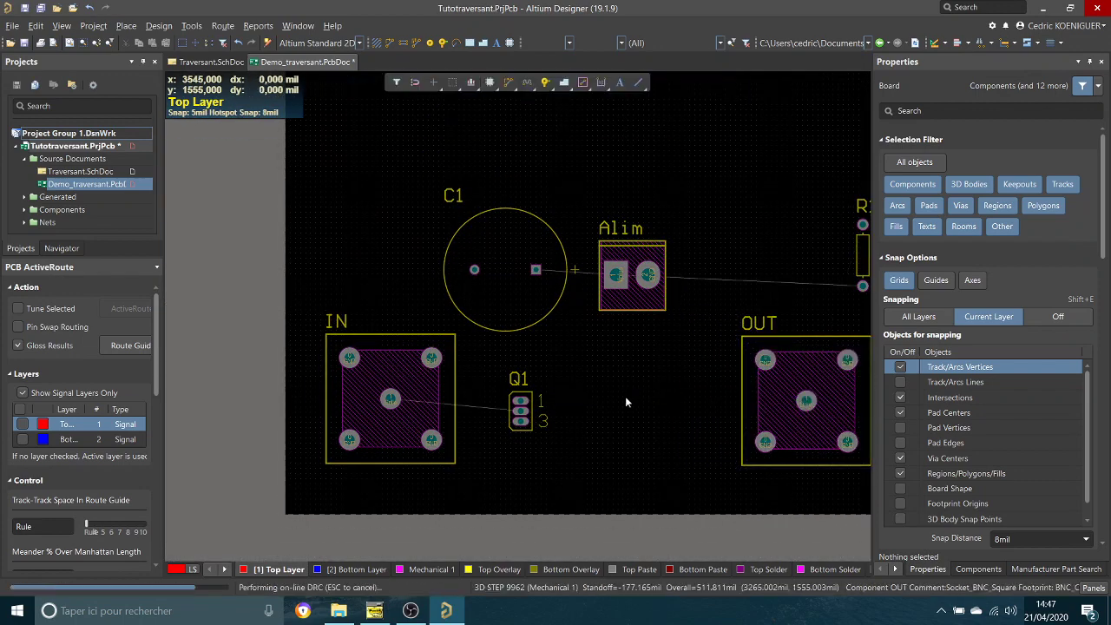
Step: Rotate transistor Q1 to horizontal with pin 1 on its right and move it below C1, level with IN's lower pads
left_click_drag(521, 410, 529, 446)
key("space")
key("space")
key("space")
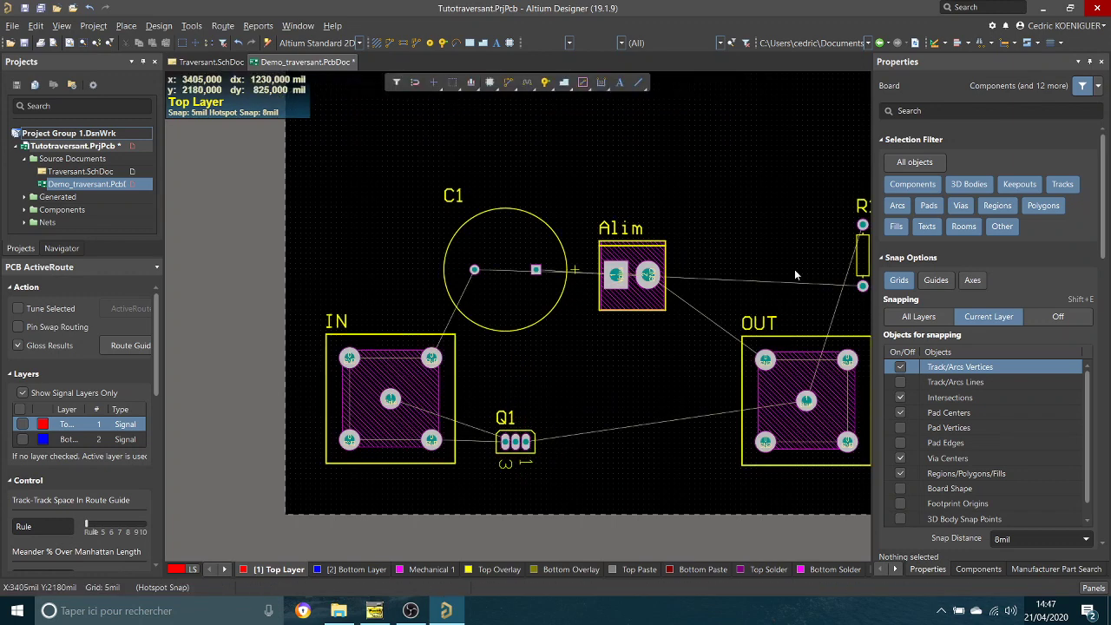
Step: Move resistor R1 to the right of Q1 between IN and OUT, and rotate it to horizontal
left_click_drag(862, 255, 598, 445)
key("space")
key("space")
key("space")
key("space")
key("space")
Step: Lower C1 and Alim into the space between IN and OUT, and shift Q1 and R1 right toward OUT
left_click_drag(639, 298, 687, 371)
left_click_drag(519, 292, 550, 351)
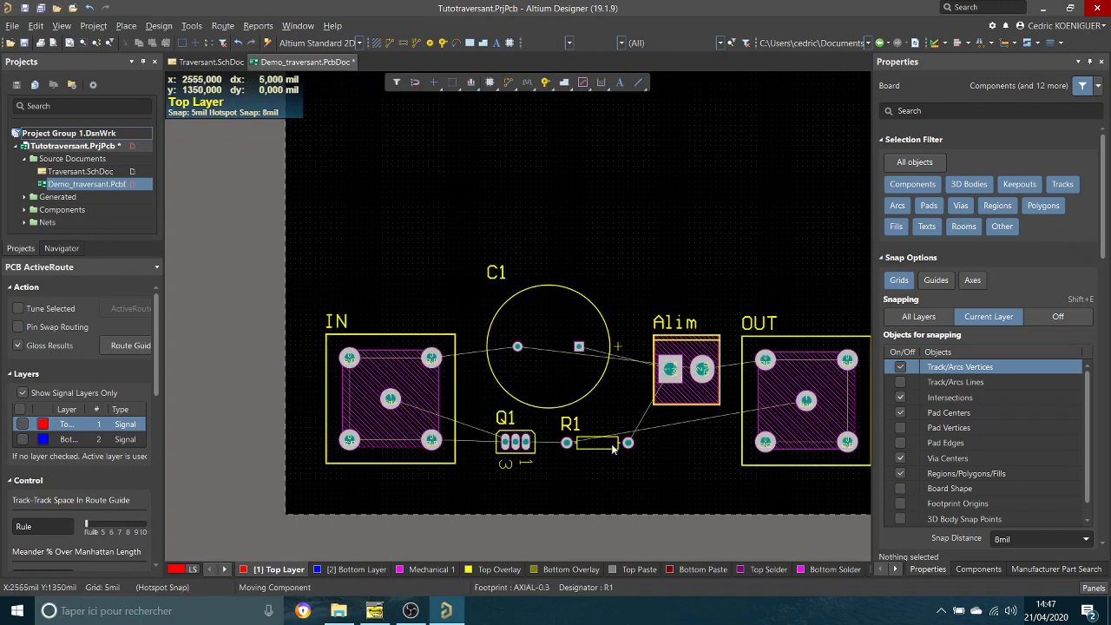
left_click_drag(611, 443, 684, 446)
left_click_drag(515, 443, 612, 443)
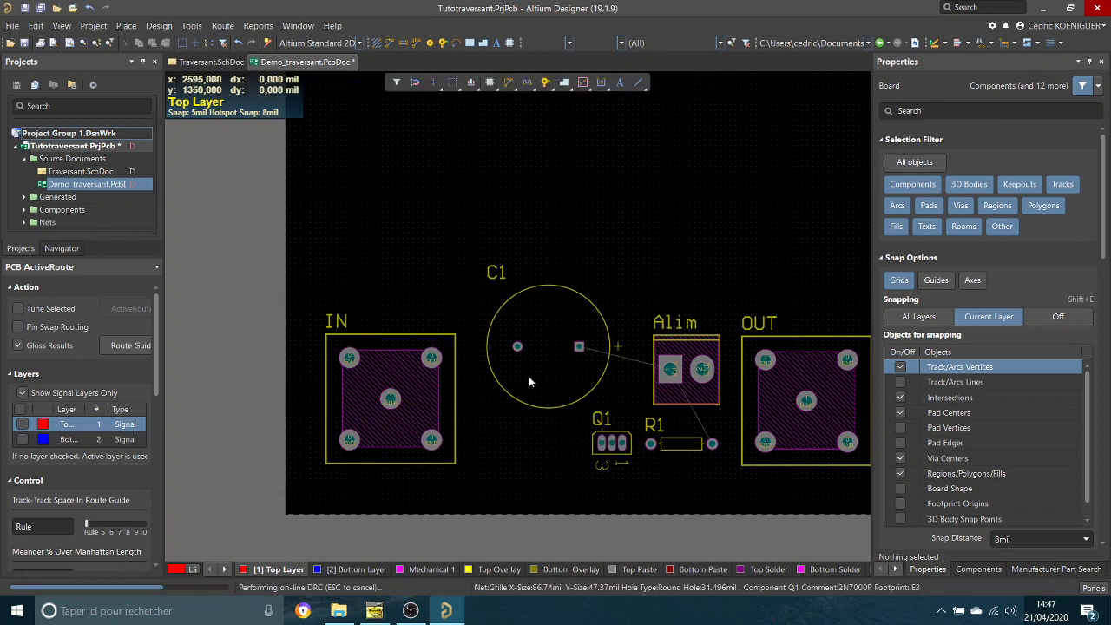
Step: Line up C1 with IN's upper pads while keeping it clear of Q1, and nudge Q1 15 mil left
mouse_move(529, 376)
left_mouse_down()
mouse_move(517, 349)
mouse_move(509, 371)
left_mouse_up()
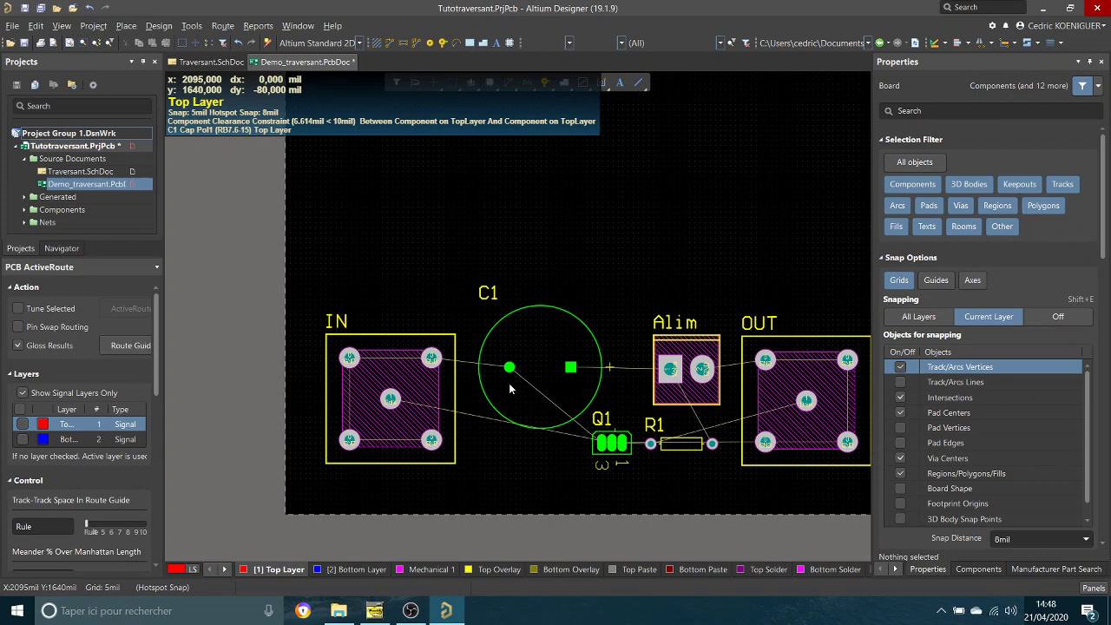
left_click_drag(571, 316, 576, 361)
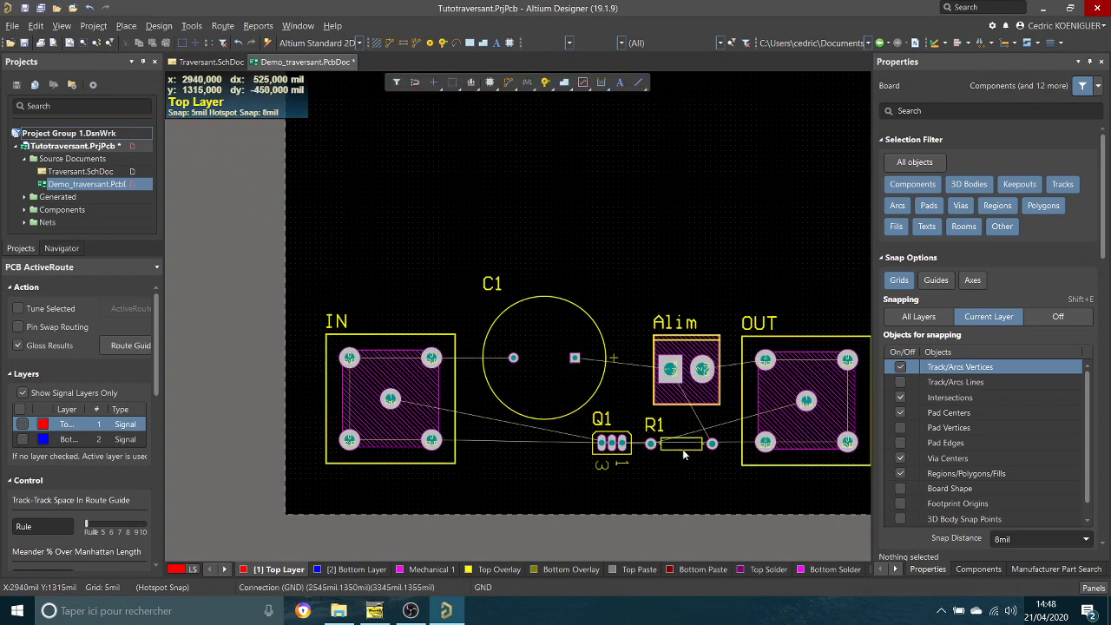
left_click_drag(618, 452, 608, 444)
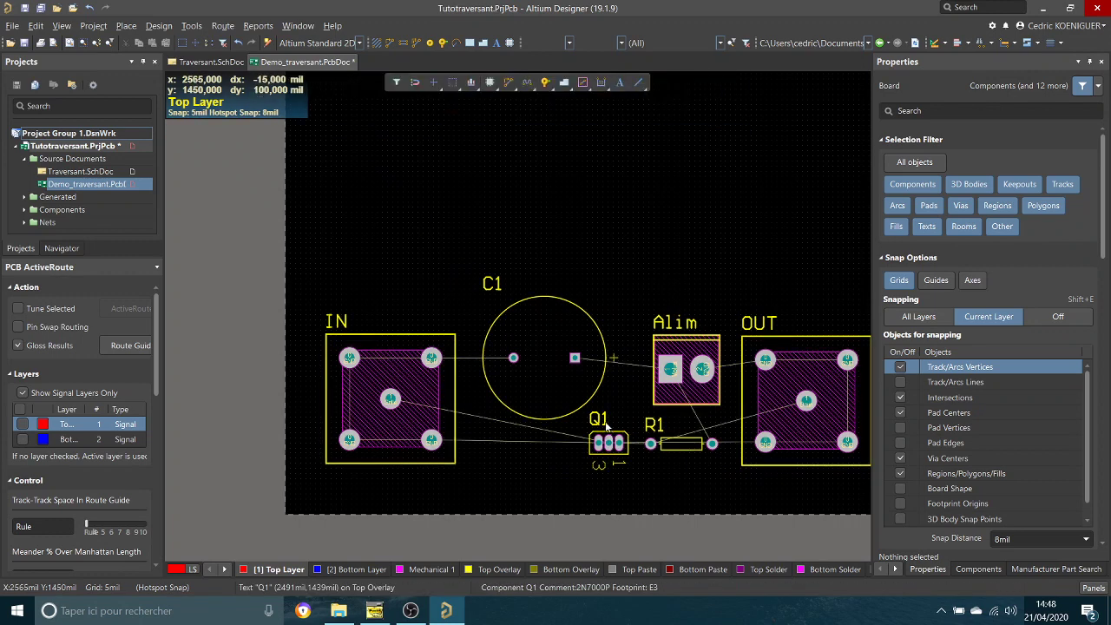
left_click(603, 419)
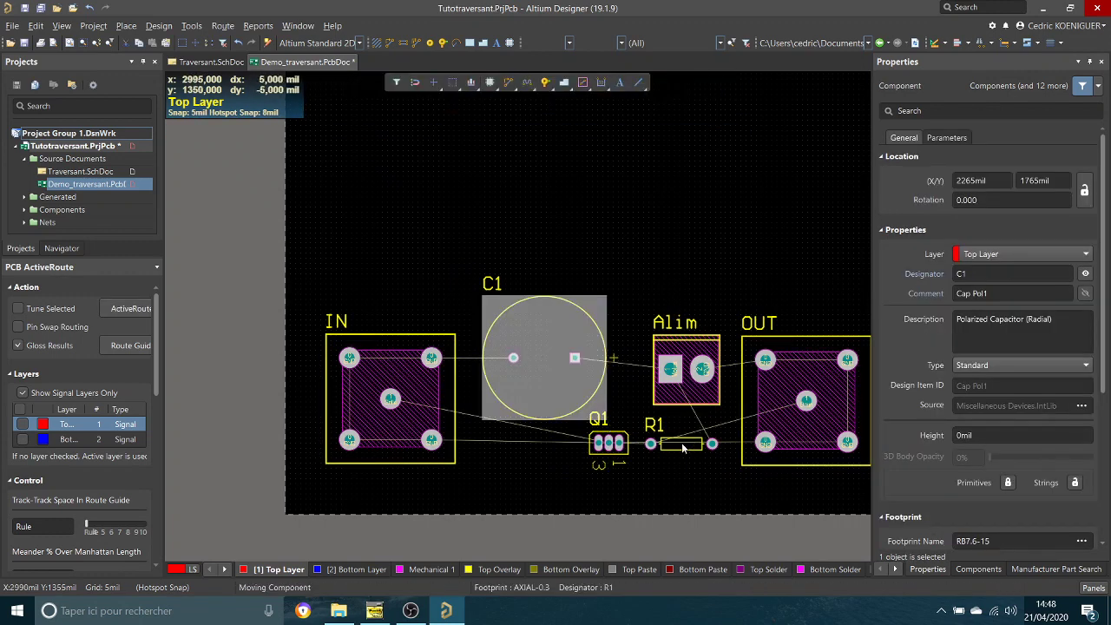
Step: Nudge R1 slightly down and raise the Alim connector to leave more room above R1
left_click_drag(681, 444, 682, 448)
left_click_drag(668, 402, 664, 335)
Step: Move the Alim designator below its connector and the C1 designator below the capacitor's lower left
left_click(671, 284)
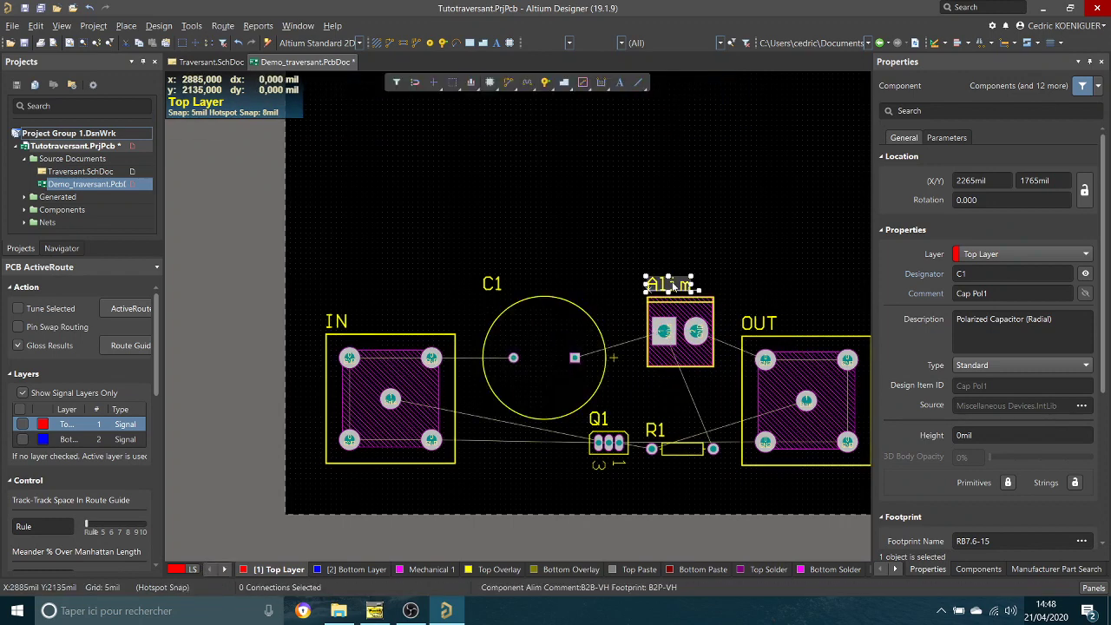
left_click_drag(670, 283, 667, 389)
left_click(495, 286)
left_click_drag(495, 286, 490, 430)
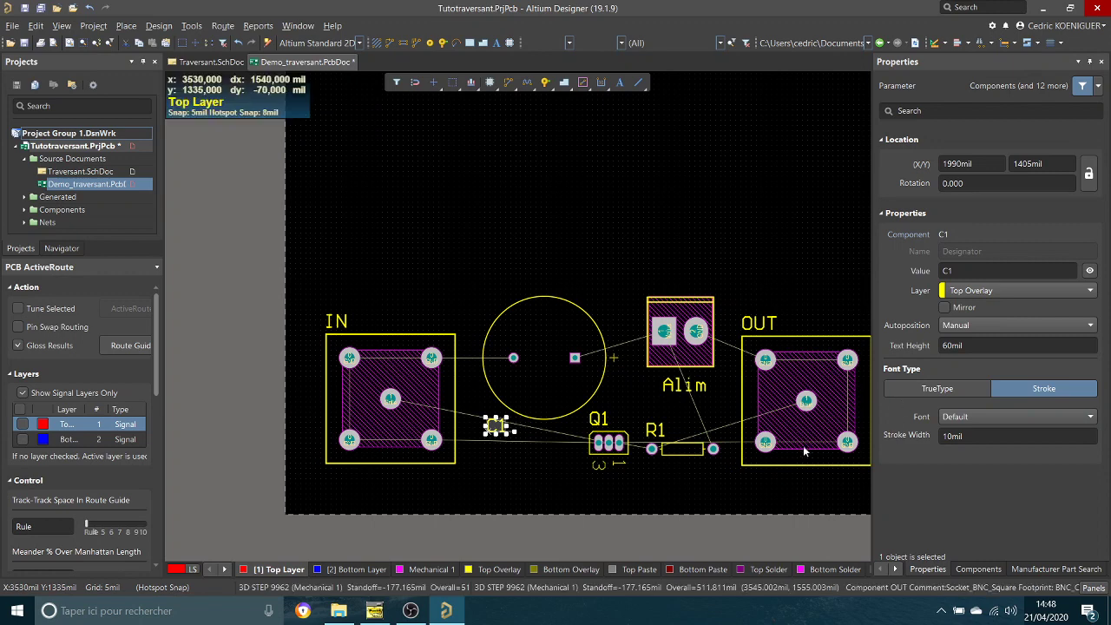
scroll(796, 456, "down", 2, "ctrl")
scroll(793, 451, "right", 2)
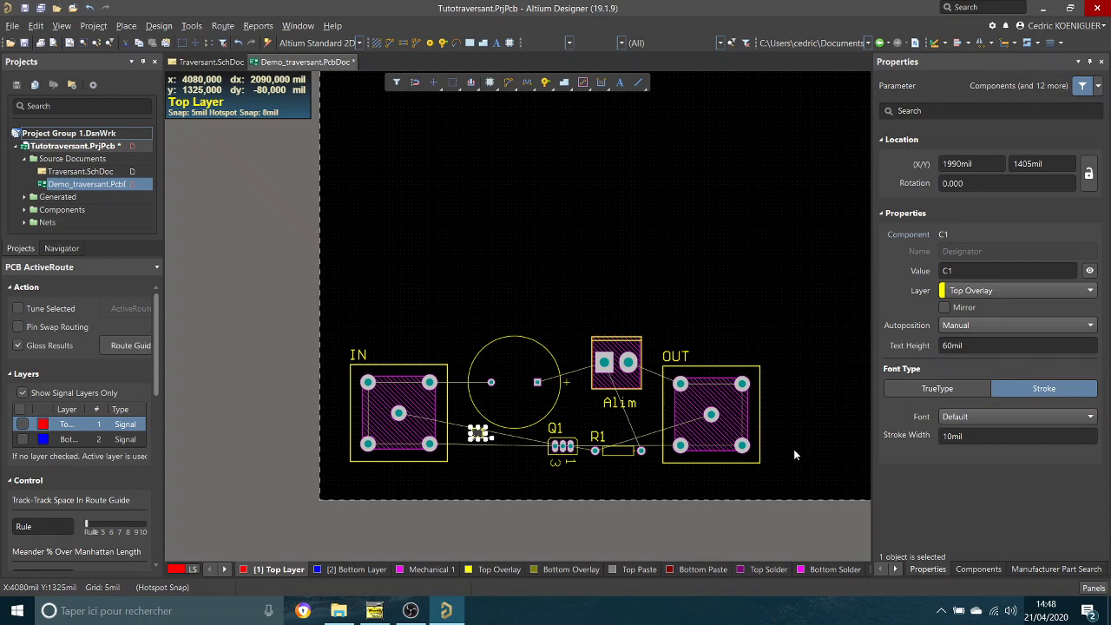
left_click(631, 195)
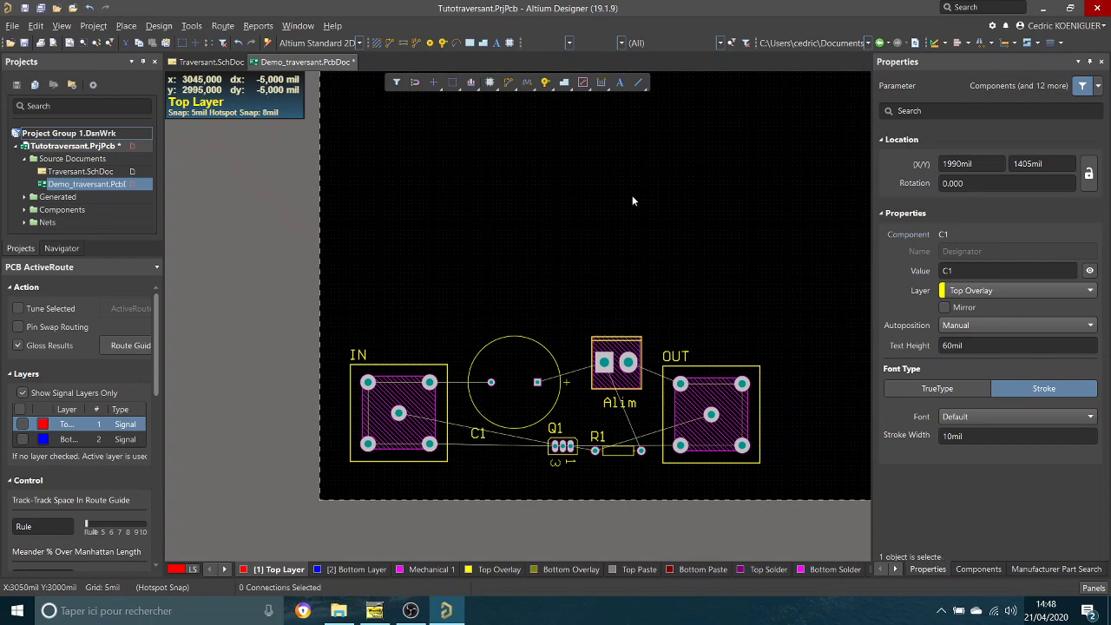
Step: Make the Keep-Out Layer the active layer
scroll(717, 278, "down", 2, "ctrl")
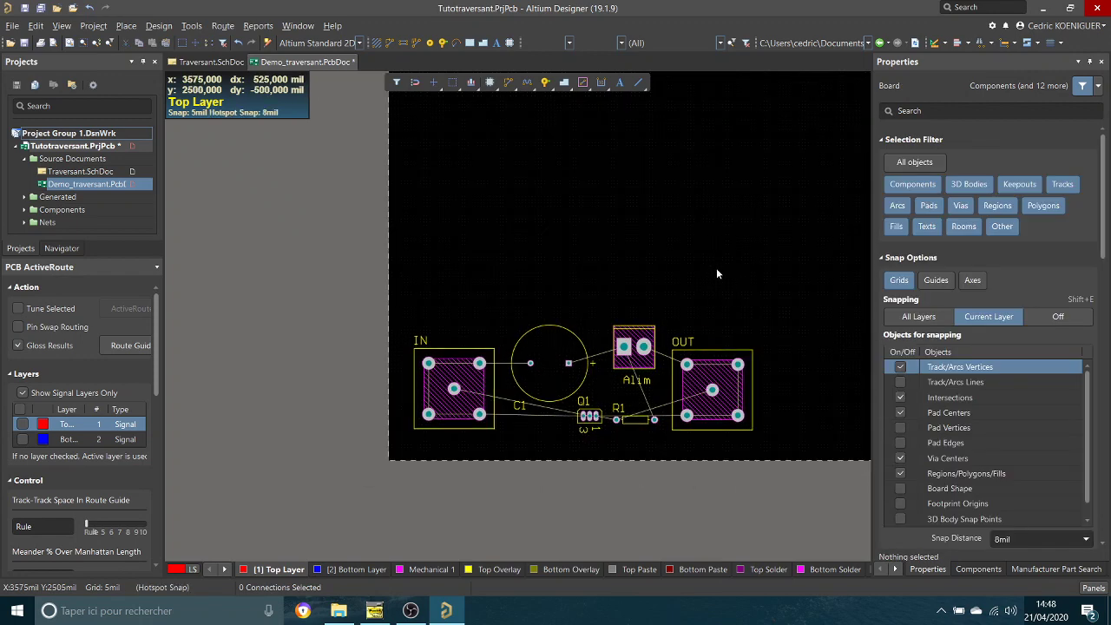
scroll(713, 271, "down", 2, "ctrl")
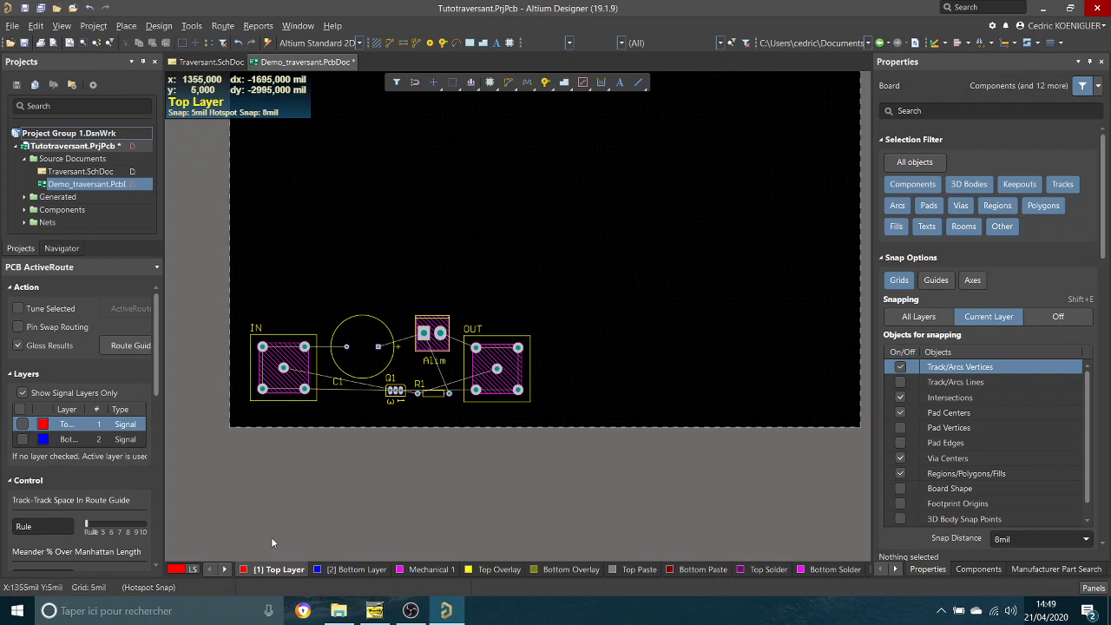
left_click(225, 569)
left_click(230, 569)
left_click(229, 570)
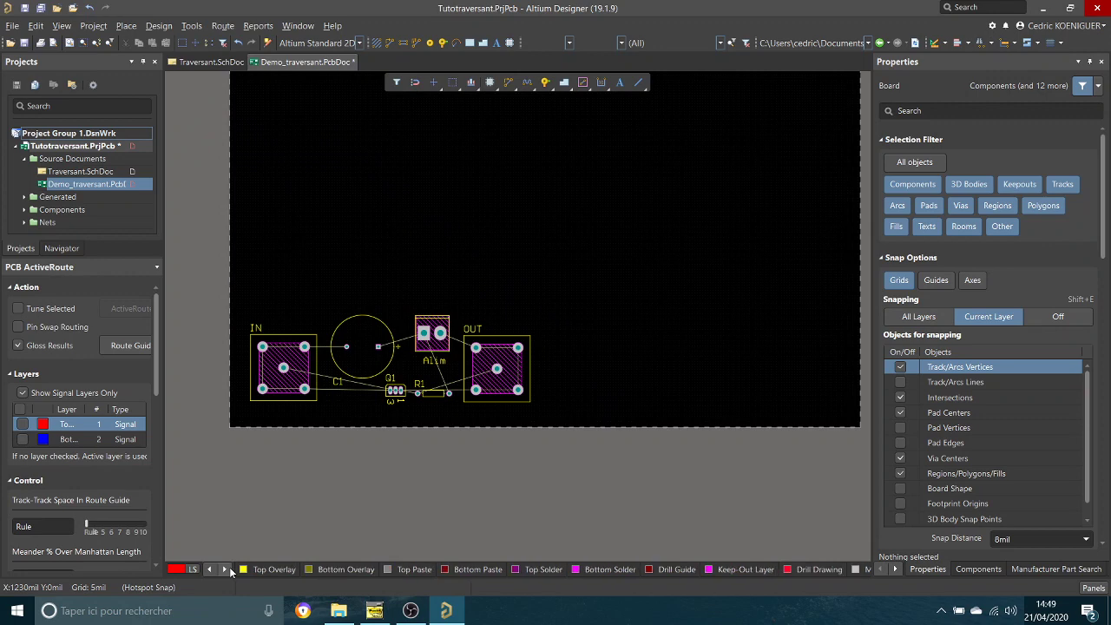
left_click(229, 569)
left_click(657, 570)
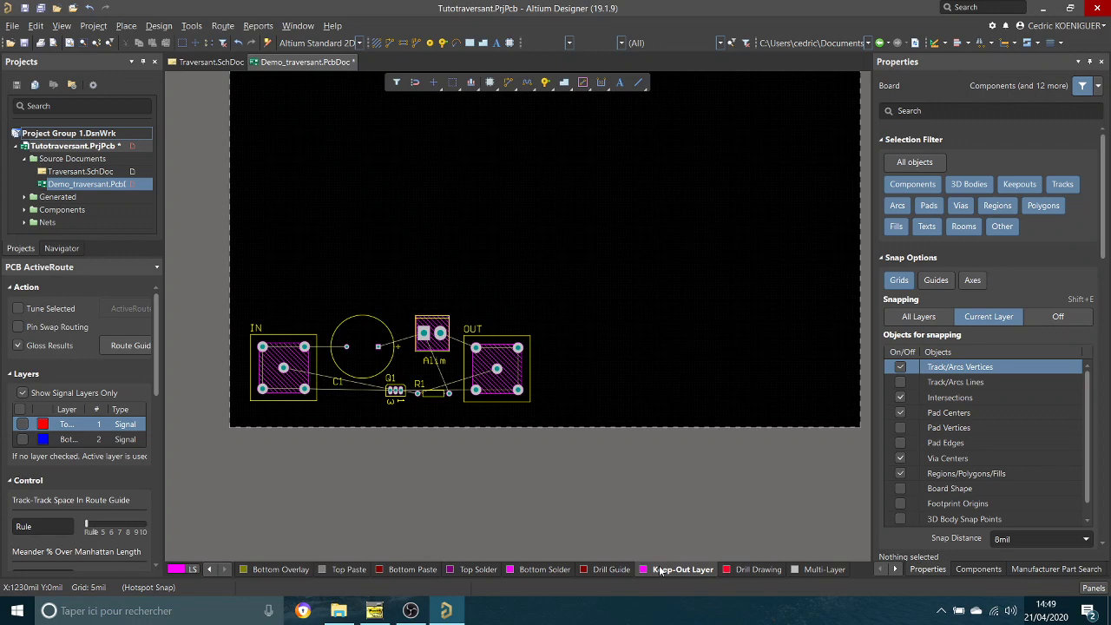
left_click(659, 569)
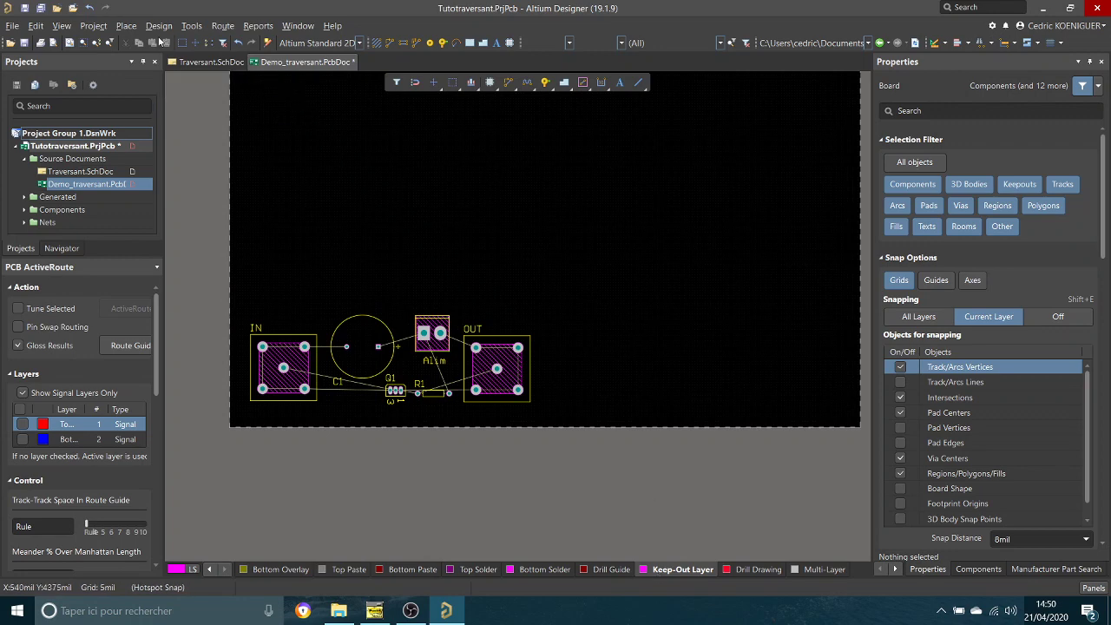
Step: Draw a rectangular keepout track outline about 3000 by 1175 mil around all components, starting from the board's lower-left corner area
left_click(127, 28)
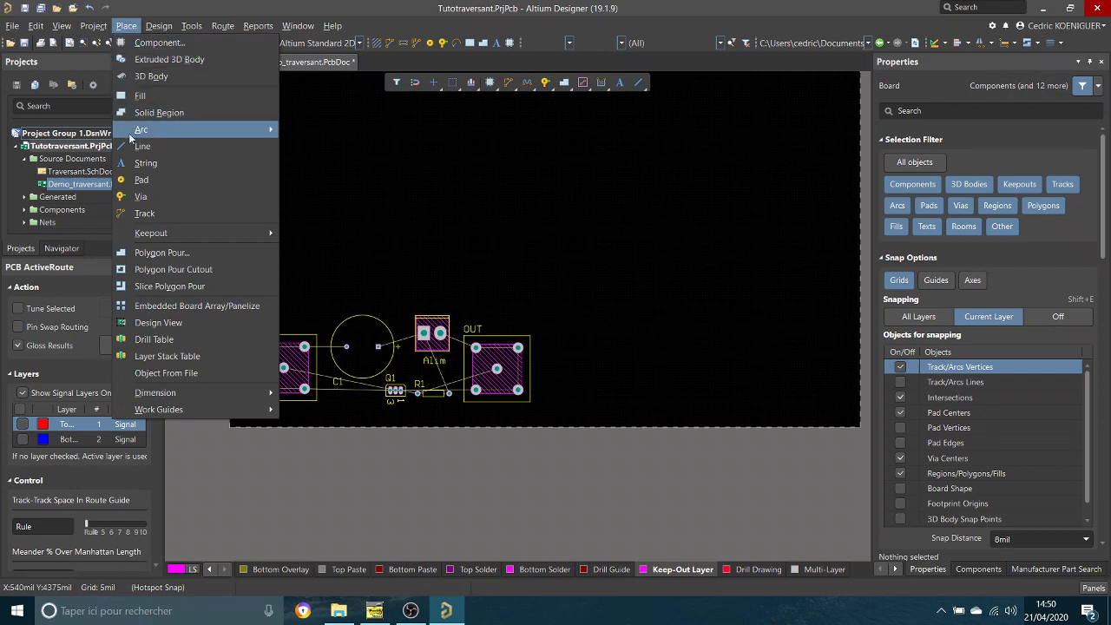
mouse_move(156, 234)
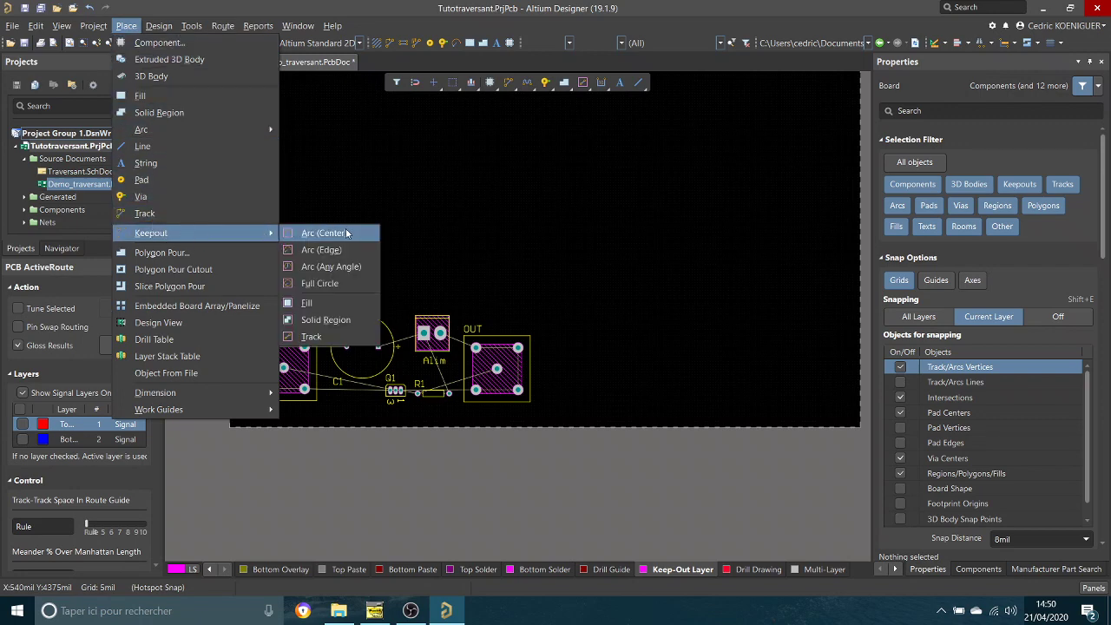
left_click(334, 339)
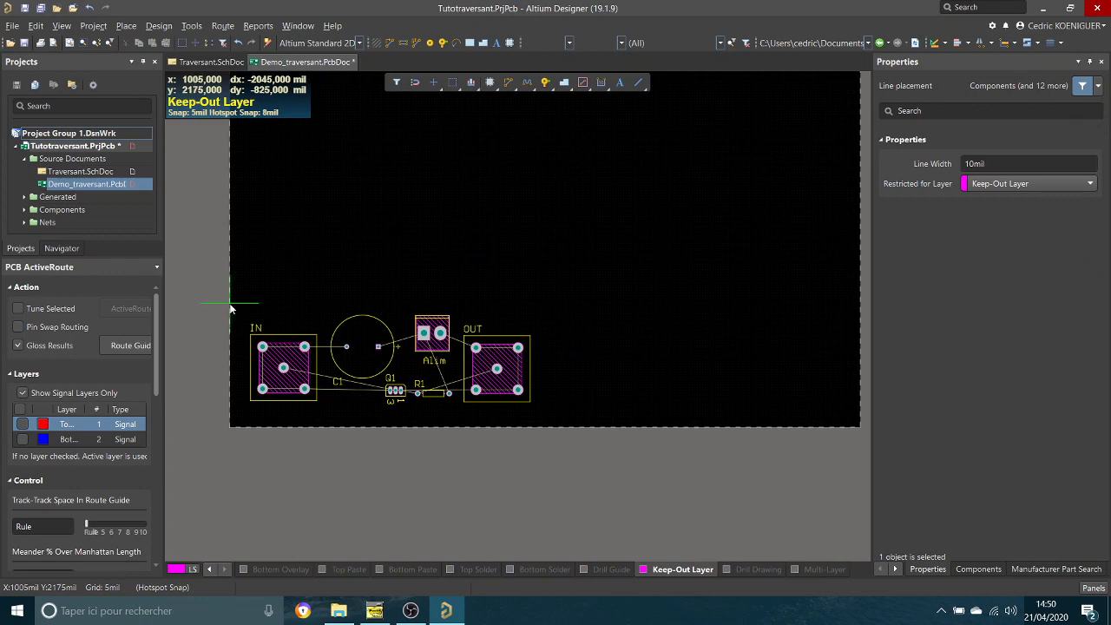
left_click(231, 305)
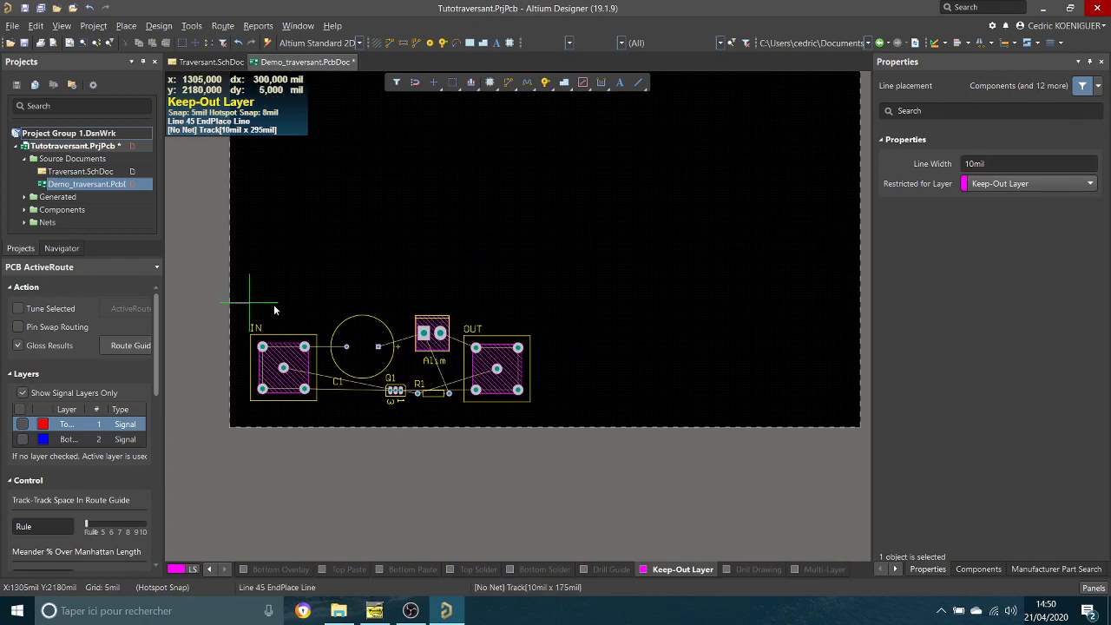
left_click(545, 303)
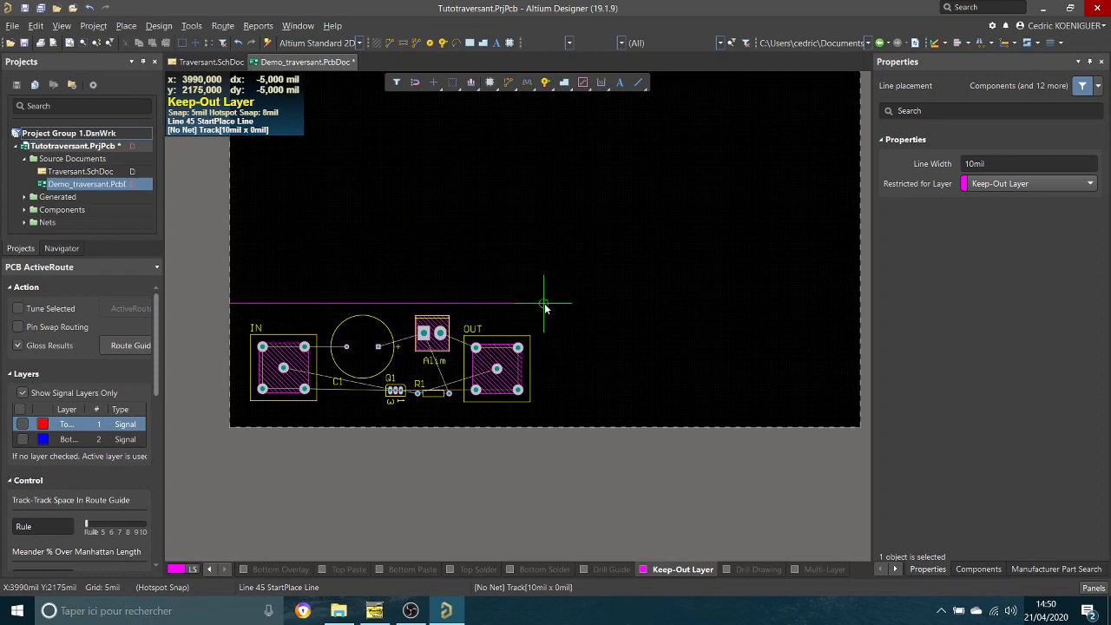
left_click(544, 427)
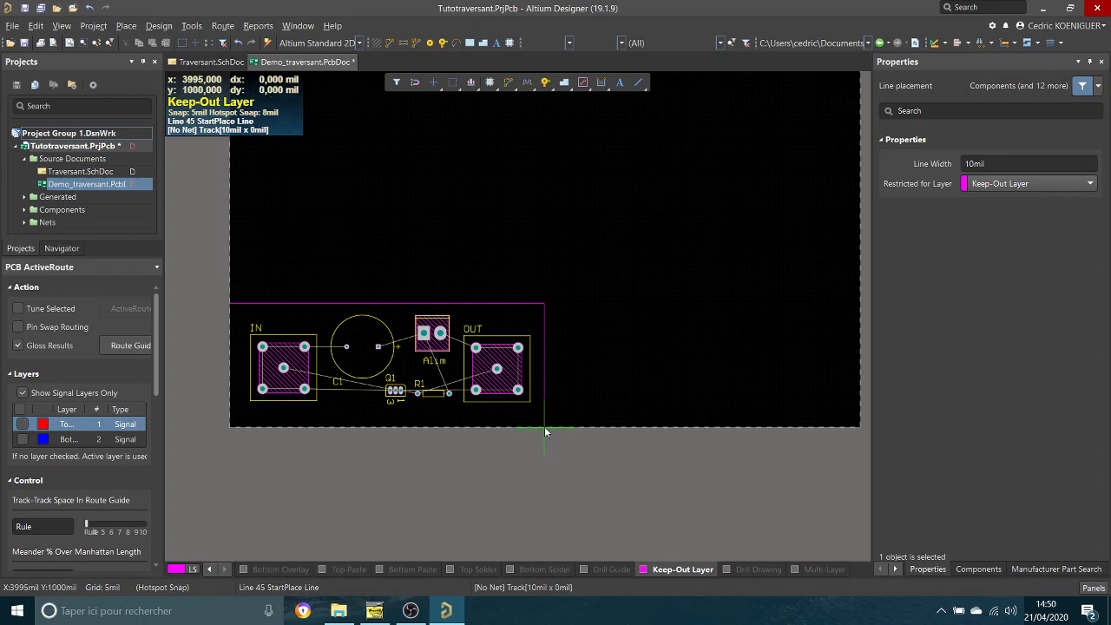
left_click(229, 426)
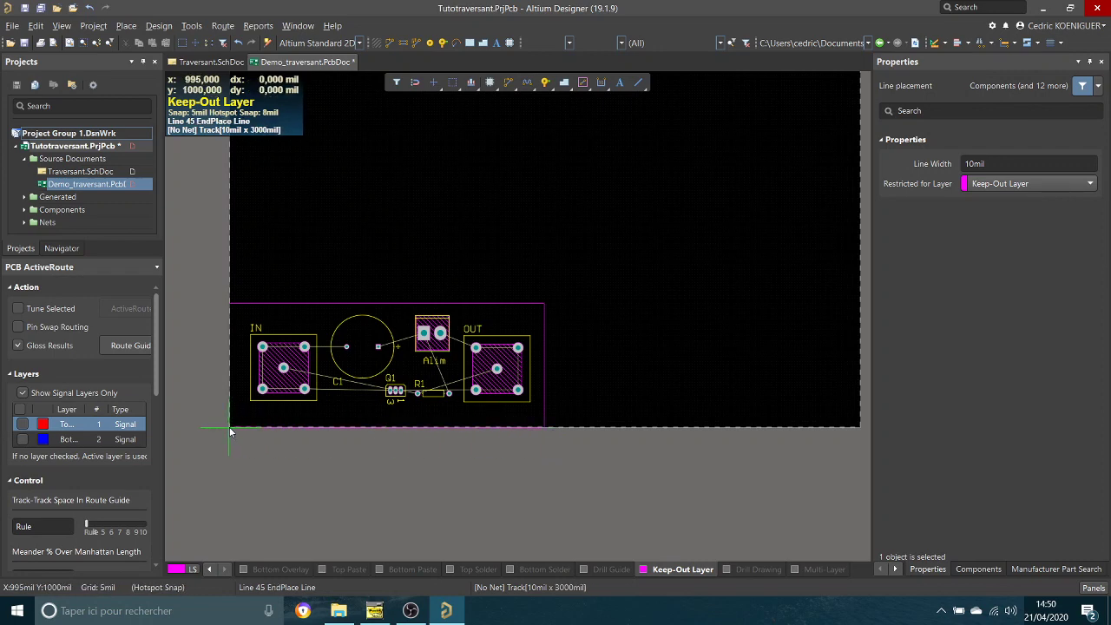
left_click(229, 304)
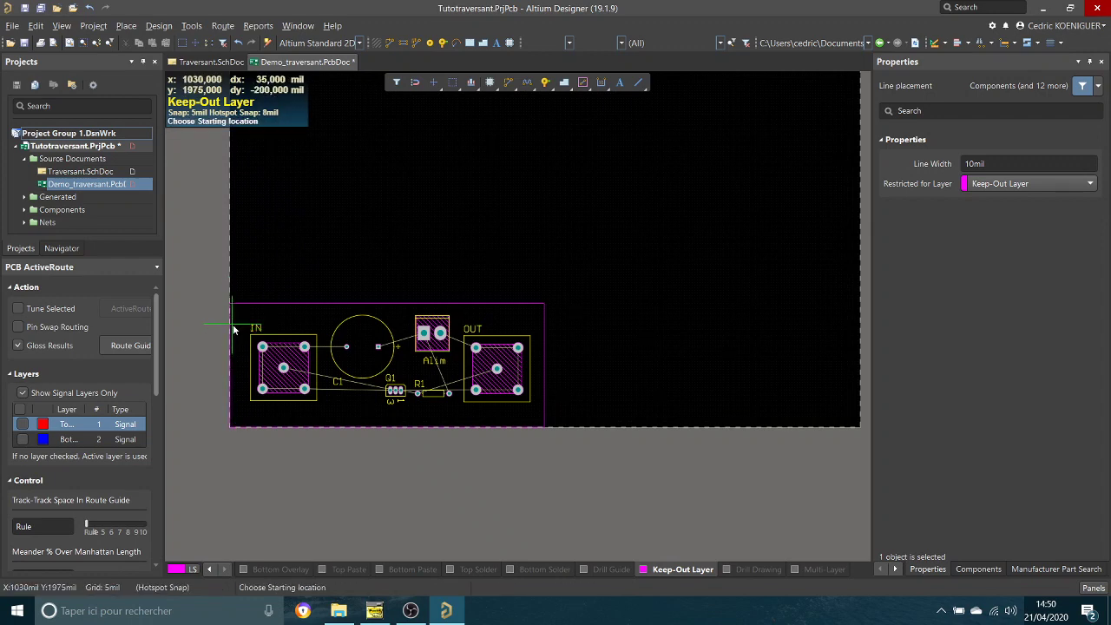
right_click(233, 330)
Step: Examine the corners of the keepout outline up close to check that its tracks join
scroll(212, 324, "up", 3, "ctrl")
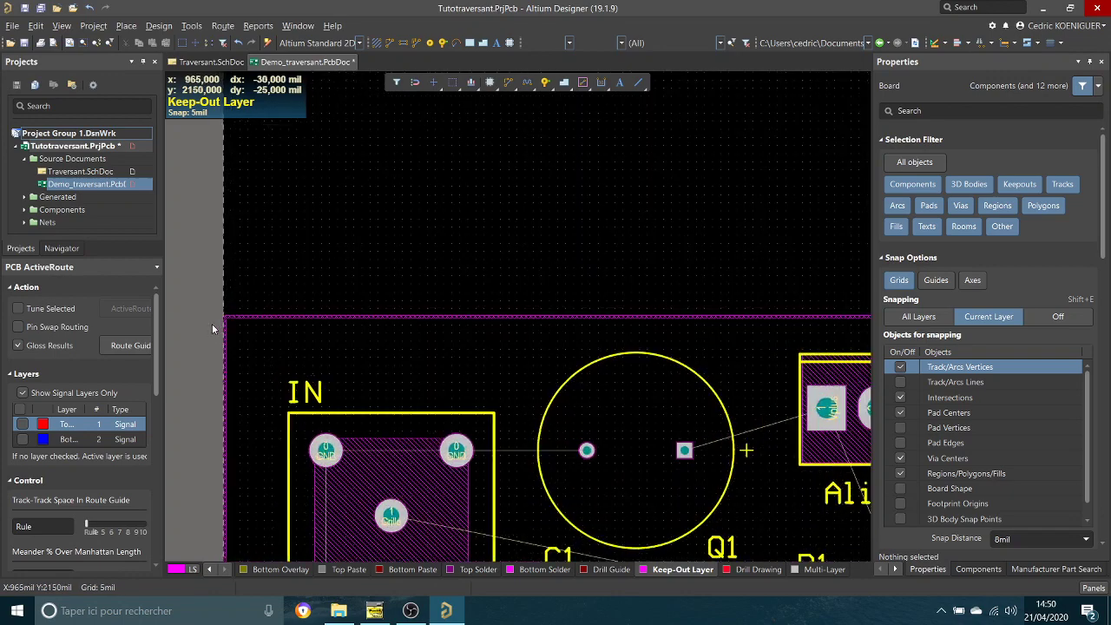
scroll(212, 324, "up", 2, "ctrl")
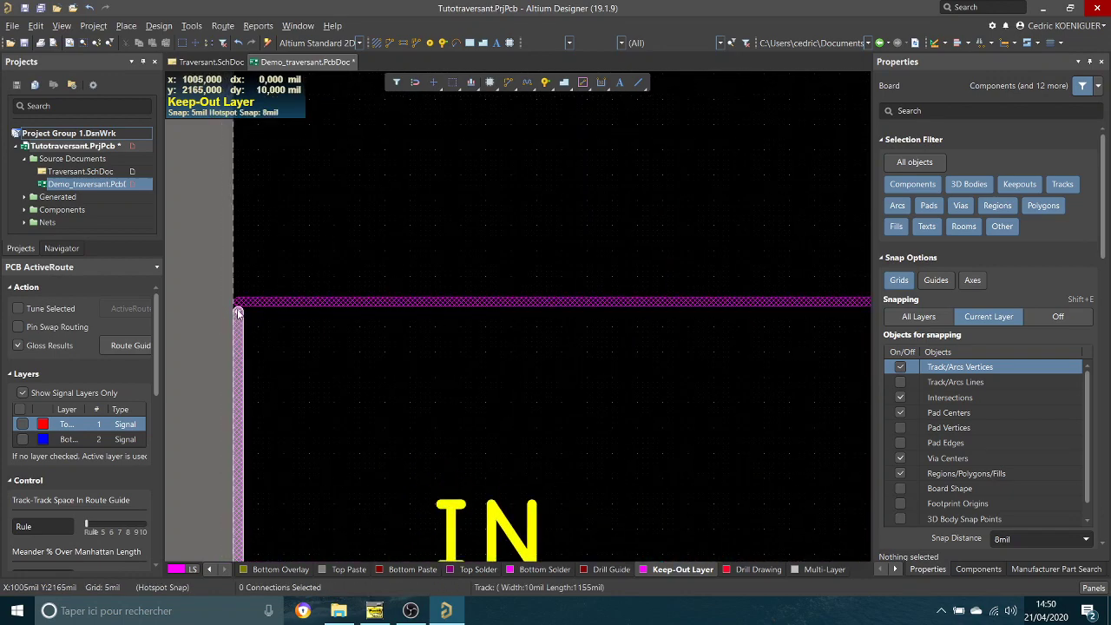
left_click(238, 312)
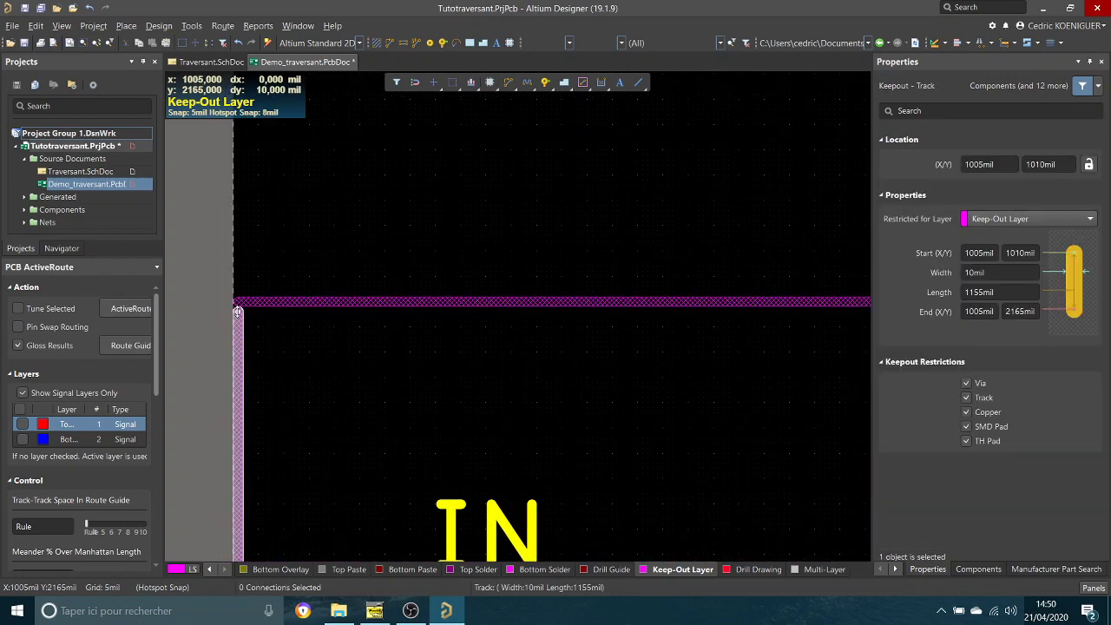
left_click(311, 341)
scroll(312, 342, "right", 5, "shift")
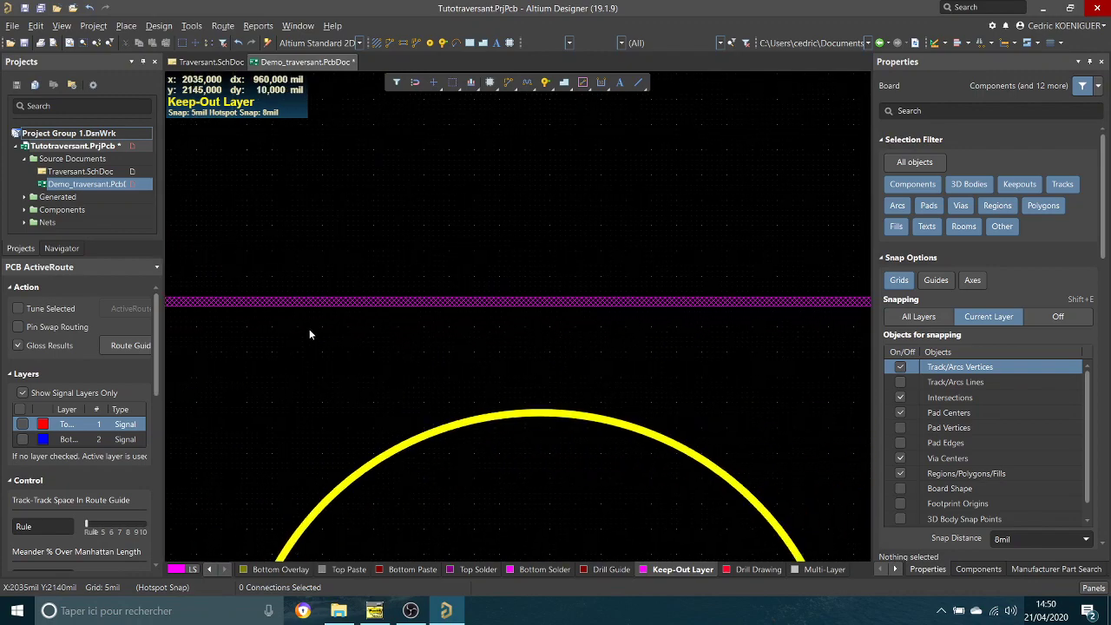
scroll(309, 331, "right", 8, "shift")
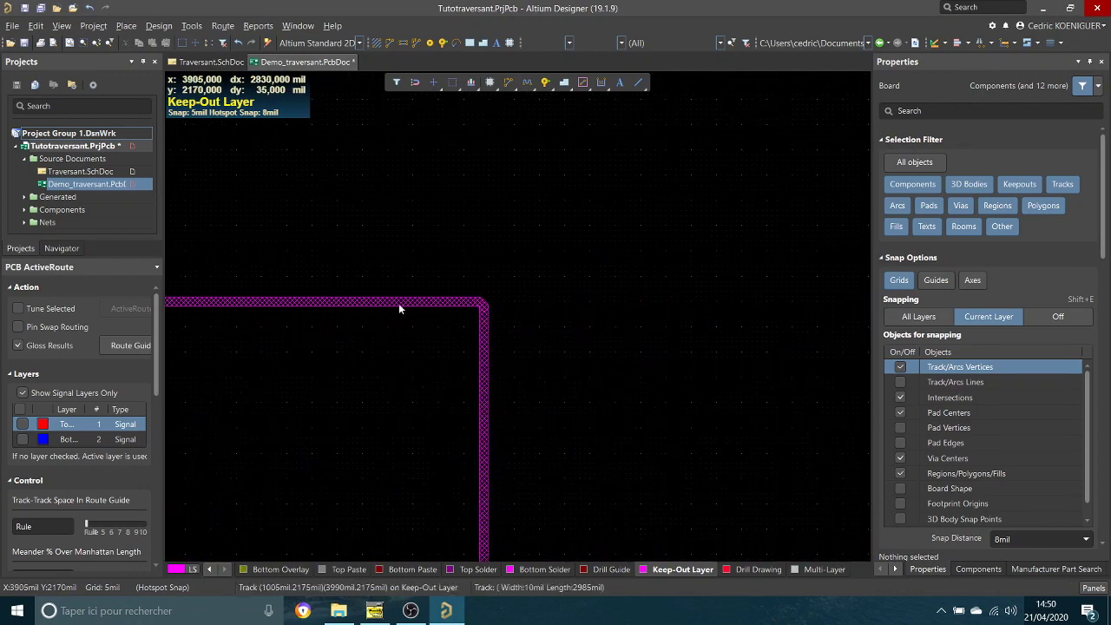
left_click(399, 305)
mouse_move(482, 301)
left_mouse_down()
mouse_move(488, 335)
mouse_move(491, 301)
mouse_move(477, 300)
mouse_move(496, 297)
mouse_move(484, 316)
left_mouse_up()
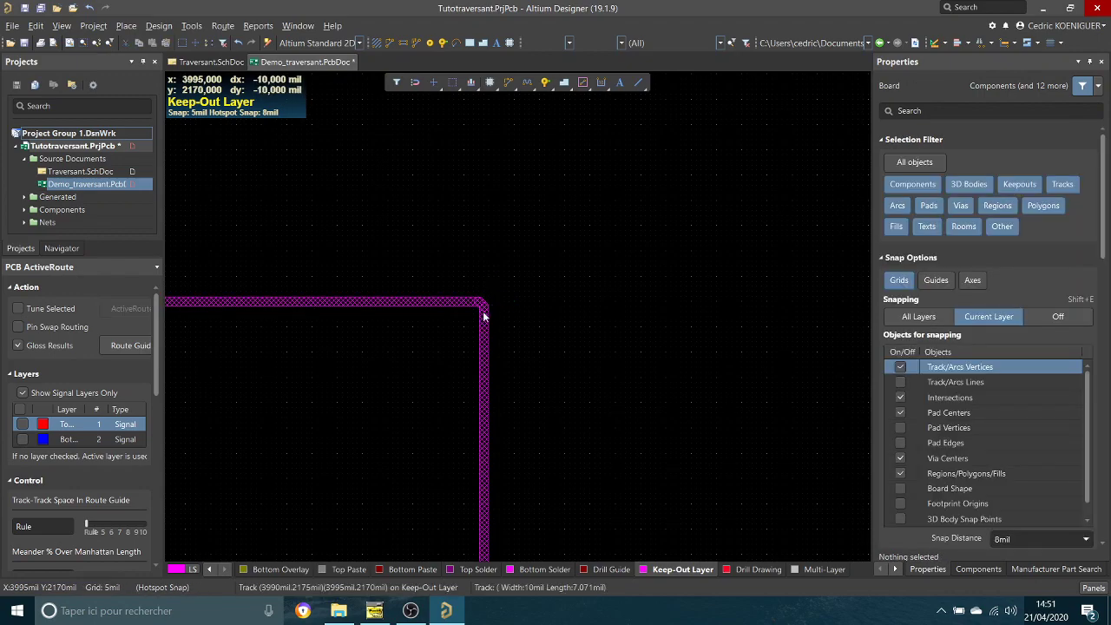
scroll(533, 328, "down", 10)
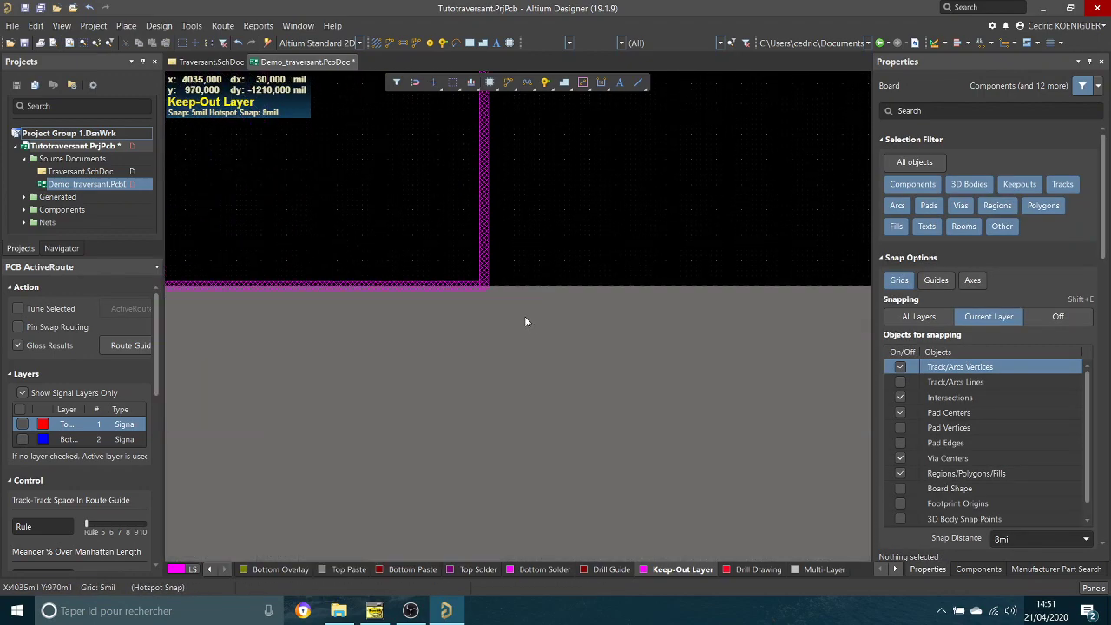
scroll(532, 351, "left", 5, "shift")
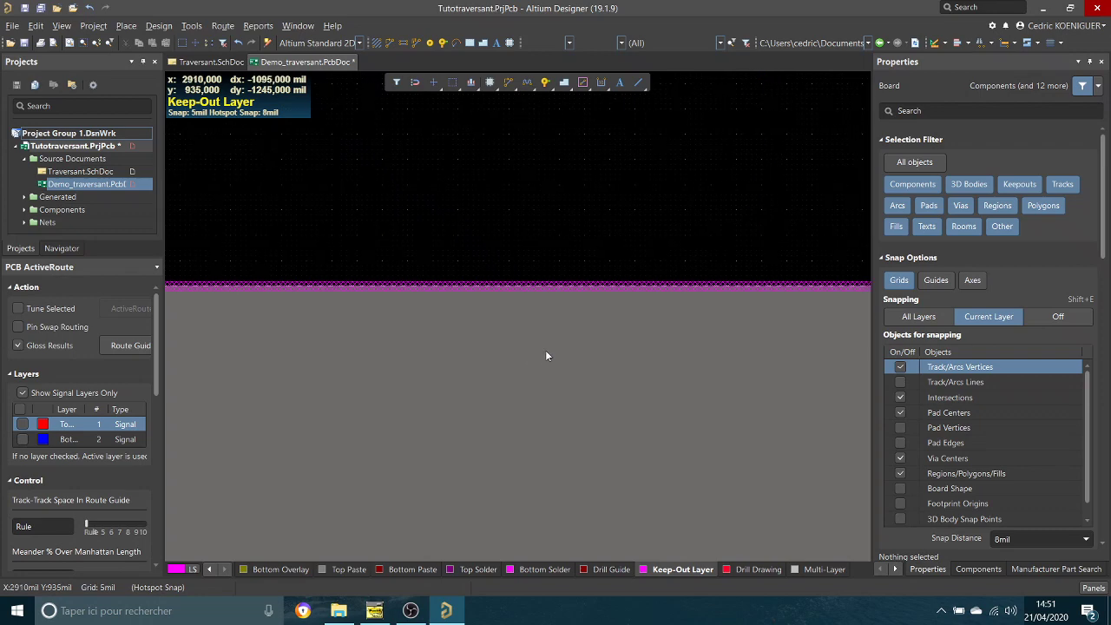
scroll(545, 350, "left", 5, "shift")
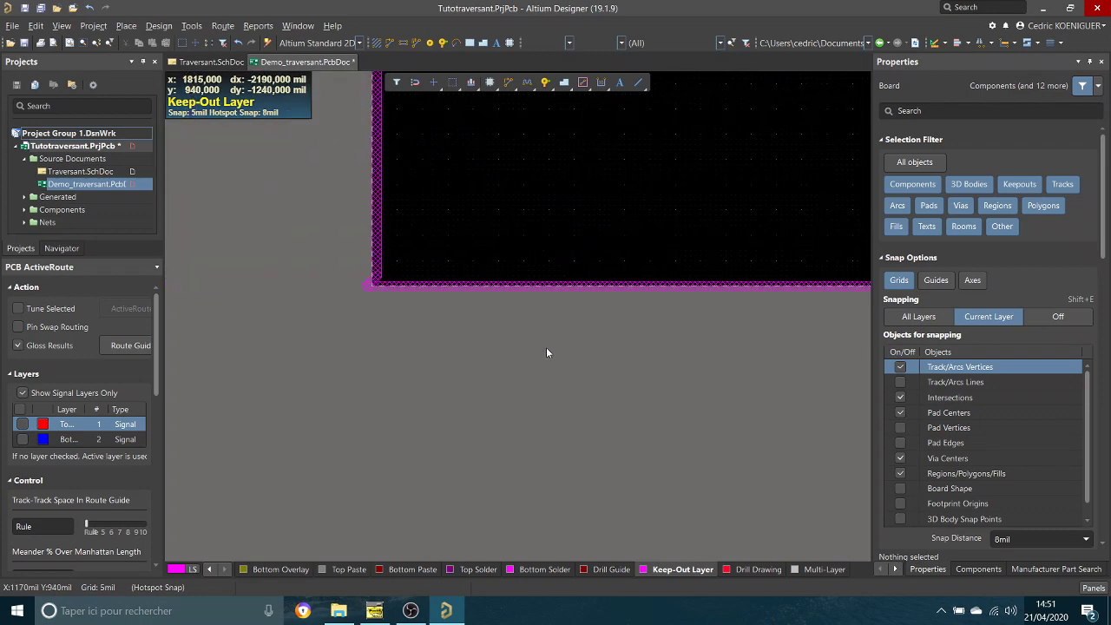
left_click(375, 284)
left_click_drag(375, 284, 376, 283)
scroll(453, 336, "down", 3, "ctrl")
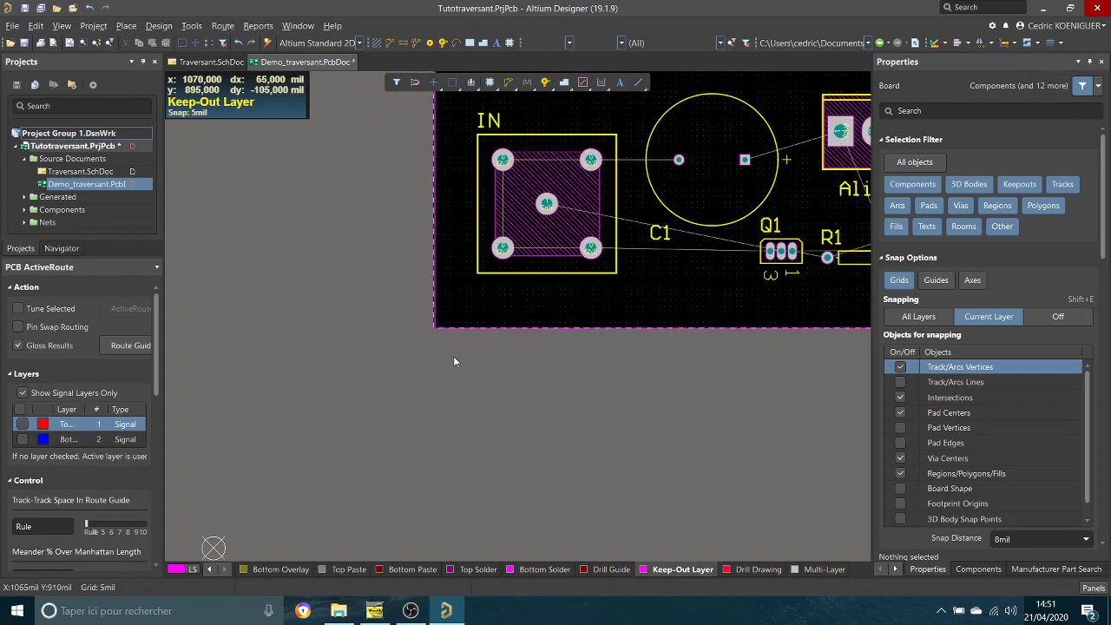
scroll(503, 359, "down", 2, "ctrl")
scroll(583, 361, "right", 4, "shift")
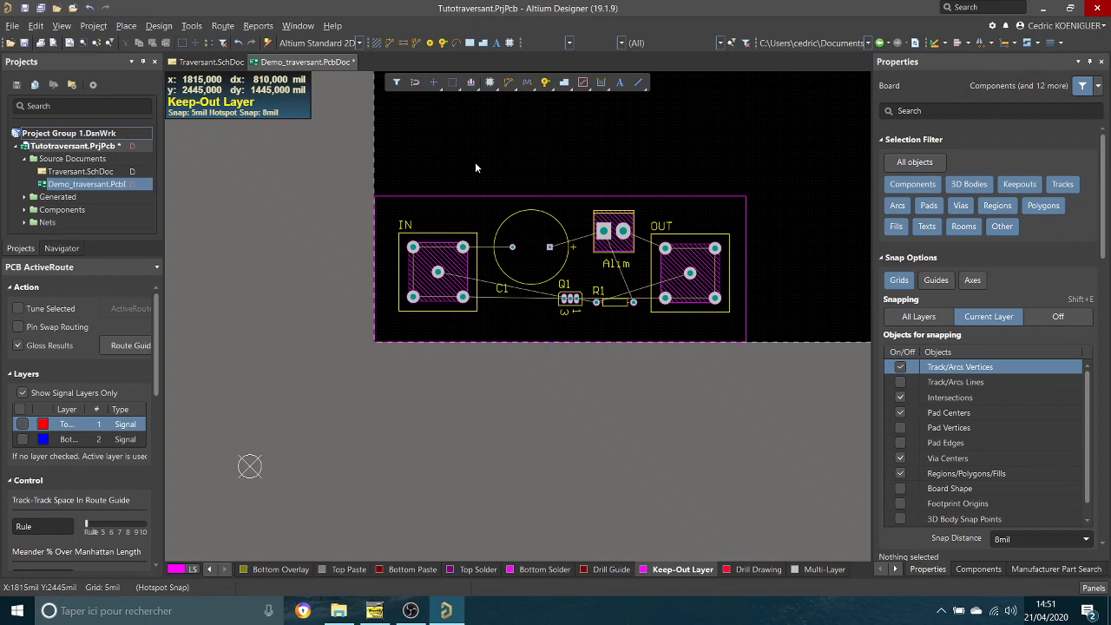
Step: Select the keepout outline together with everything inside it and define the board shape from the selected objects
key("p")
key("f")
left_click(342, 170)
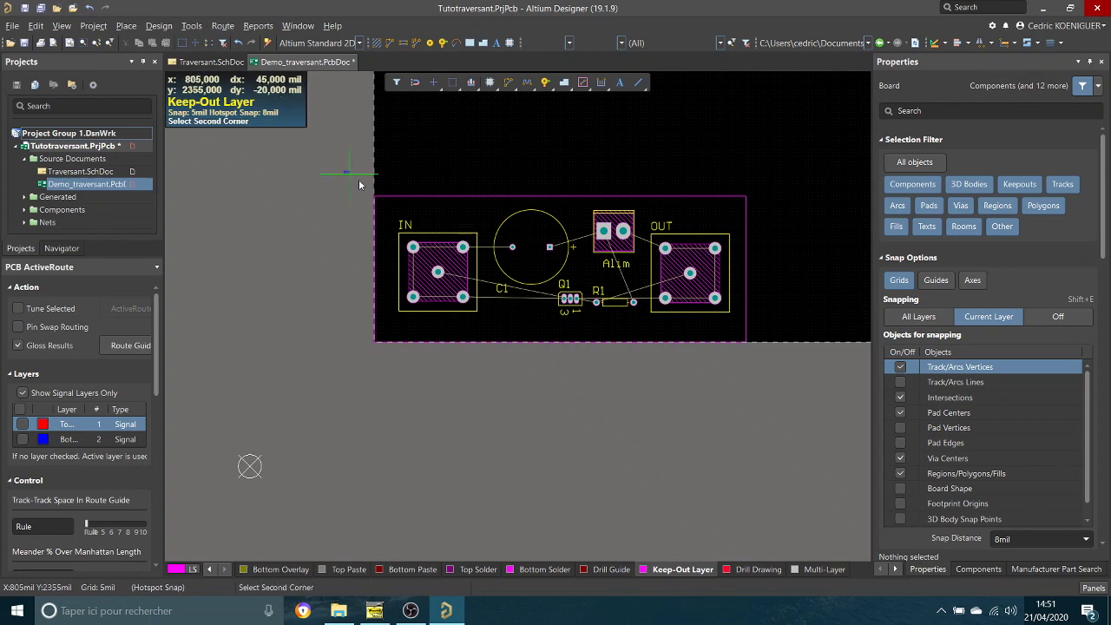
left_click(775, 381)
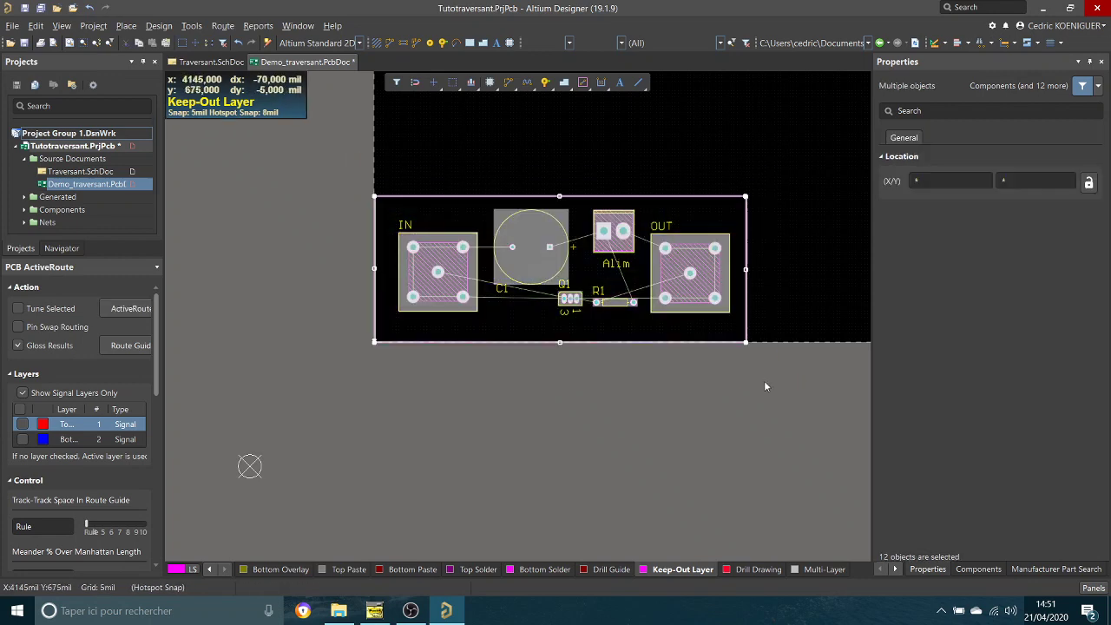
left_click(173, 28)
mouse_move(192, 122)
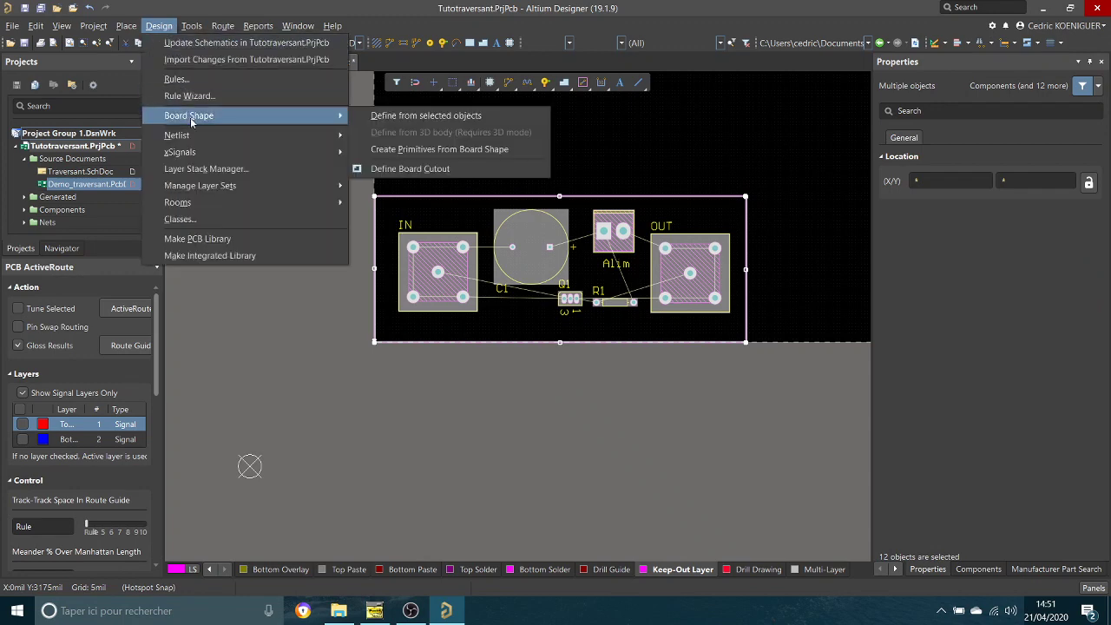
left_click(451, 118)
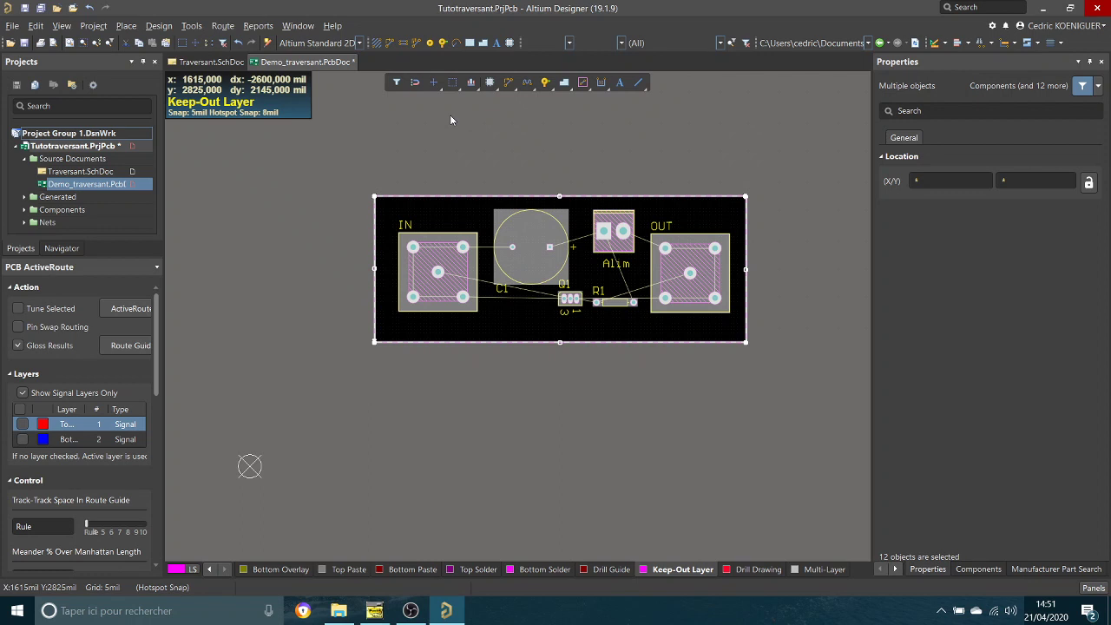
left_click(579, 379)
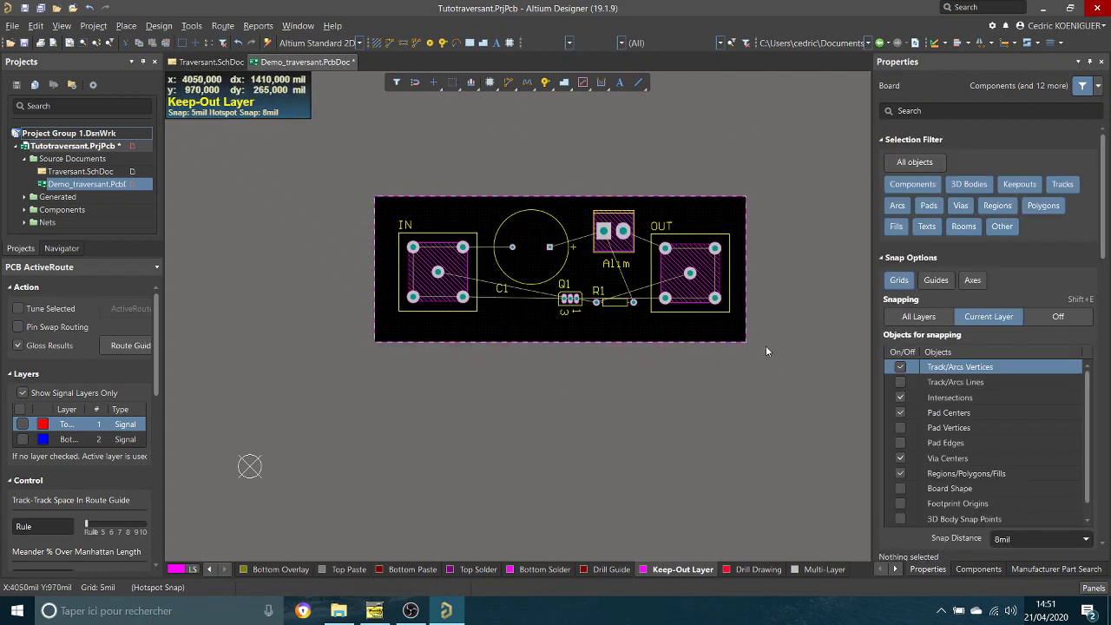
Step: Add mechanical layer number 2 in the View Configuration and set its layer type to Dimensions
scroll(775, 354, "up", 3)
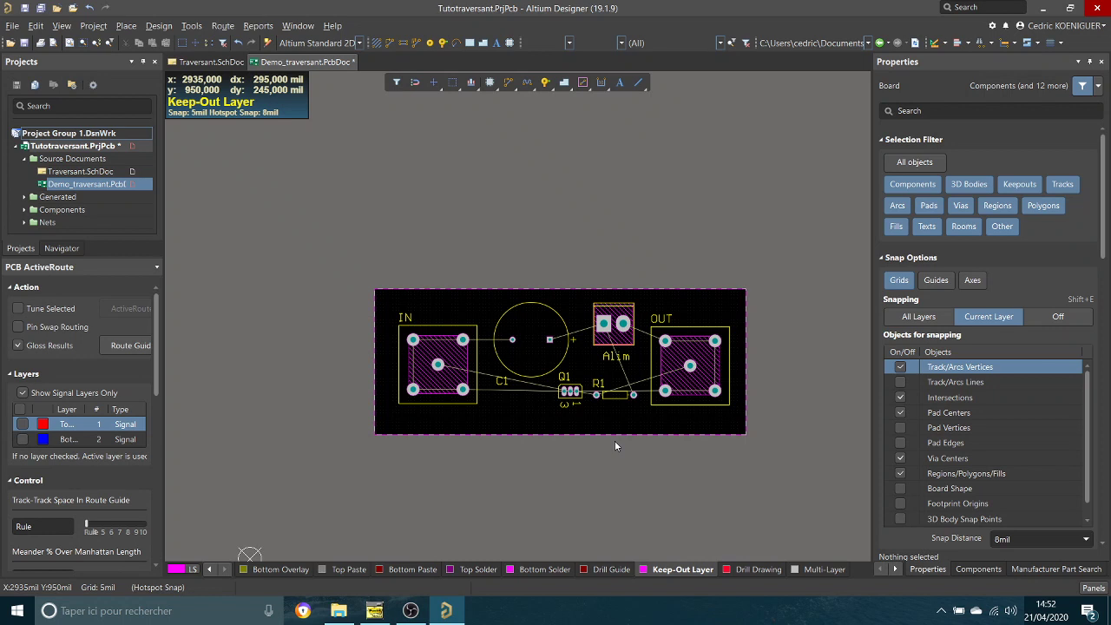
left_click(211, 569)
left_click(210, 569)
left_click(210, 569)
left_click(211, 569)
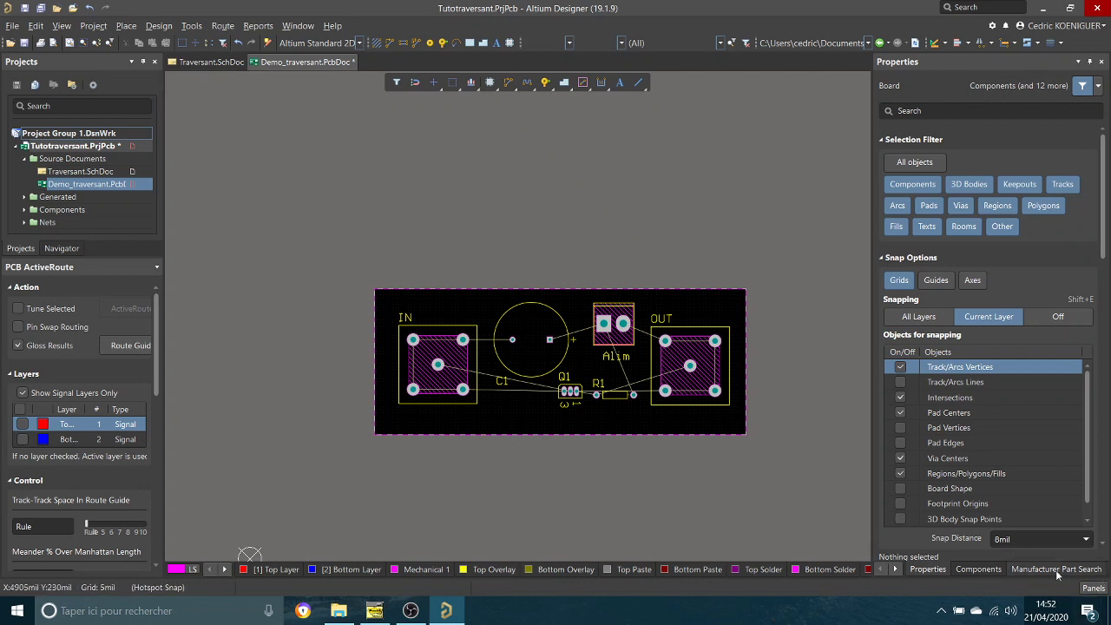
left_click(1100, 589)
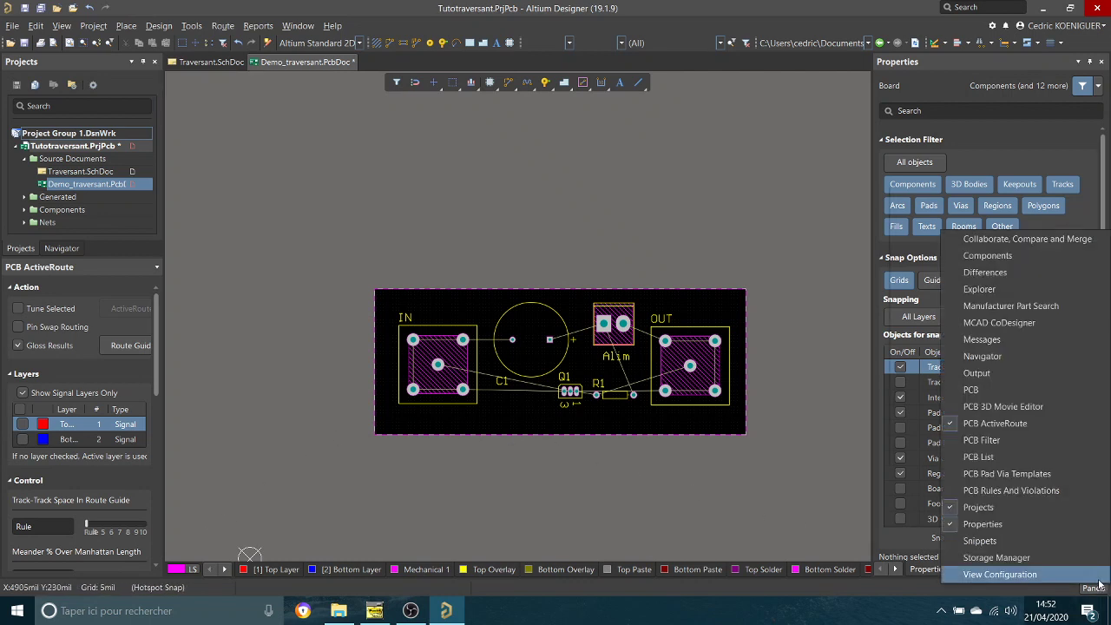
left_click(978, 574)
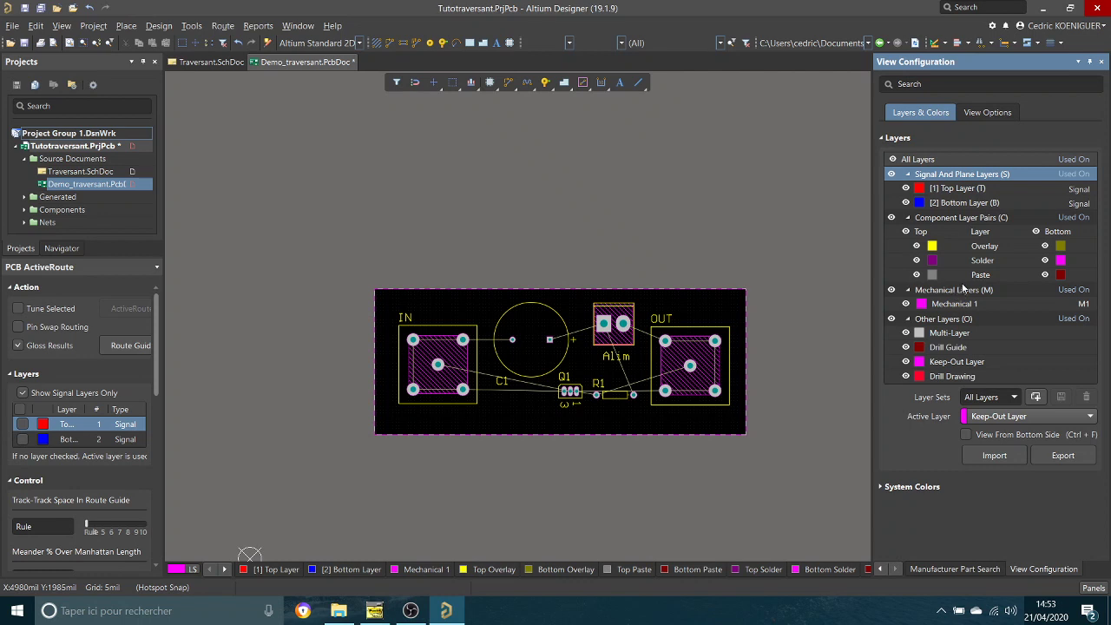
left_click(963, 292)
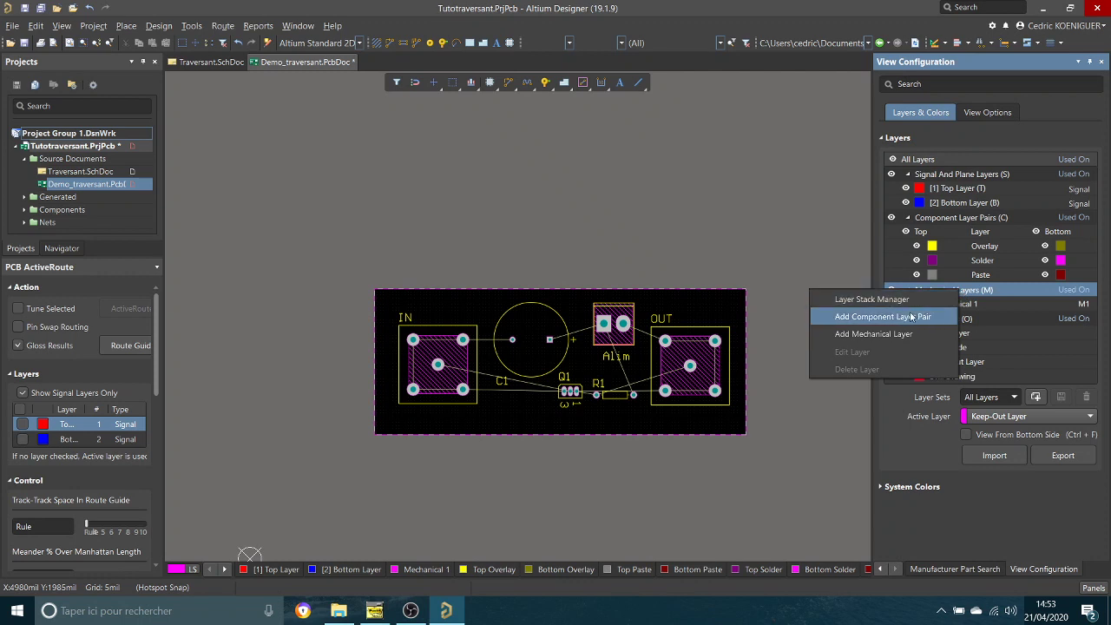
left_click(906, 339)
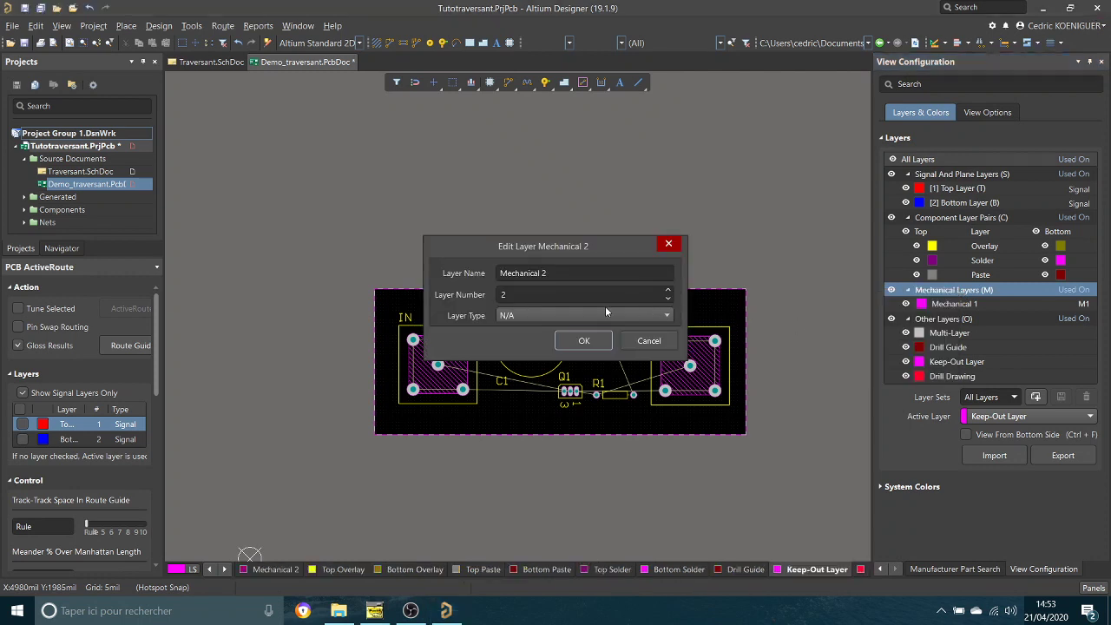
left_click(526, 315)
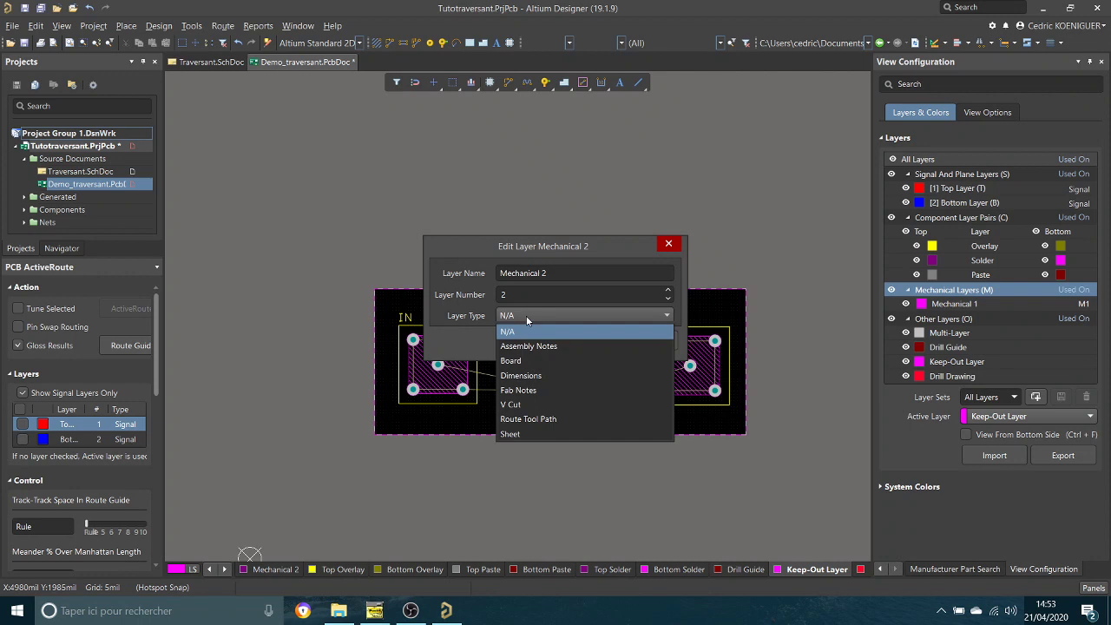
left_click(542, 375)
left_click(570, 341)
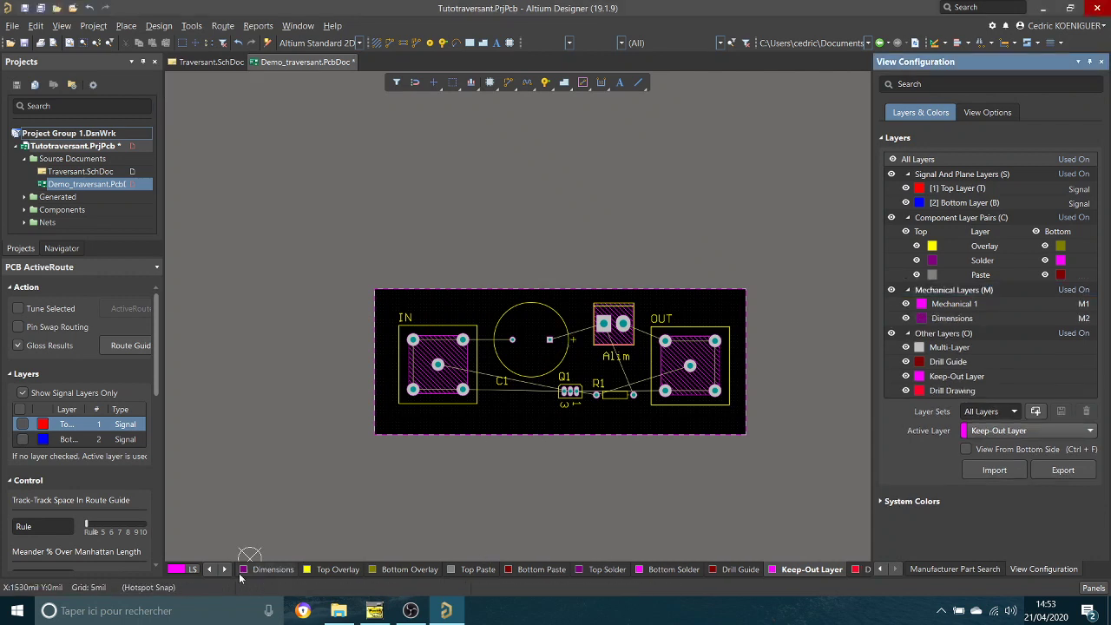
Step: Make the Dimensions layer active and place a horizontal linear dimension of the board's width above its upper edge
left_click(211, 569)
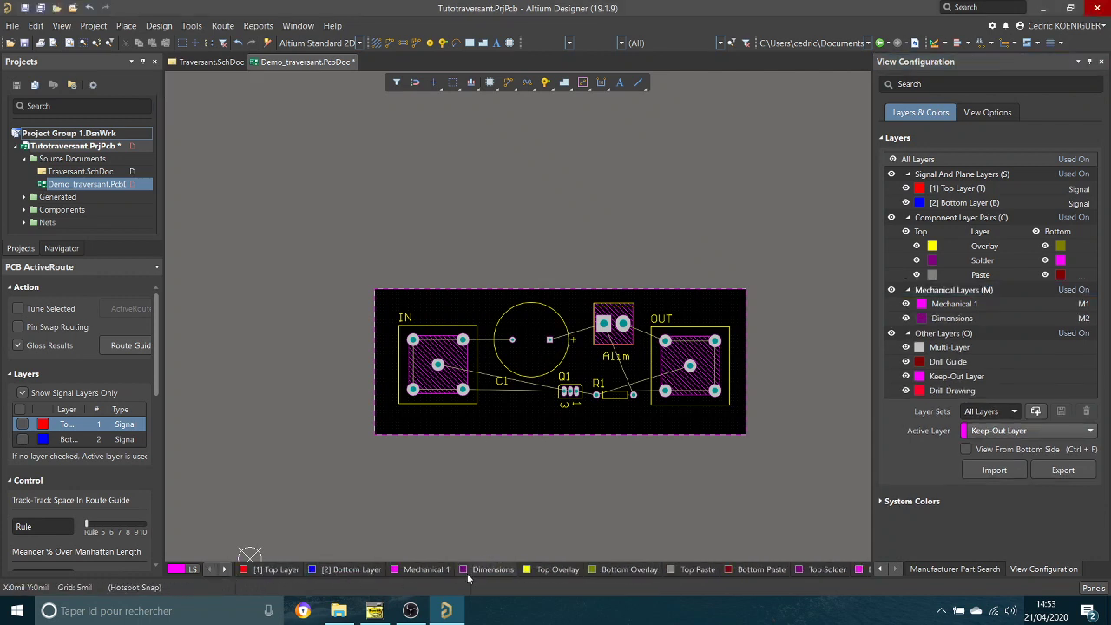
left_click(476, 569)
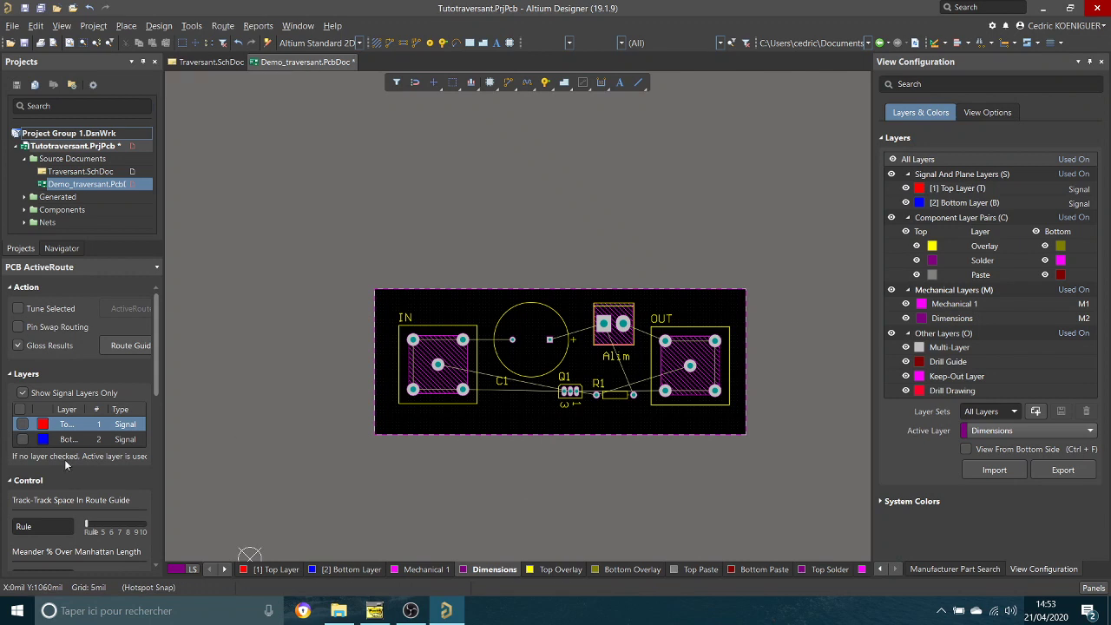
left_click(125, 26)
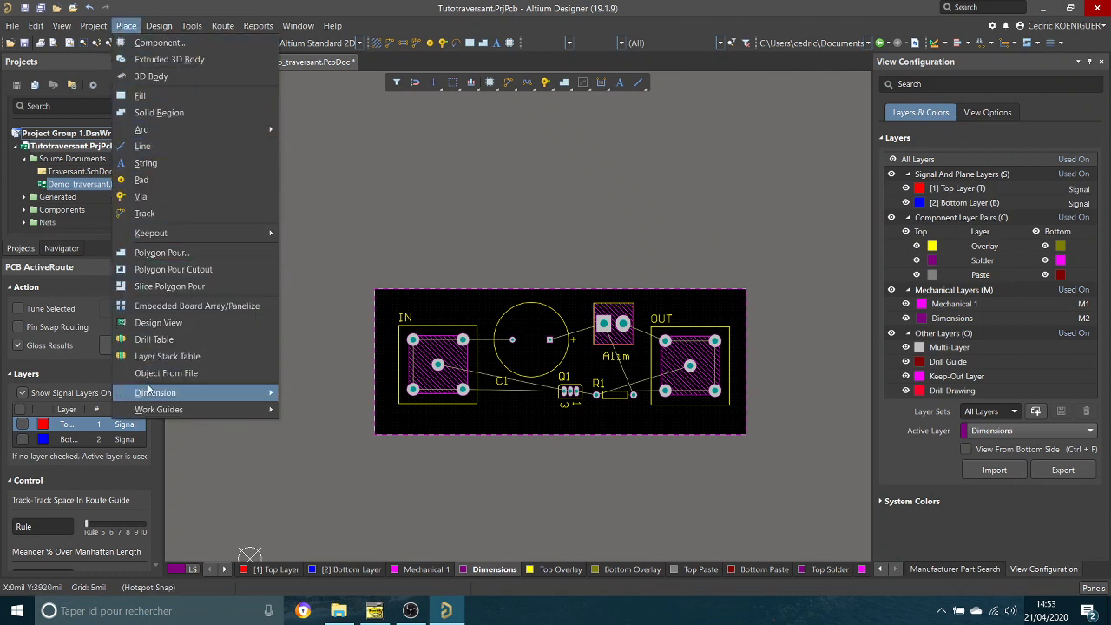
mouse_move(151, 392)
left_click(299, 392)
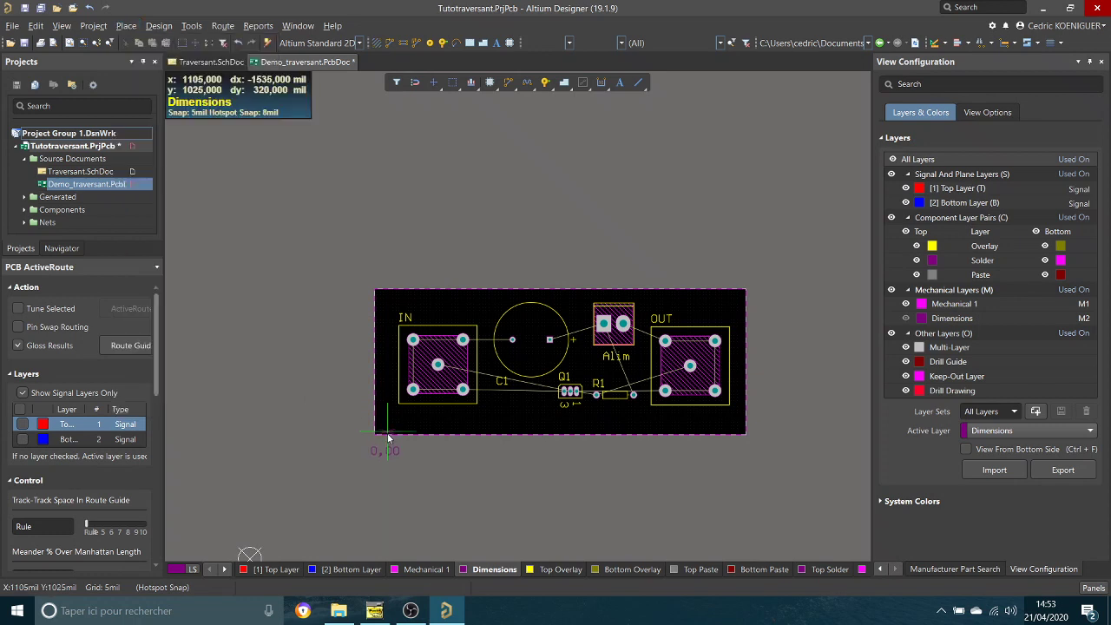
left_click(388, 436)
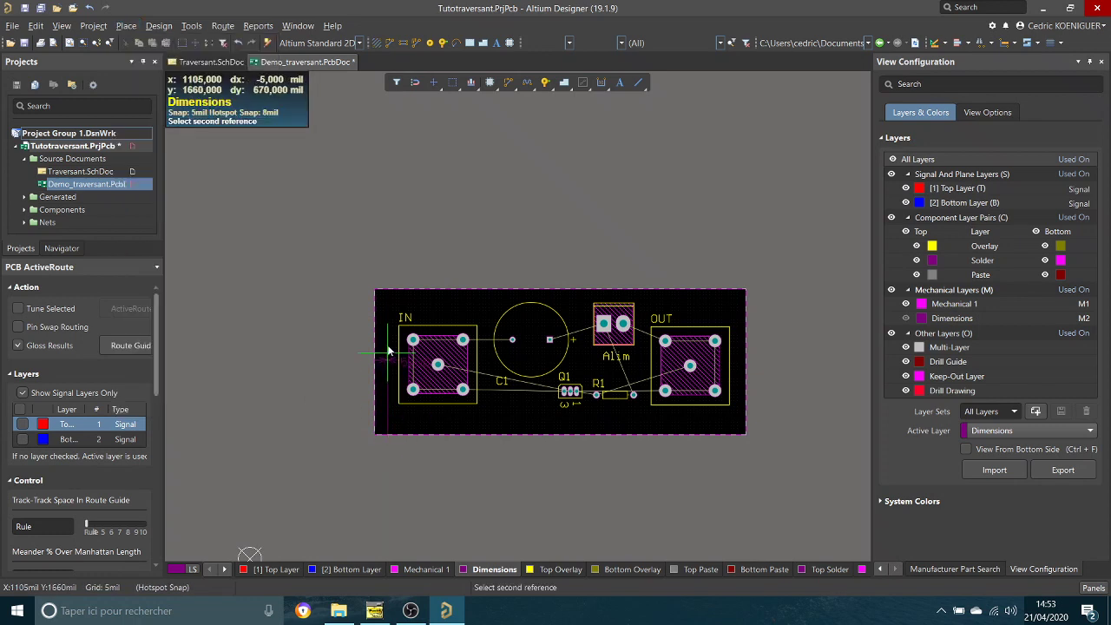
right_click(374, 301)
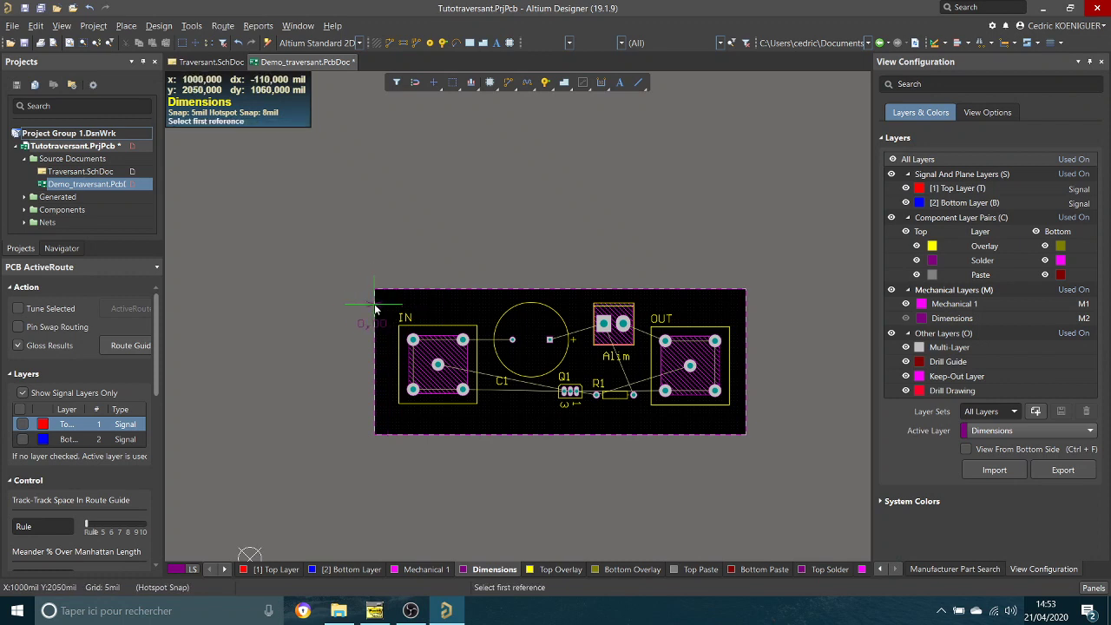
left_click(374, 303)
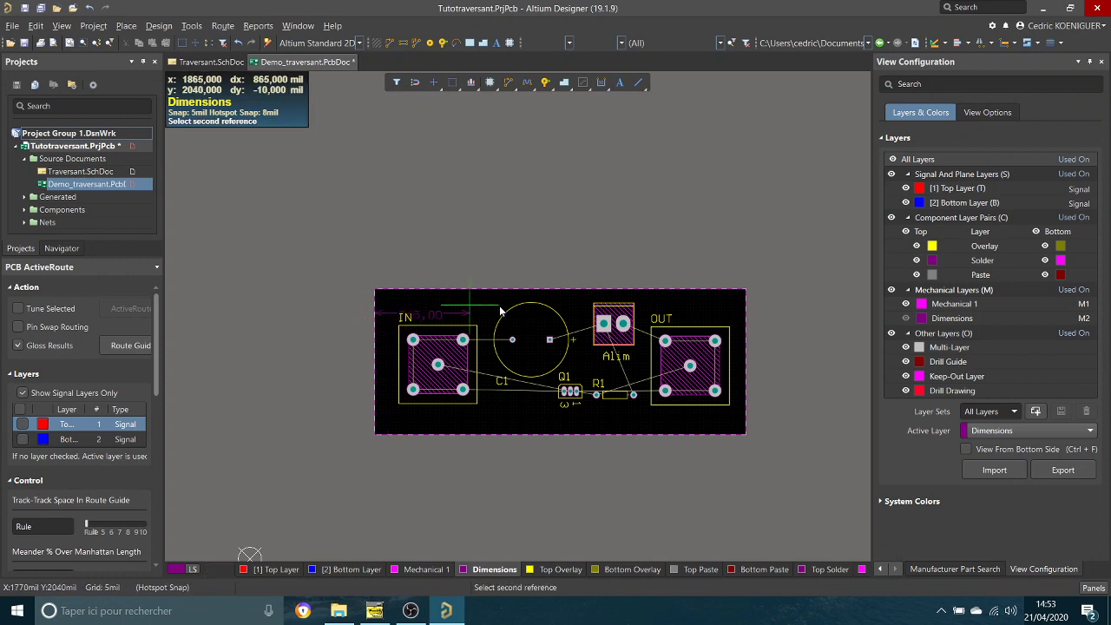
left_click(746, 317)
left_click(732, 235)
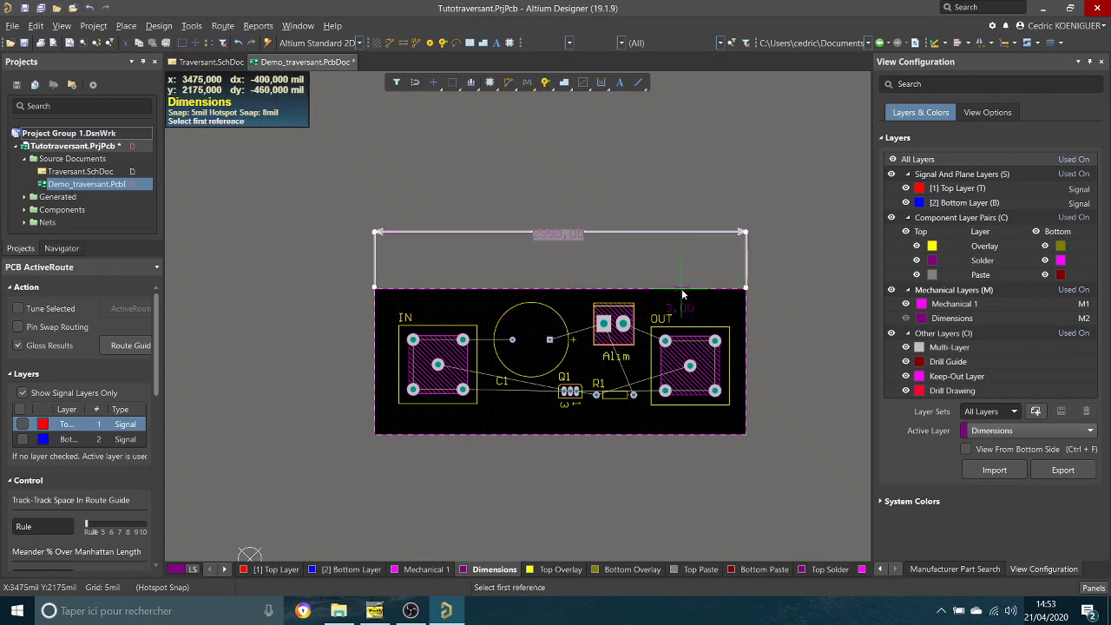
Step: Place a vertical linear dimension of the board's height beside its right edge
scroll(681, 288, "up", 3, "ctrl")
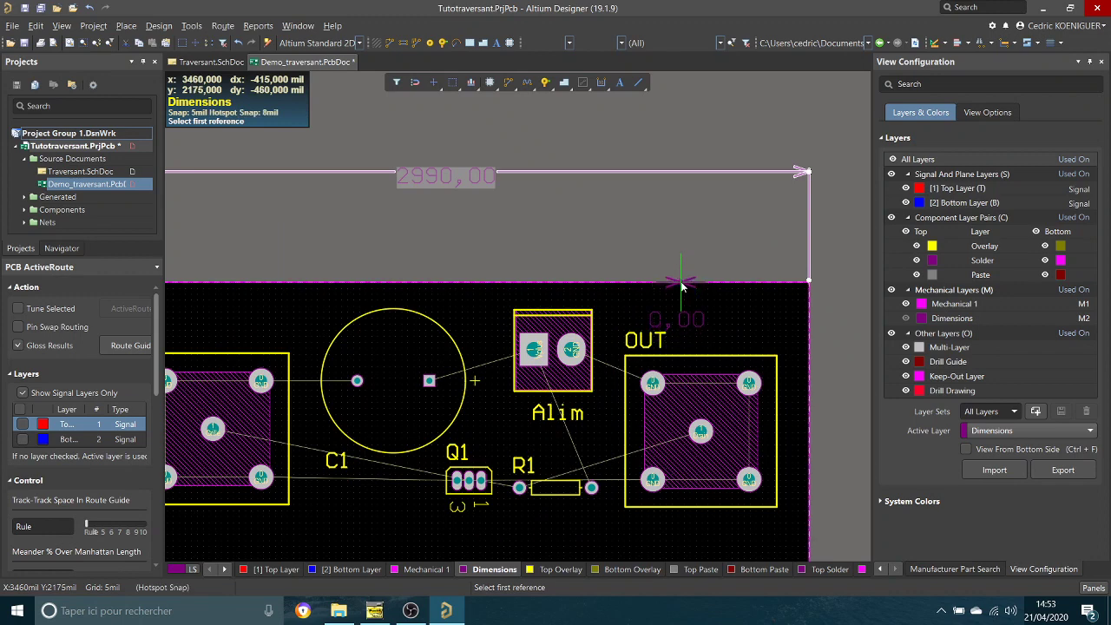
left_click(681, 283)
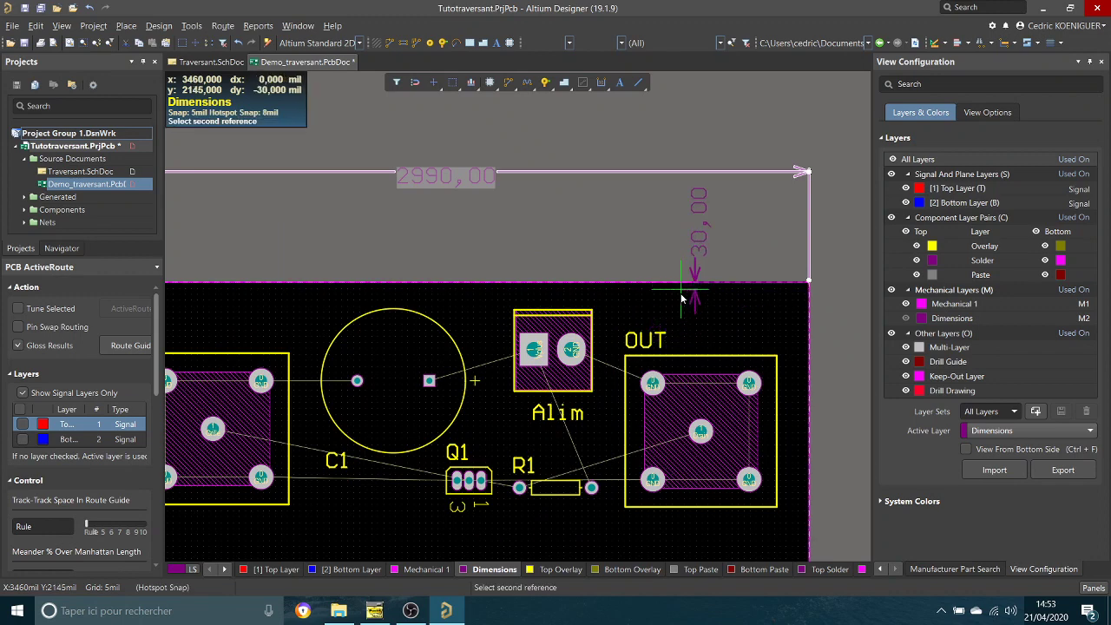
scroll(670, 406, "down", 3)
left_click(670, 427)
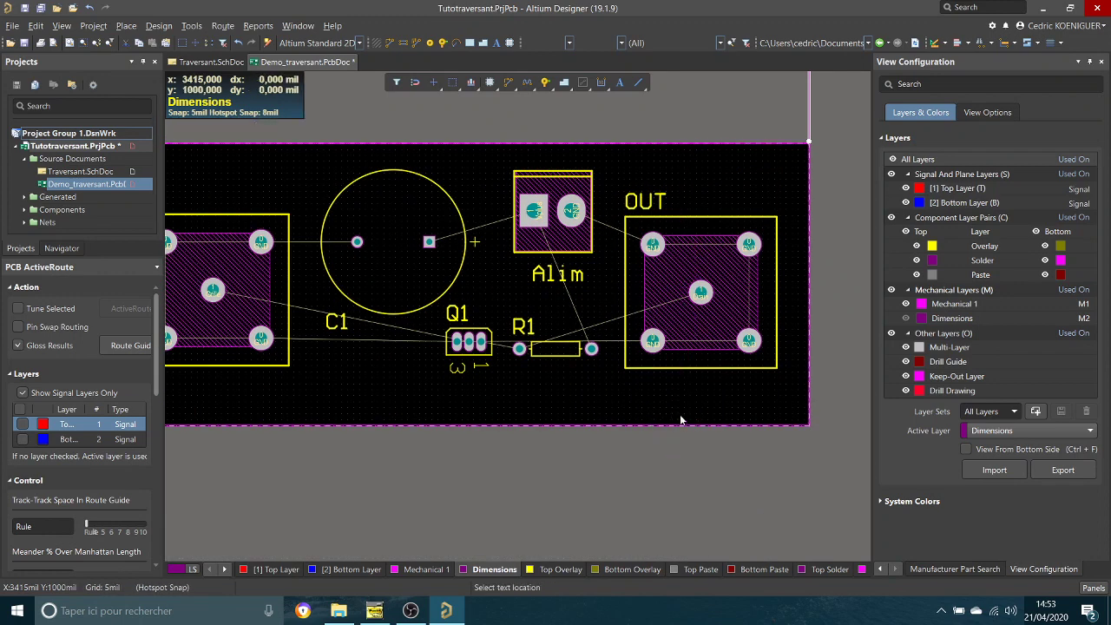
left_click(844, 412)
Step: Try shifting the keepout outline's right edge outward by about 10 mil, and undo the move
scroll(830, 415, "down", 2, "ctrl")
scroll(827, 418, "down", 1, "ctrl")
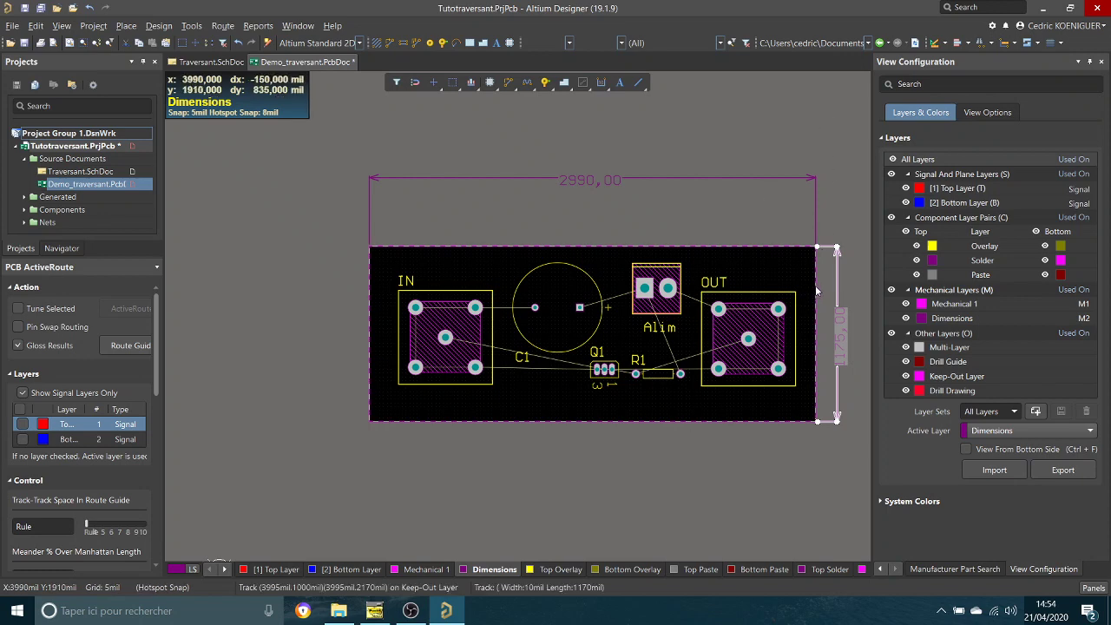
left_click_drag(835, 293, 817, 279)
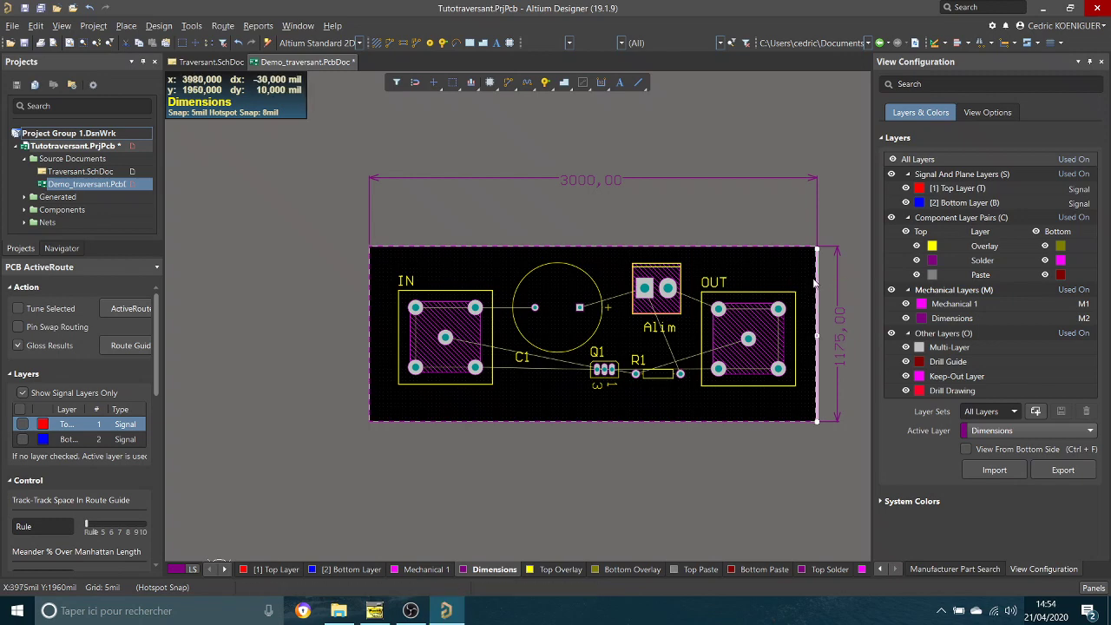
key("ctrl+z")
left_click(764, 207)
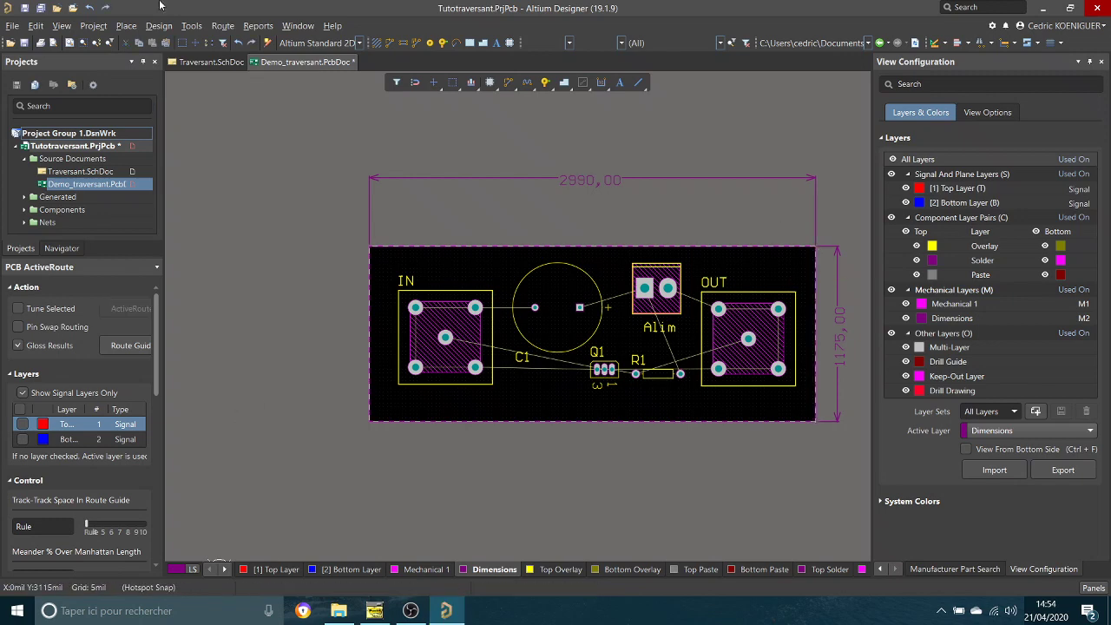
Step: Place four pads on the board, one just inside each corner of the outline
scroll(561, 515, "right", 2, "shift")
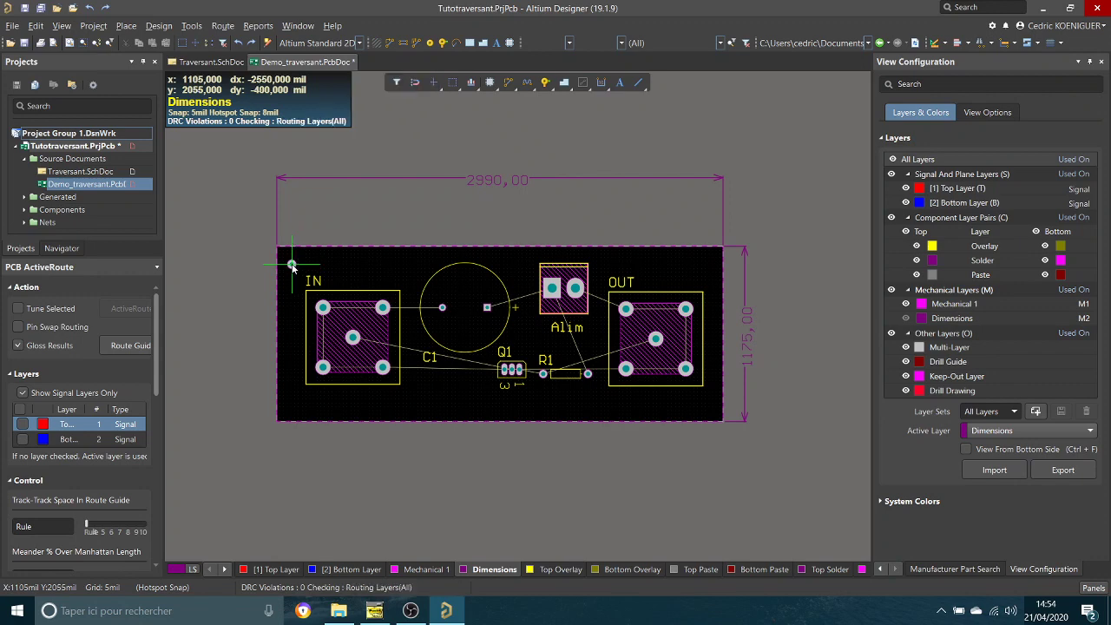
left_click(294, 262)
left_click(708, 261)
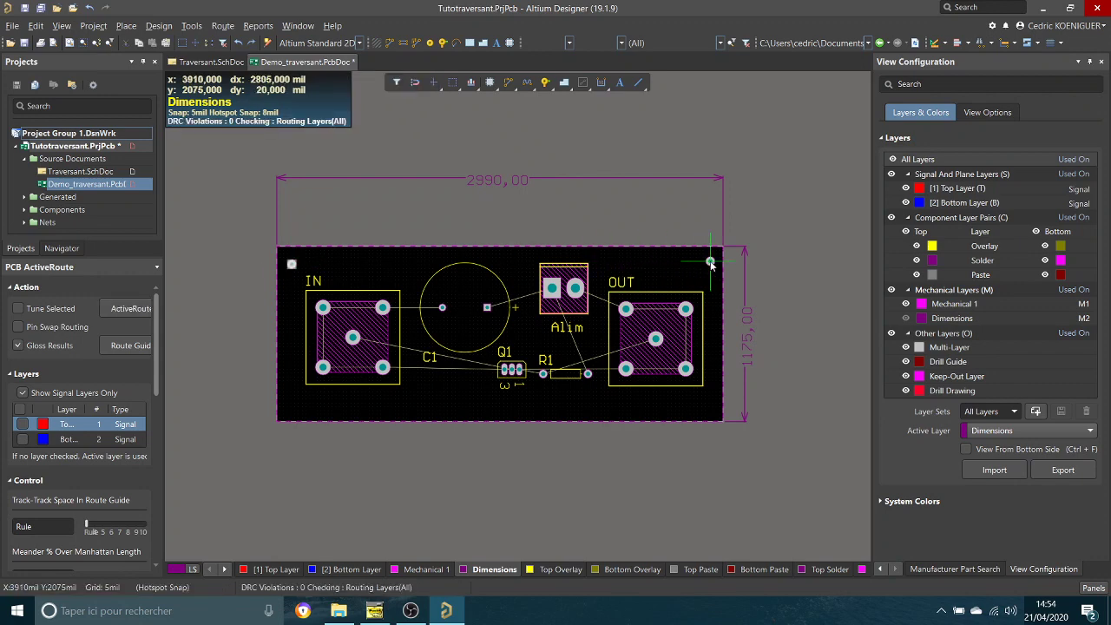
left_click(709, 407)
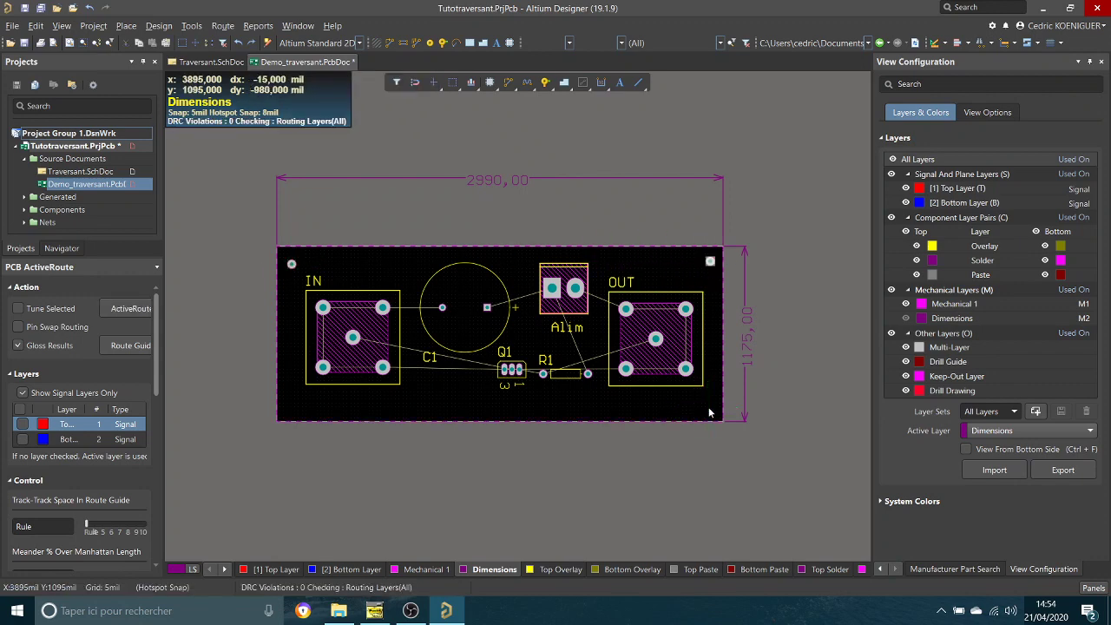
left_click(291, 408)
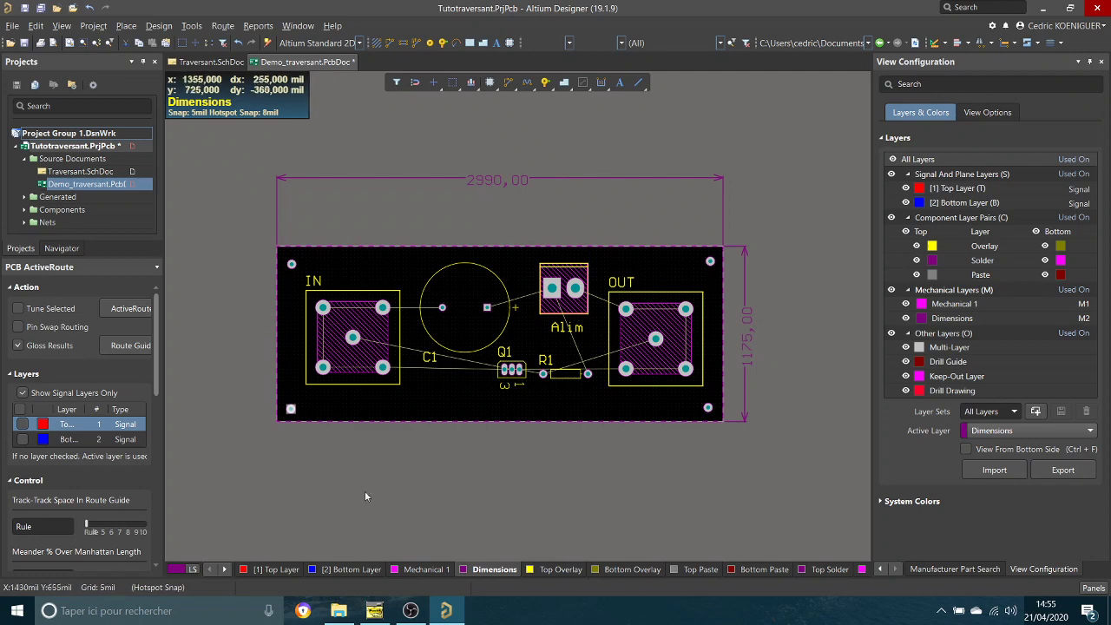
Step: Make the Top Overlay layer active and place a text string near the board's lower edge, below the IN connector
left_click(556, 569)
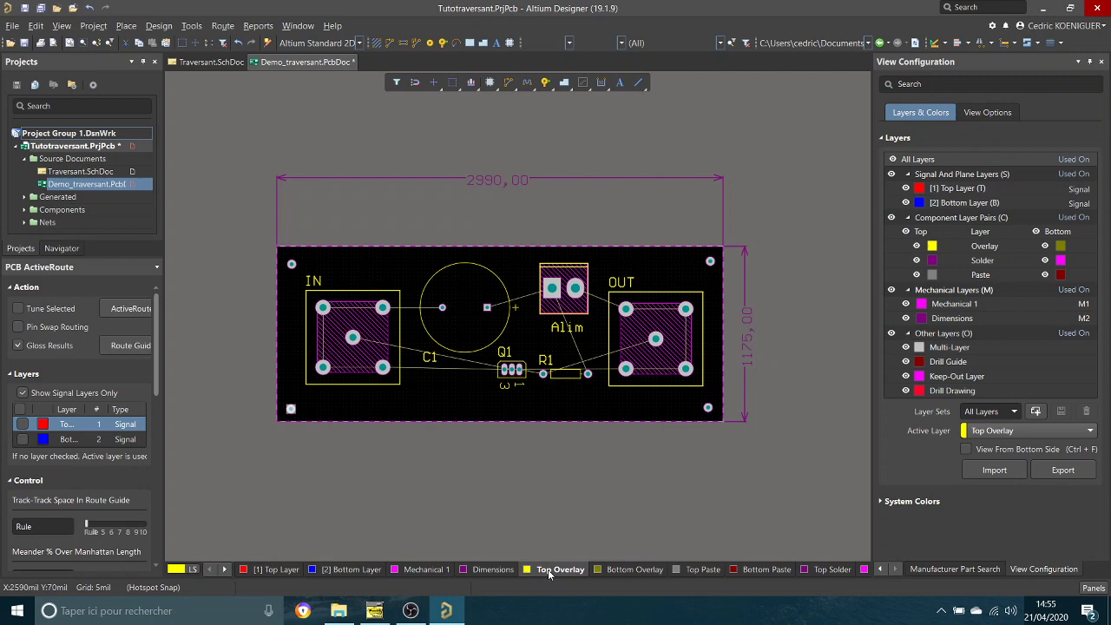
left_click(547, 570)
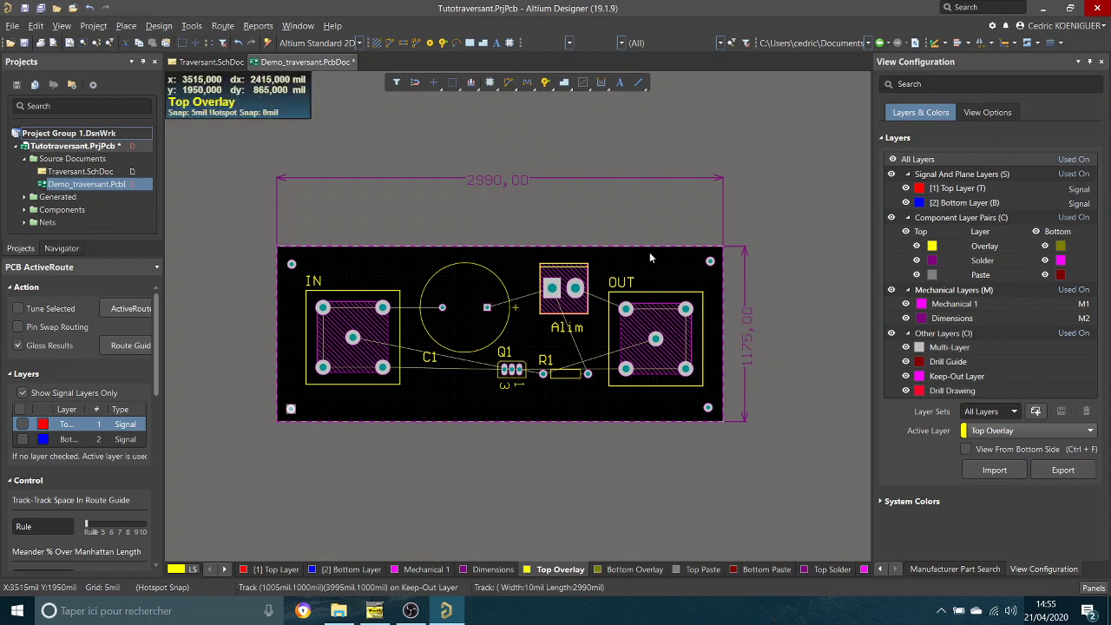
left_click(127, 26)
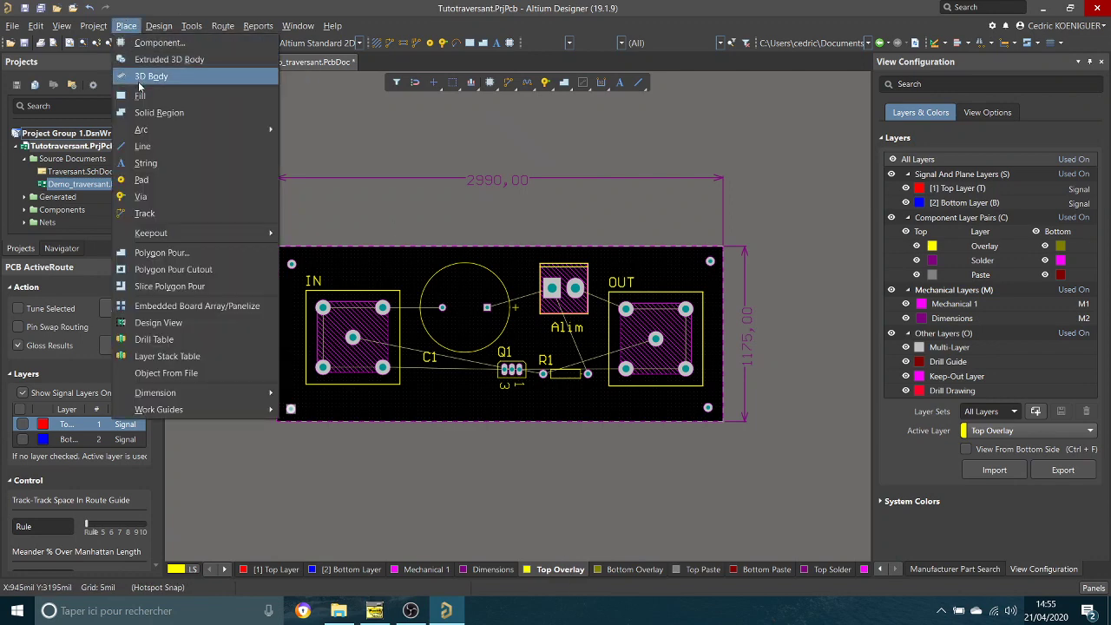
left_click(160, 166)
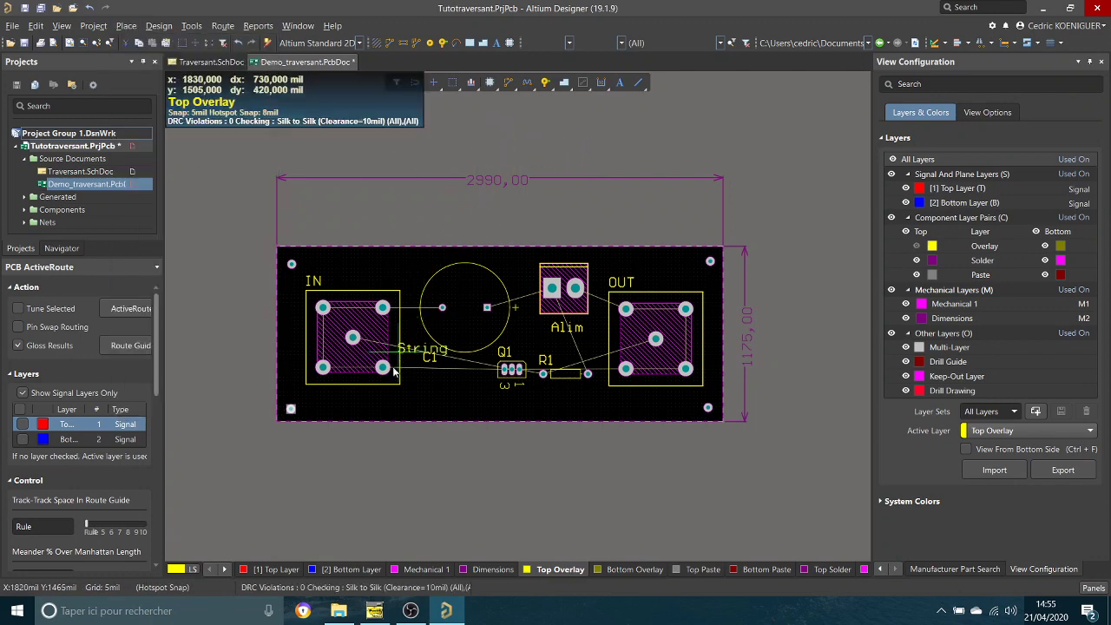
left_click(354, 414)
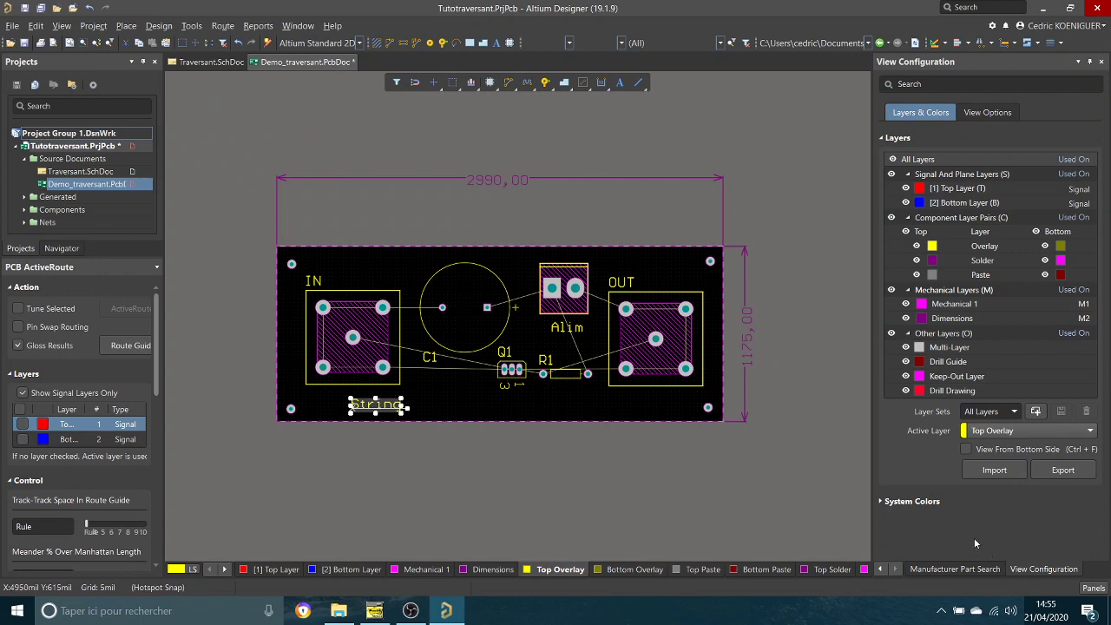
Step: Change the placed string's text to "Demo traversant v1.0"
left_click(880, 570)
left_click(880, 570)
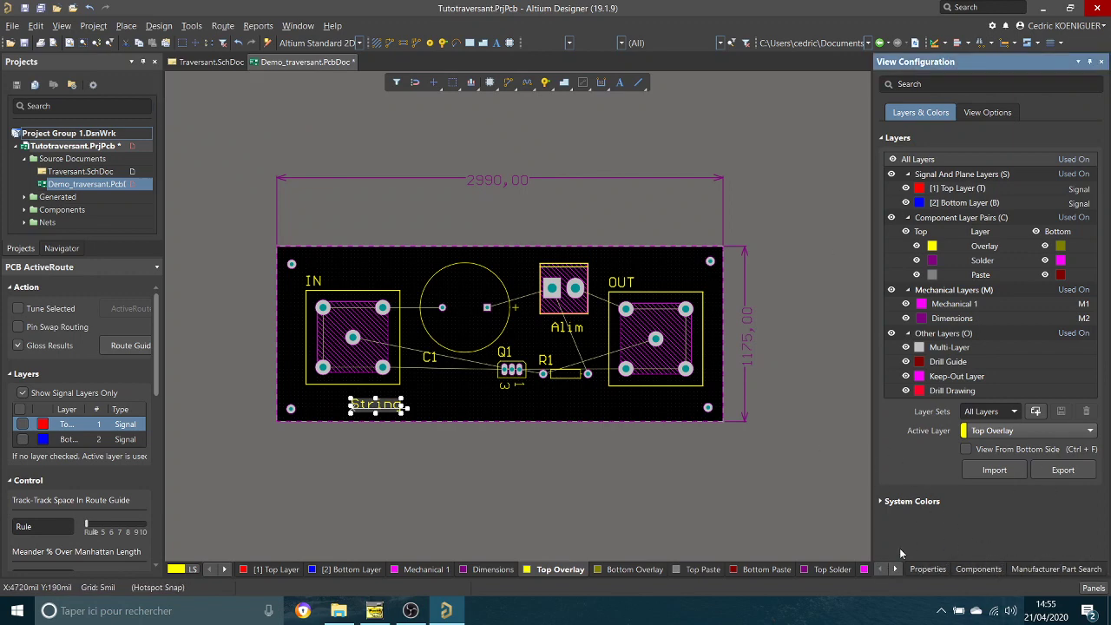
left_click(927, 568)
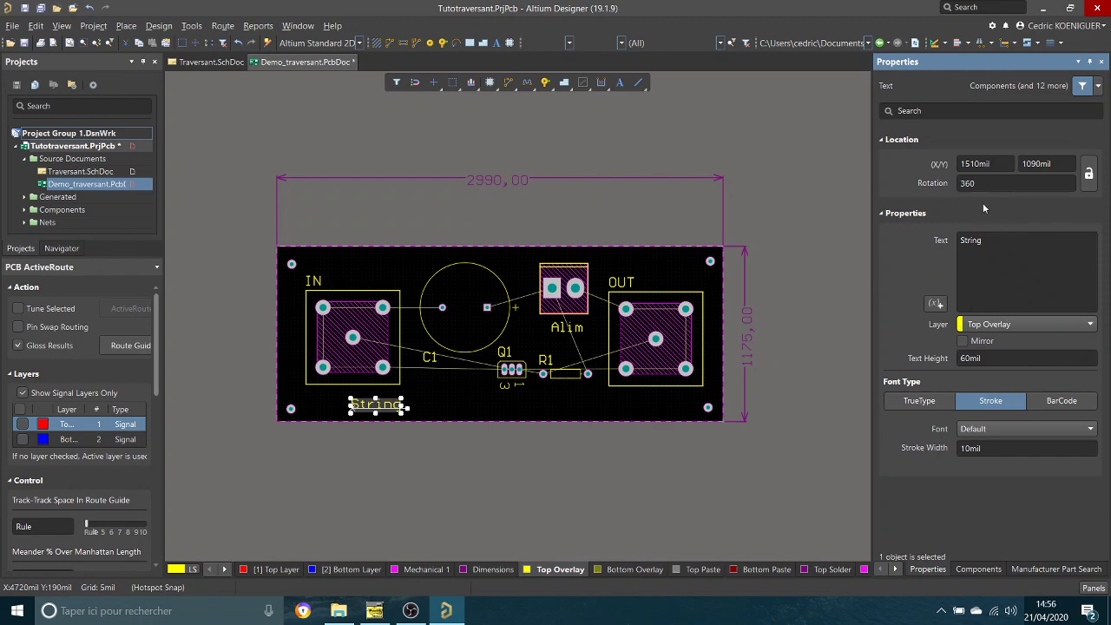
double_click(1002, 242)
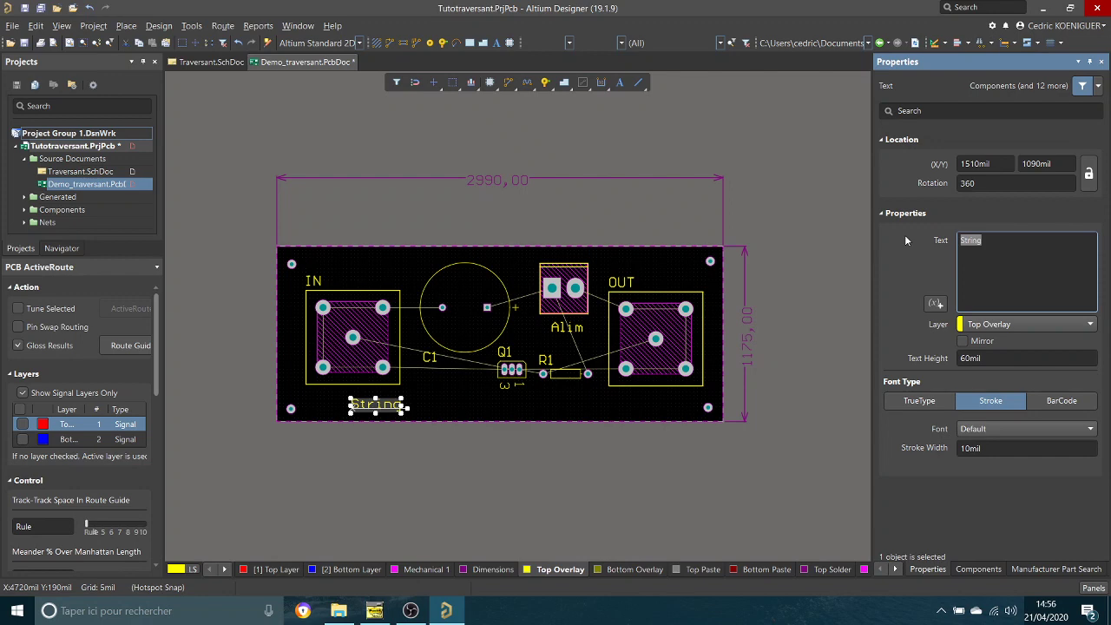
type("Demo traversant v1.0")
key("Return")
left_click(679, 459)
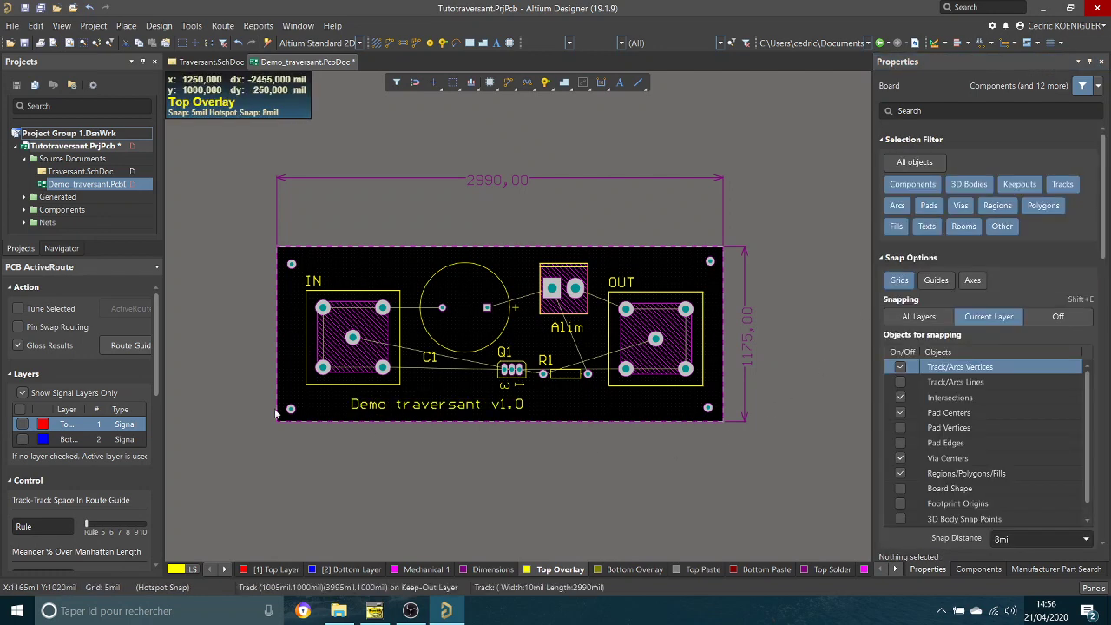
Step: Move the overlay title text right along the board's lower edge, between the IN and OUT connectors
left_click(419, 405)
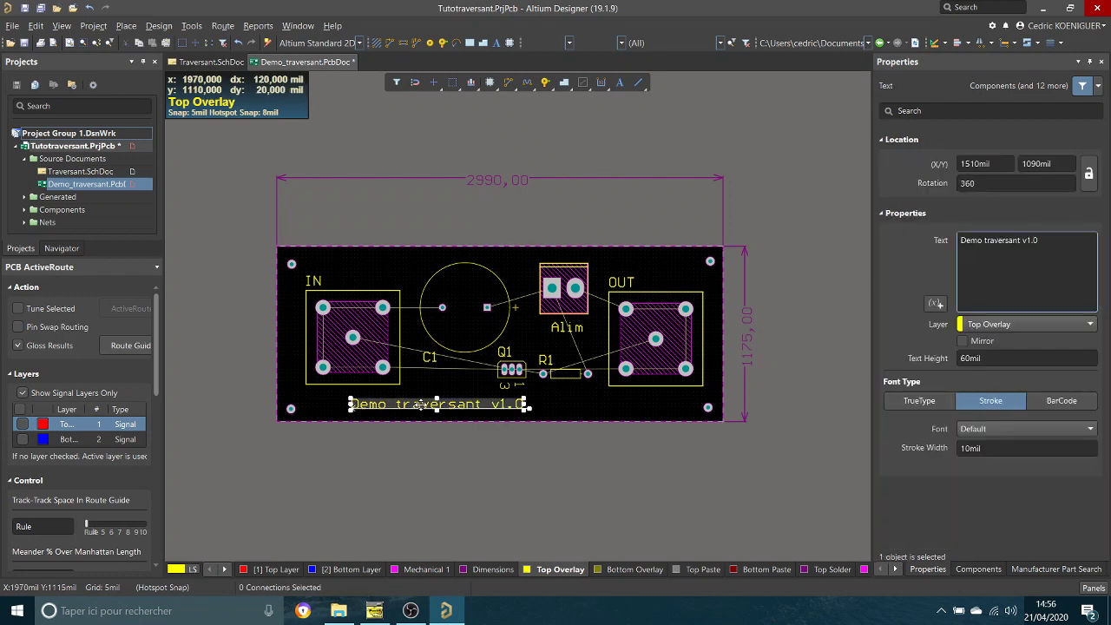
left_click_drag(419, 405, 391, 407)
left_click(402, 472)
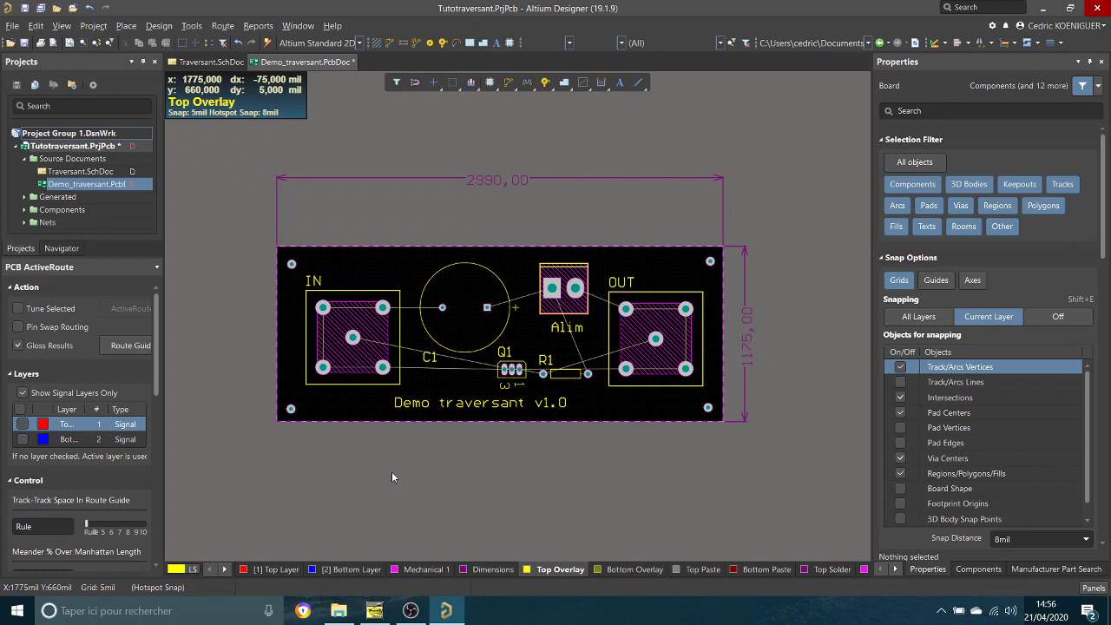
left_click(370, 309)
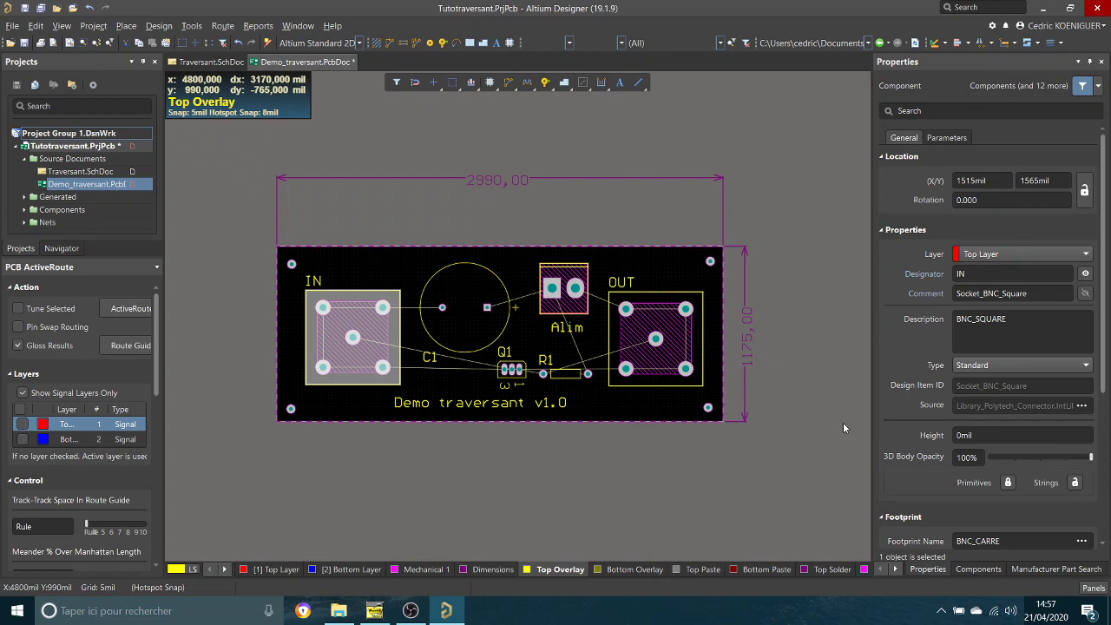
left_click(721, 477)
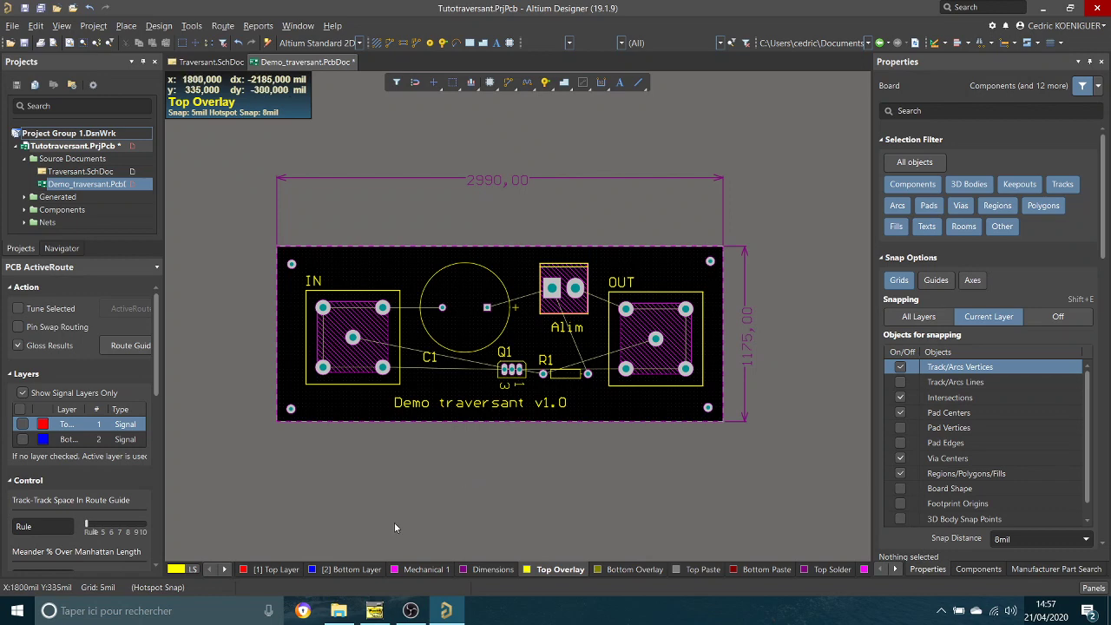
Step: Make the Bottom Layer active and interactively route the Grille net from IN's centre pad to Q1's middle pad
left_click(356, 570)
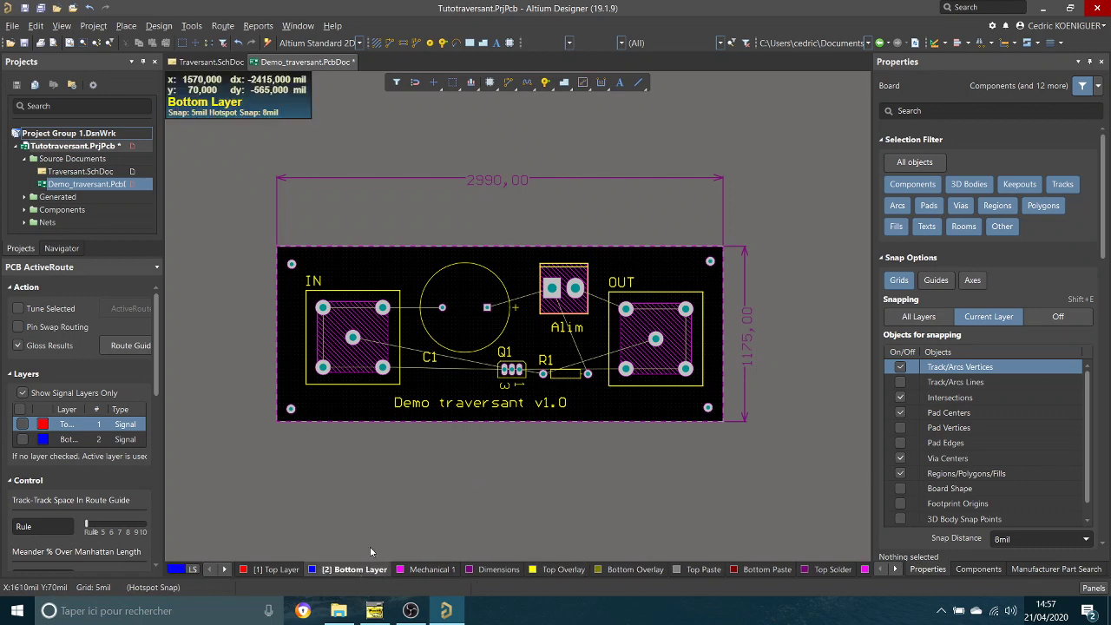
scroll(355, 349, "up", 1, "ctrl")
scroll(355, 349, "up", 1, "ctrl")
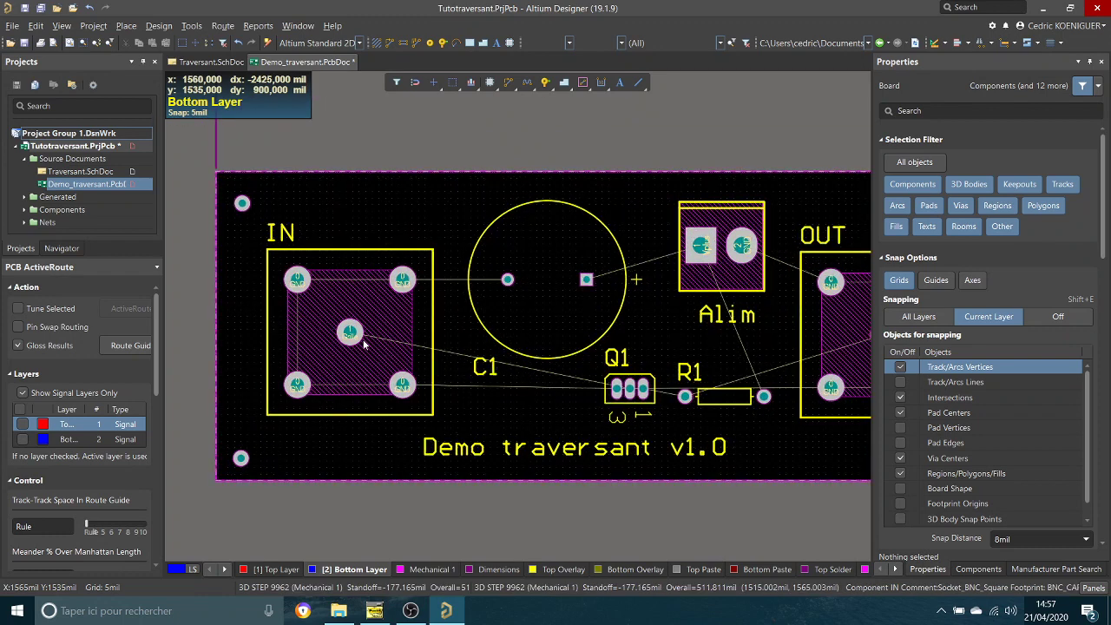
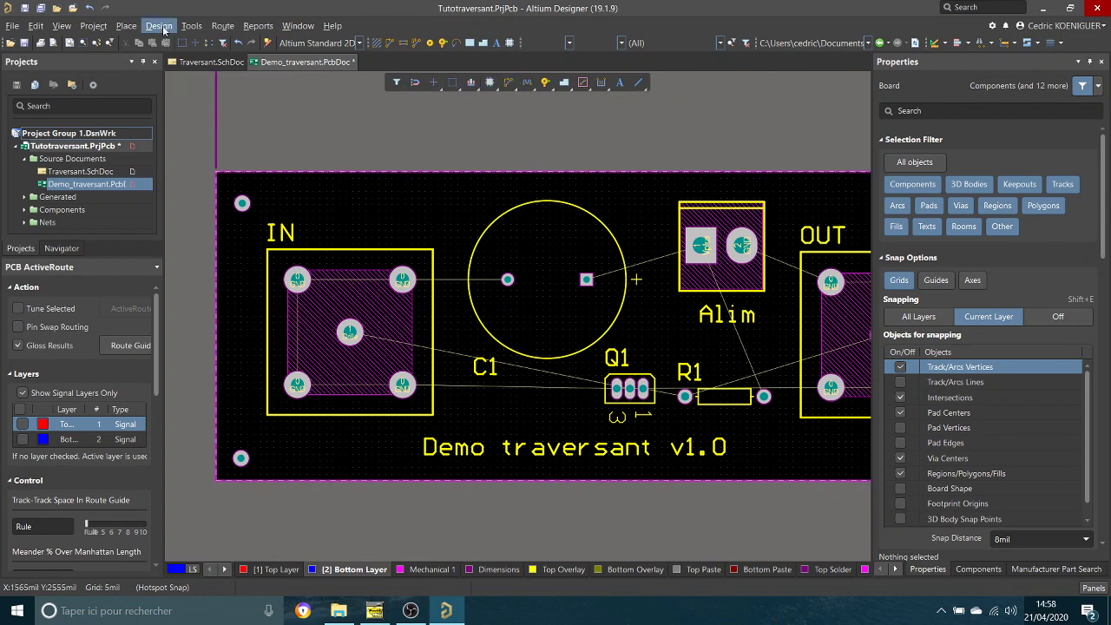
left_click(125, 26)
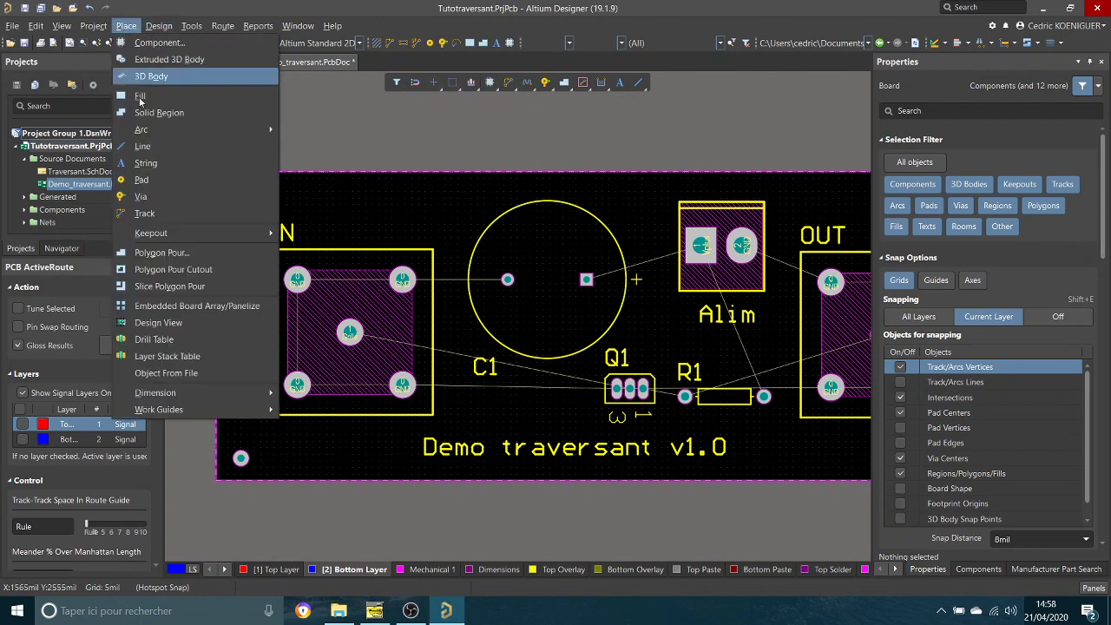
left_click(512, 85)
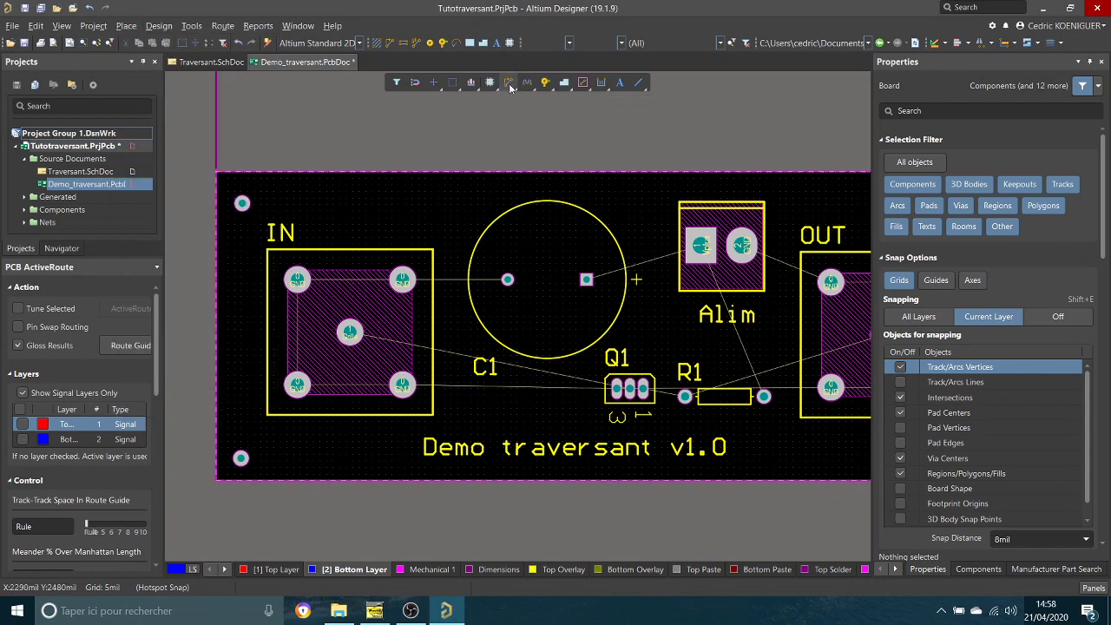
left_click(349, 332)
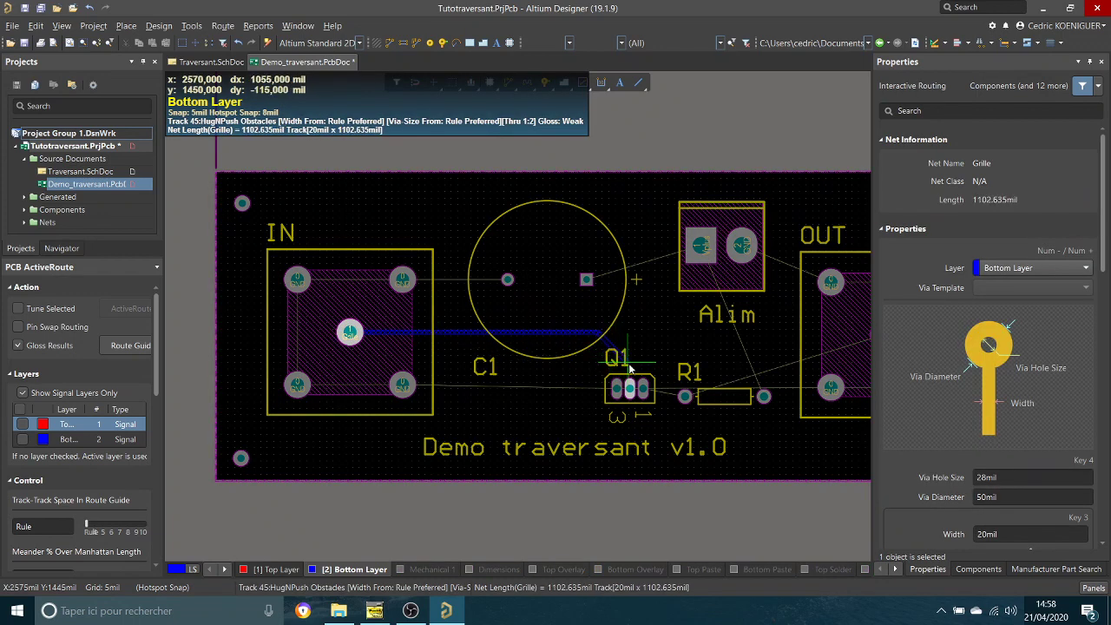
left_click(630, 364)
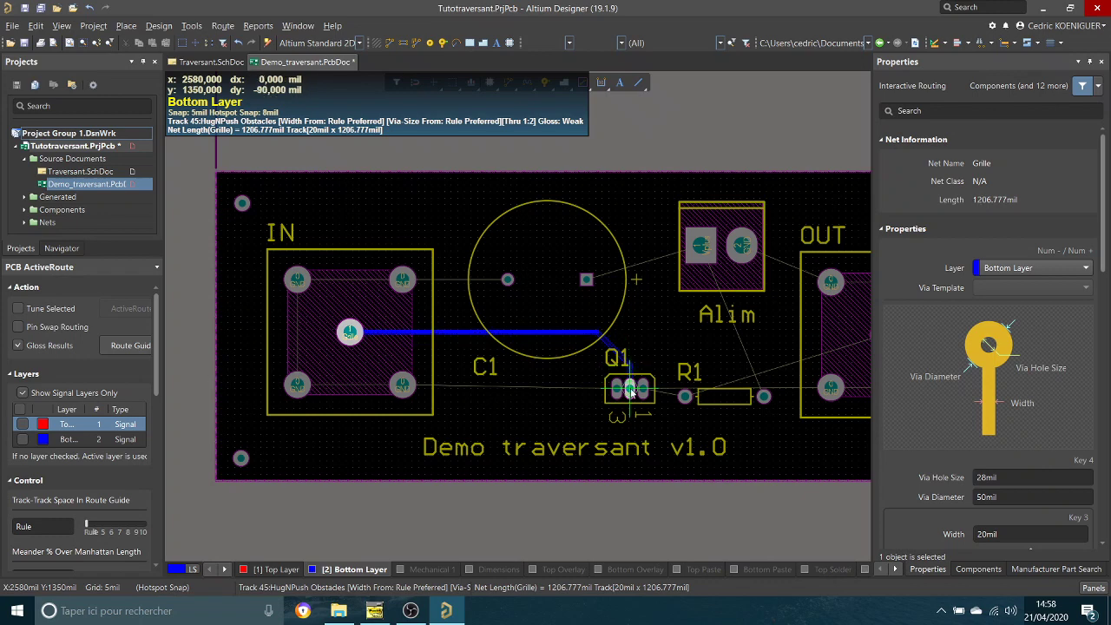
left_click(630, 391)
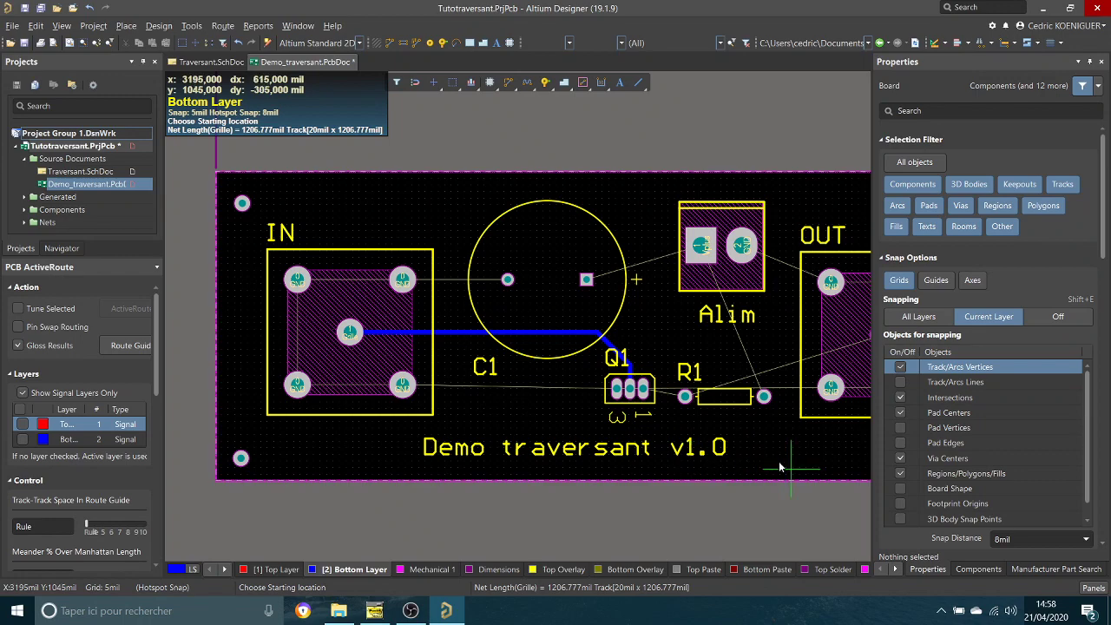
Step: Route the Drain net from Q1's pad 1 to R1's left pad, and on beneath R1 to OUT's centre pad
scroll(759, 363, "up", 3, "ctrl")
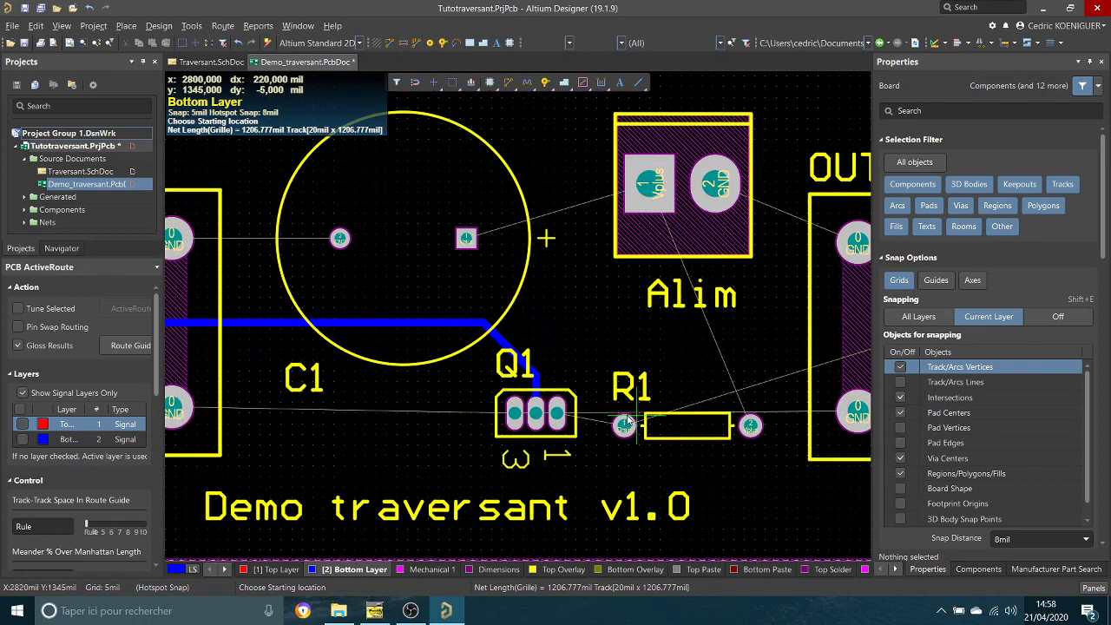
left_click(559, 416)
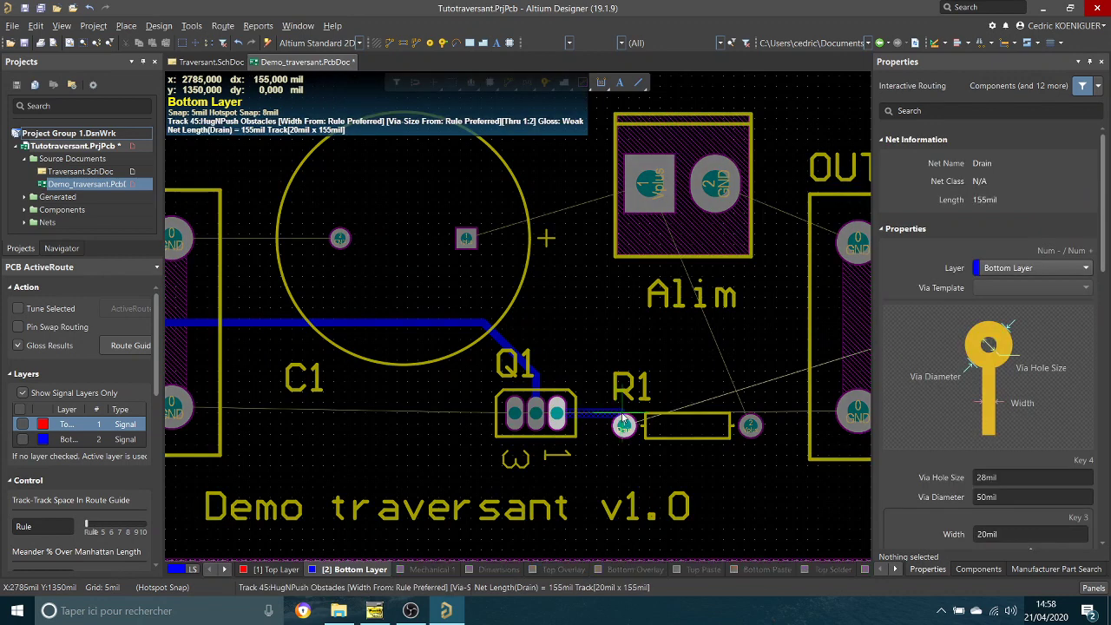
left_click(624, 425)
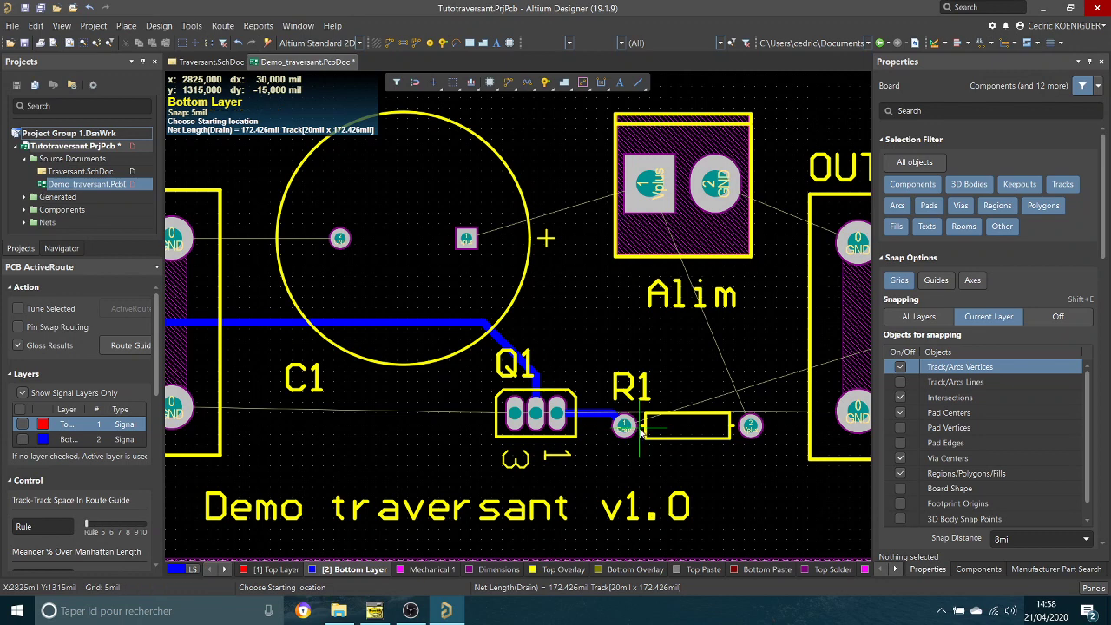
scroll(641, 426, "down", 2, "ctrl")
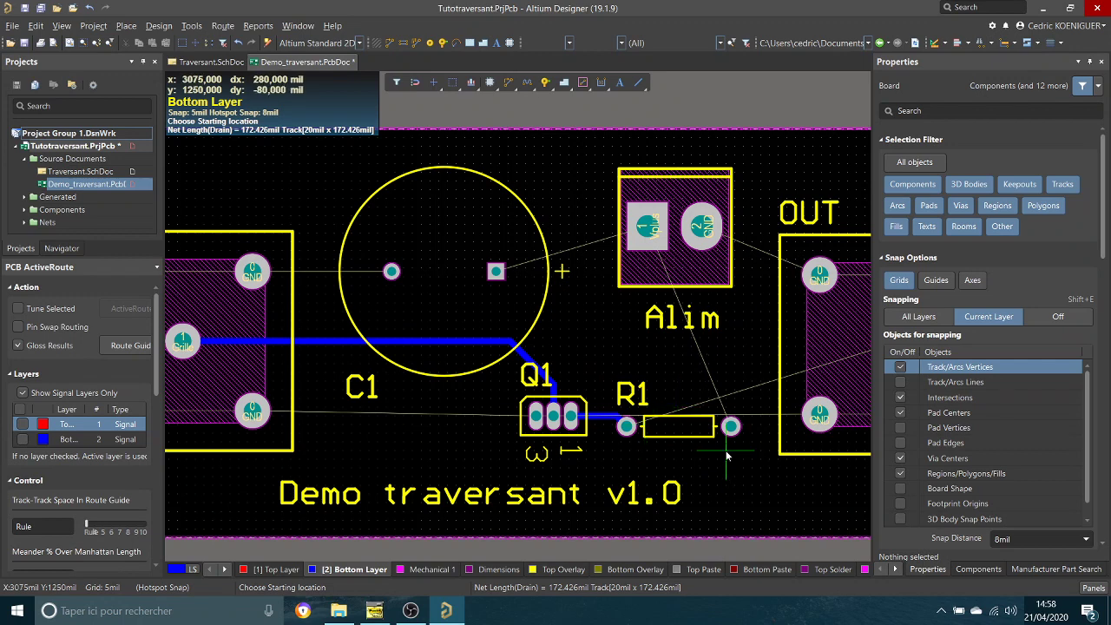
left_click(626, 427)
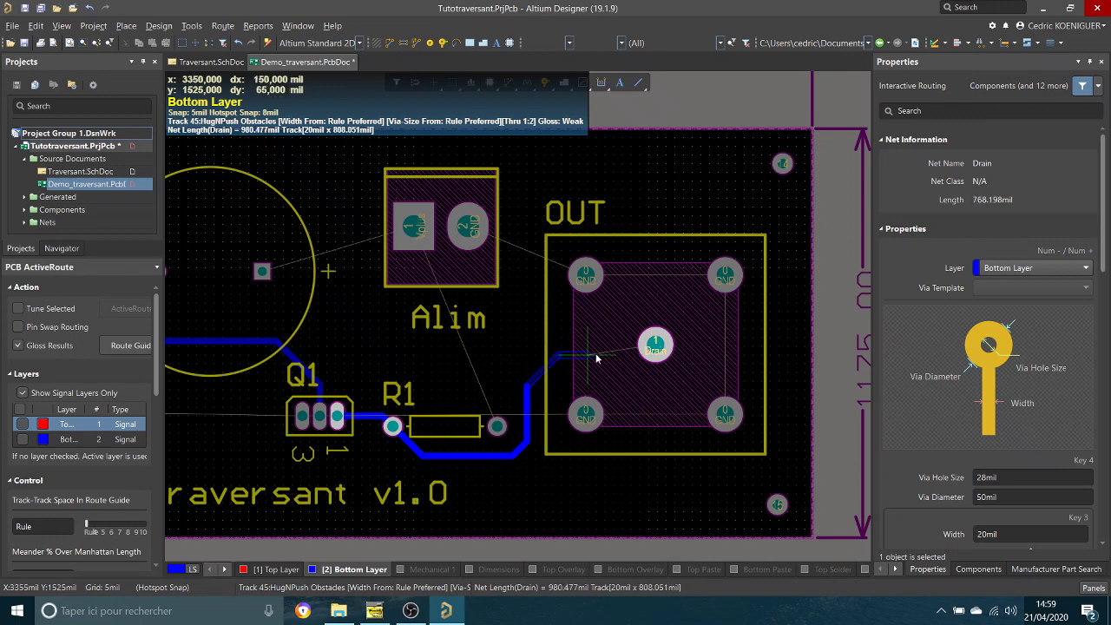
left_click(657, 347)
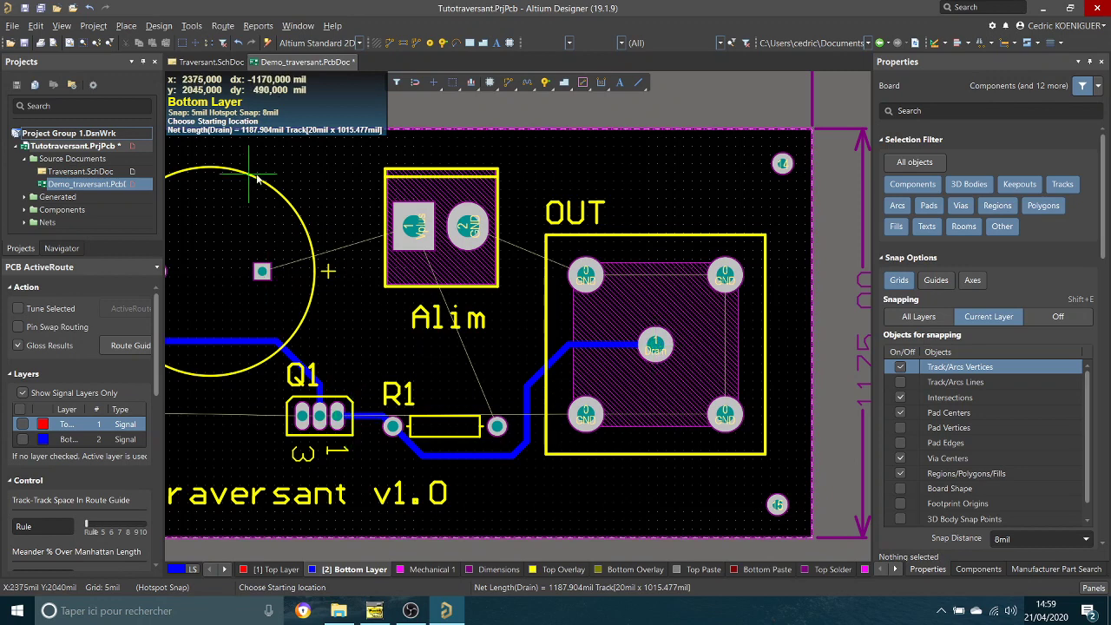
Step: Route the Vplus net from Alim's pad 1 to R1's right pad and to C1's positive pad
left_click(417, 233)
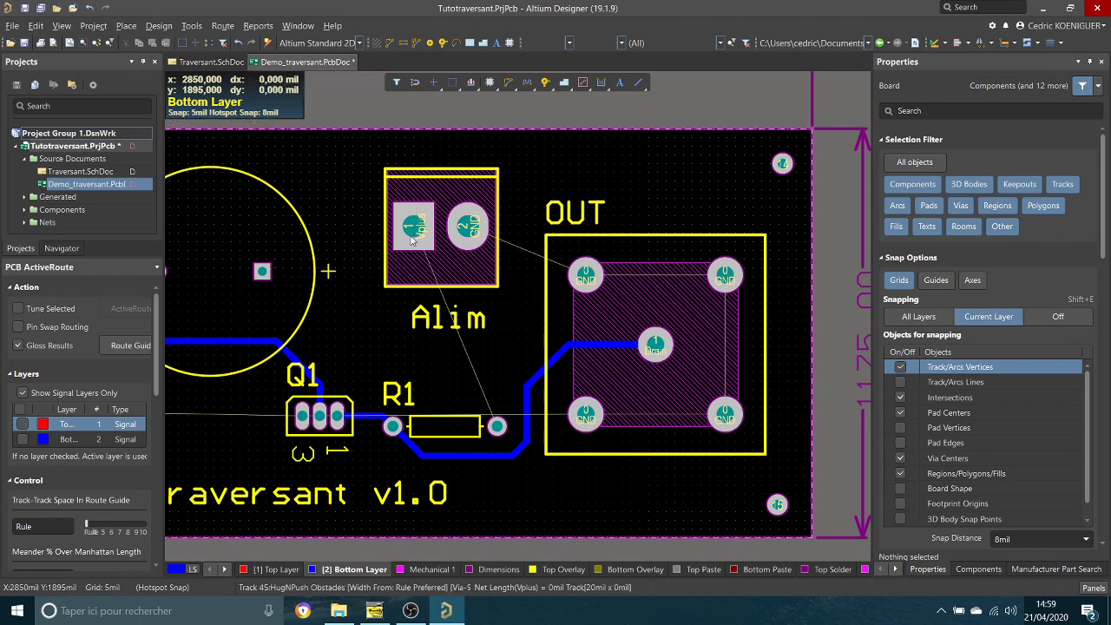
left_click(499, 425)
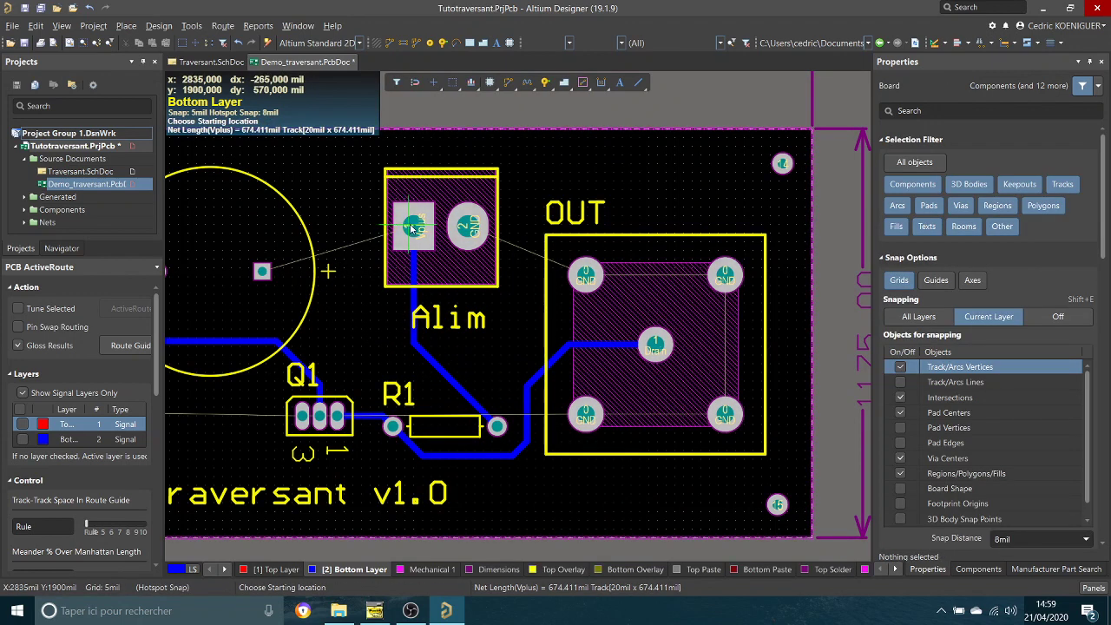
left_click(417, 228)
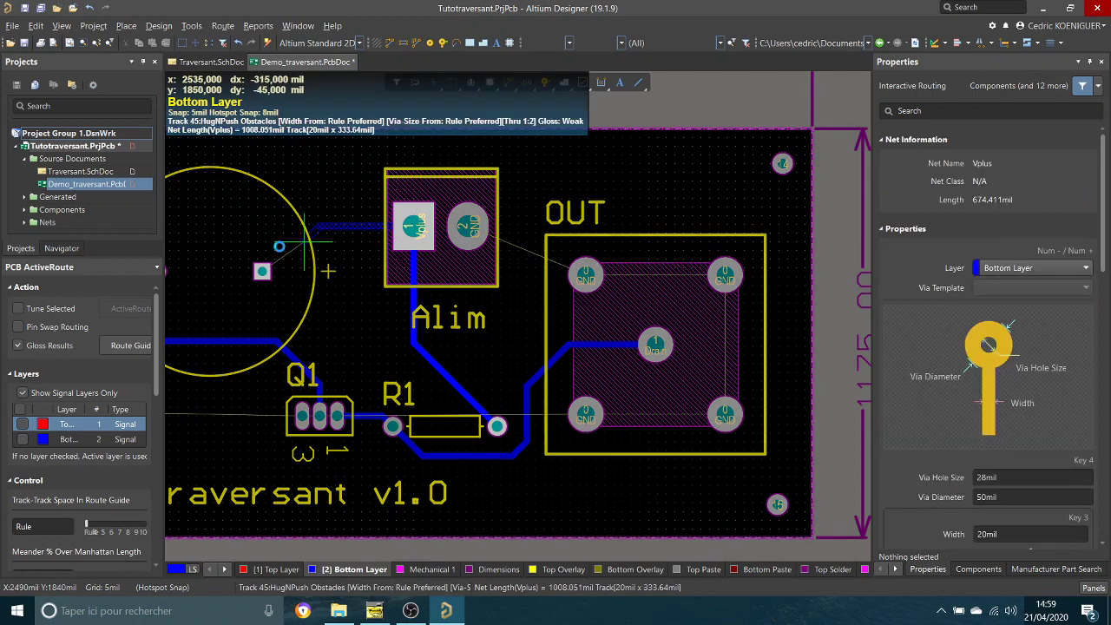
left_click(262, 272)
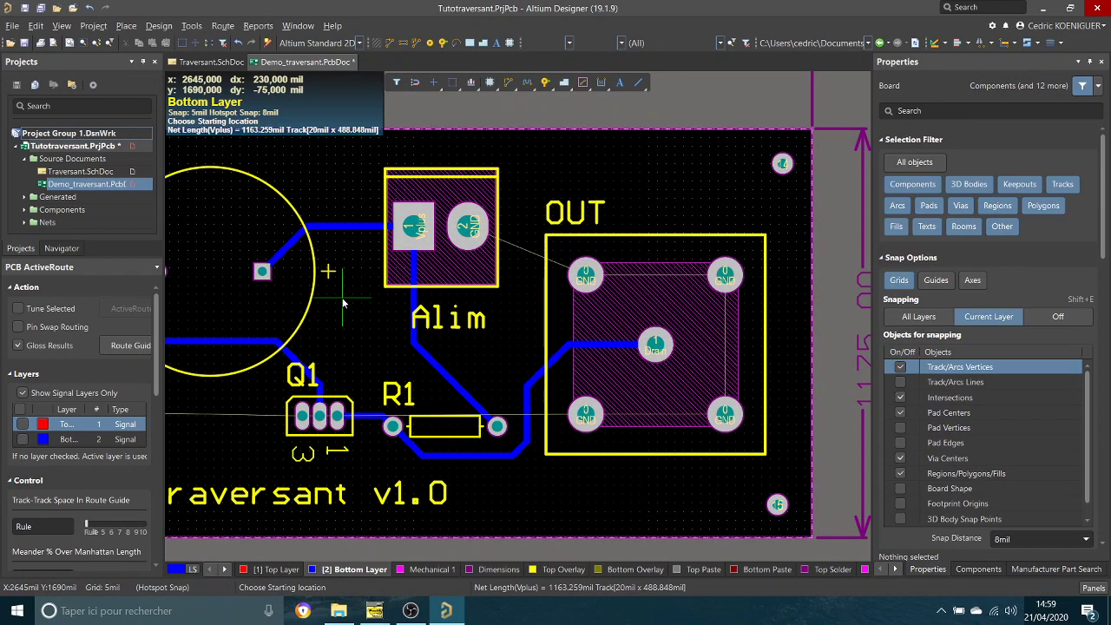
Step: Route the GND net from Alim's pad 2 to C1's negative pad, and on to IN's upper-right pad
scroll(343, 302, "down", 2, "ctrl")
scroll(342, 295, "up", 4, "shift")
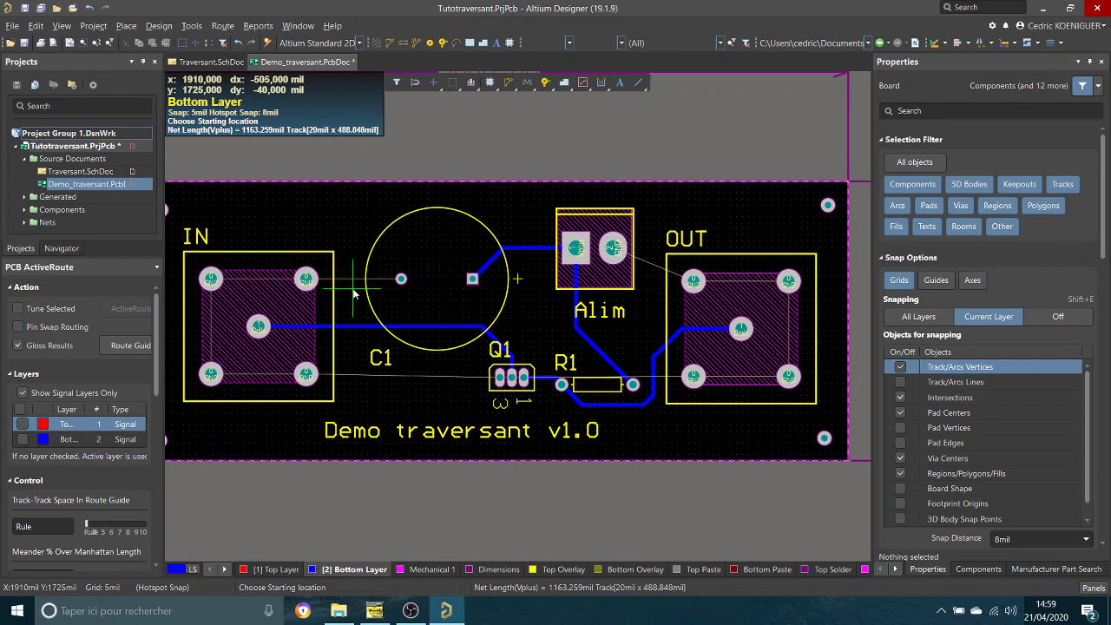
left_click(613, 250)
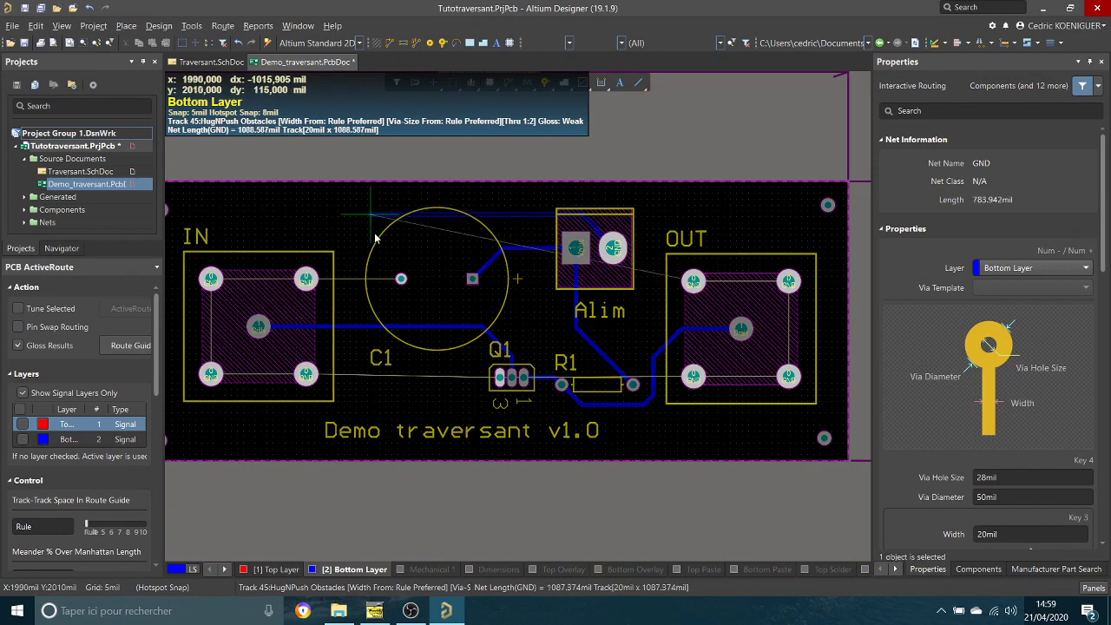
left_click(401, 278)
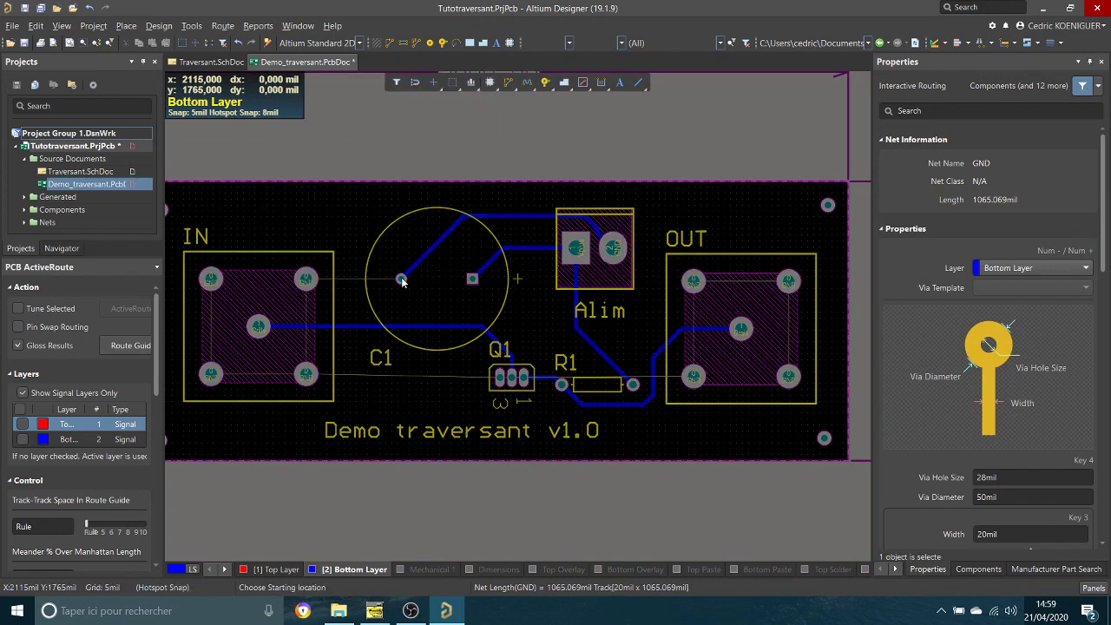
left_click(401, 278)
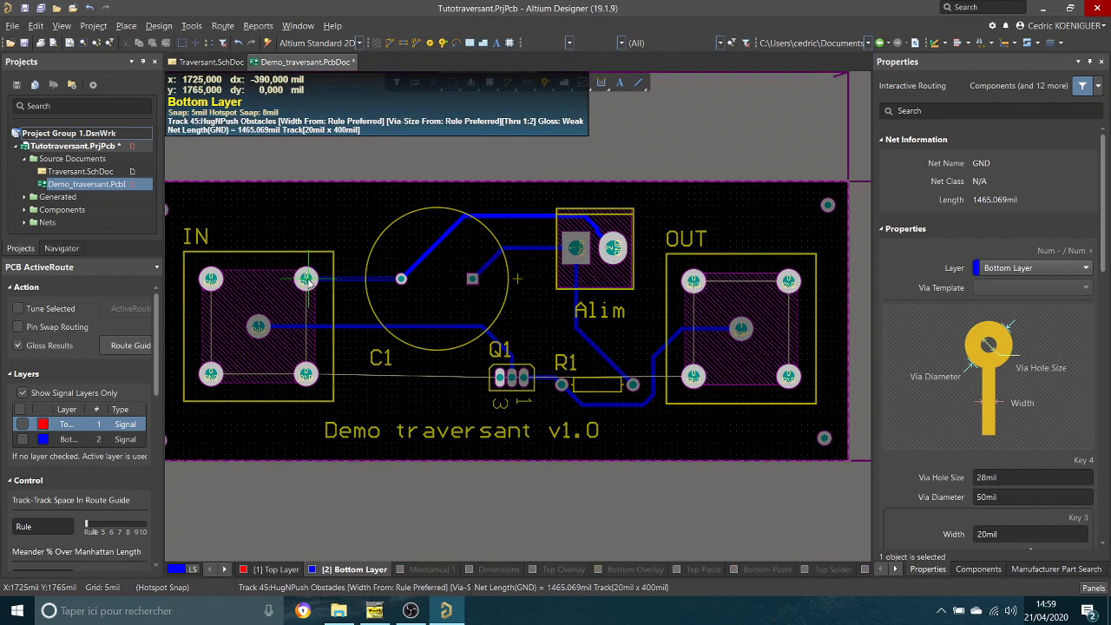
left_click(307, 280)
Step: Link IN's four GND corner pads with tracks along the upper, left and lower sides of the connector
left_click(307, 280)
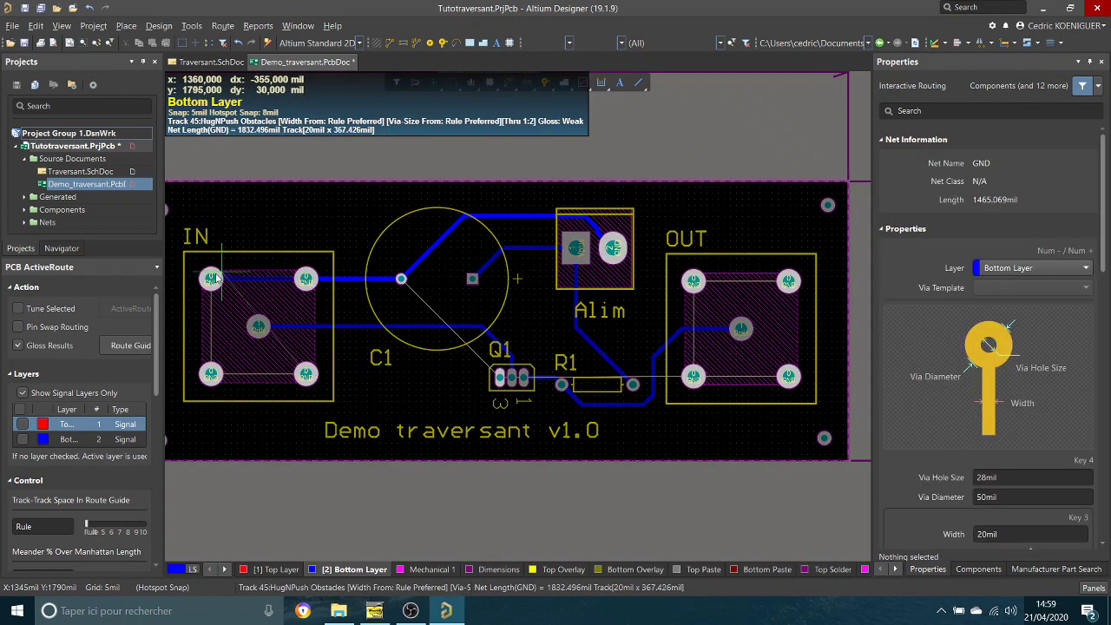
left_click(213, 278)
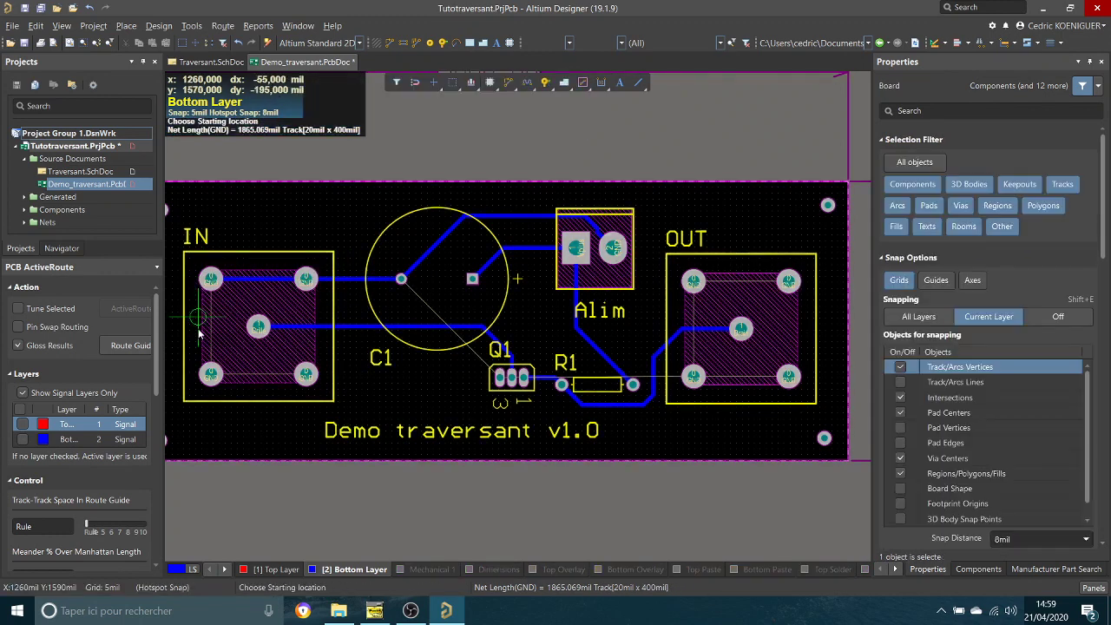
left_click(211, 374)
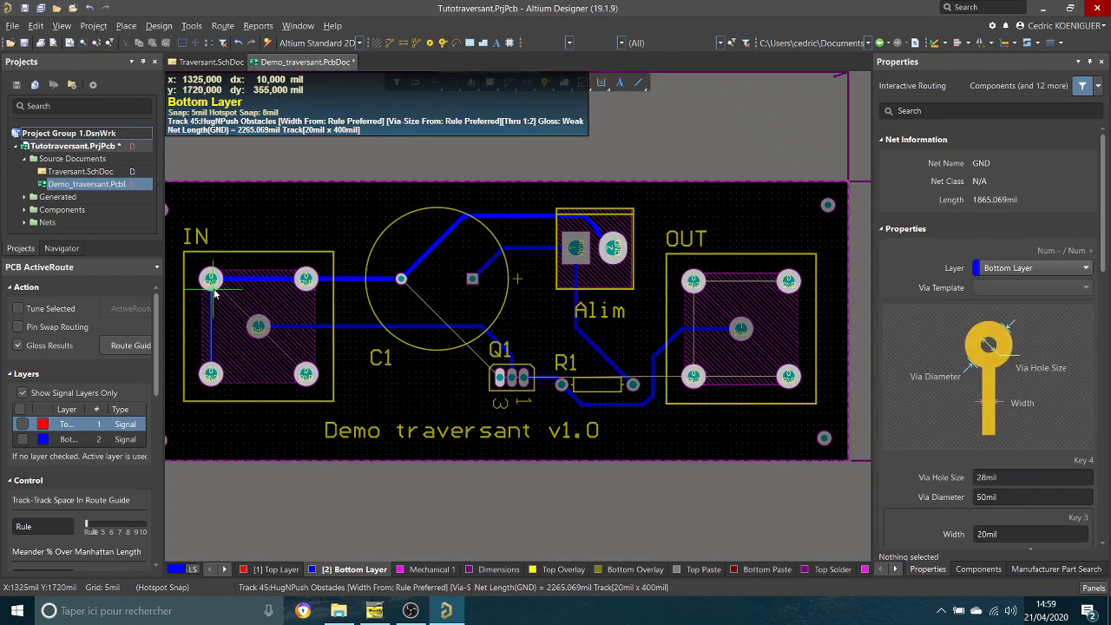
left_click(213, 280)
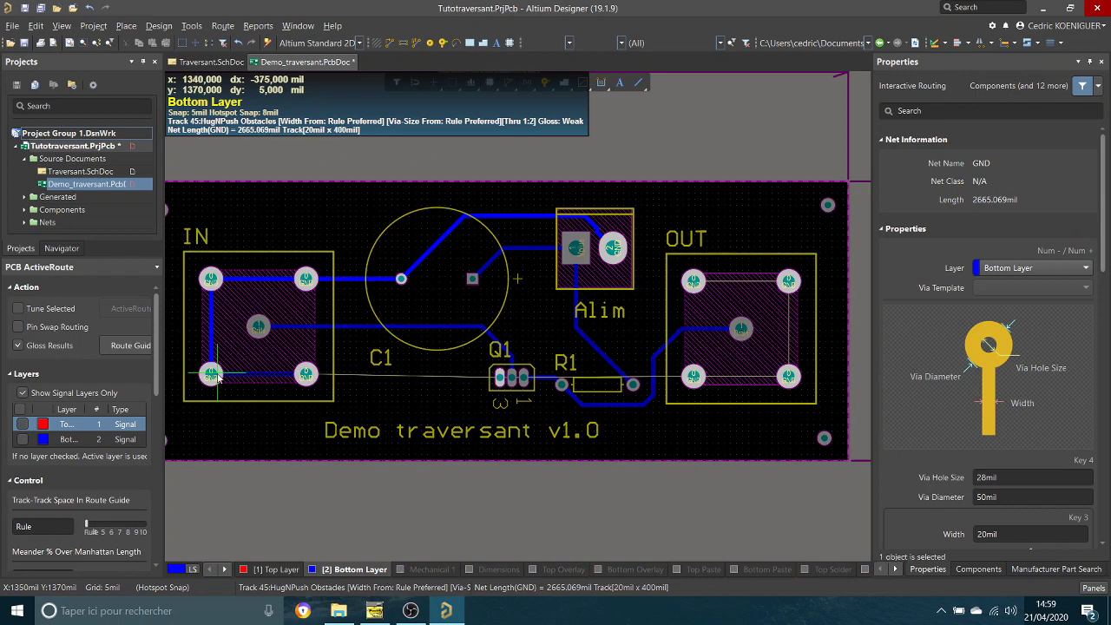
key("Escape")
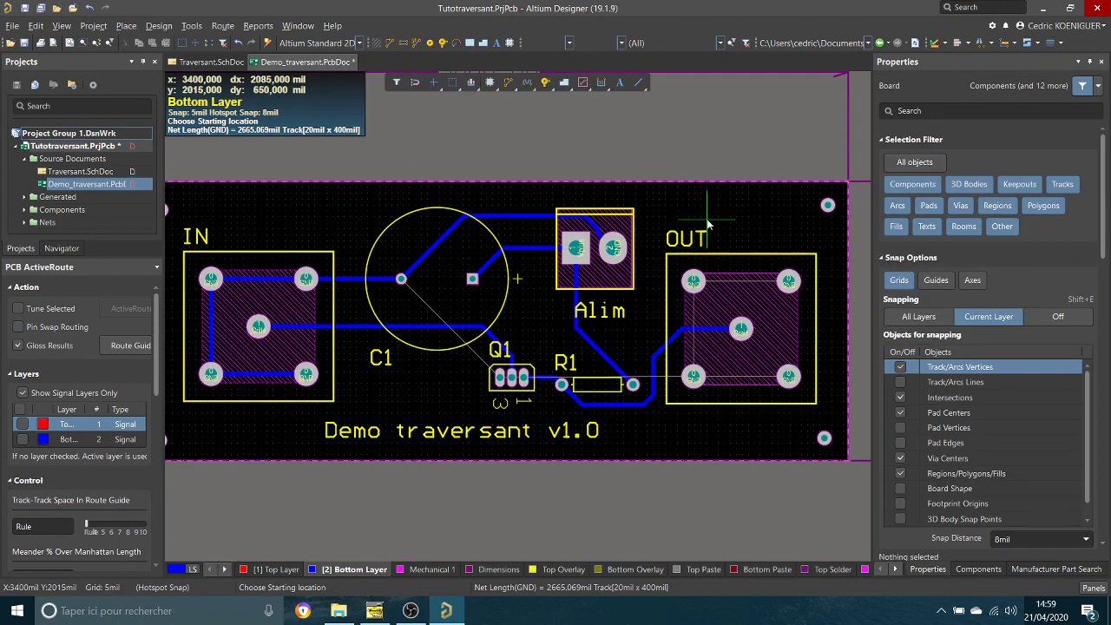
Step: Route the GND net from Alim's pad 2 to OUT's upper-left pad
scroll(706, 226, "right", 1, "shift")
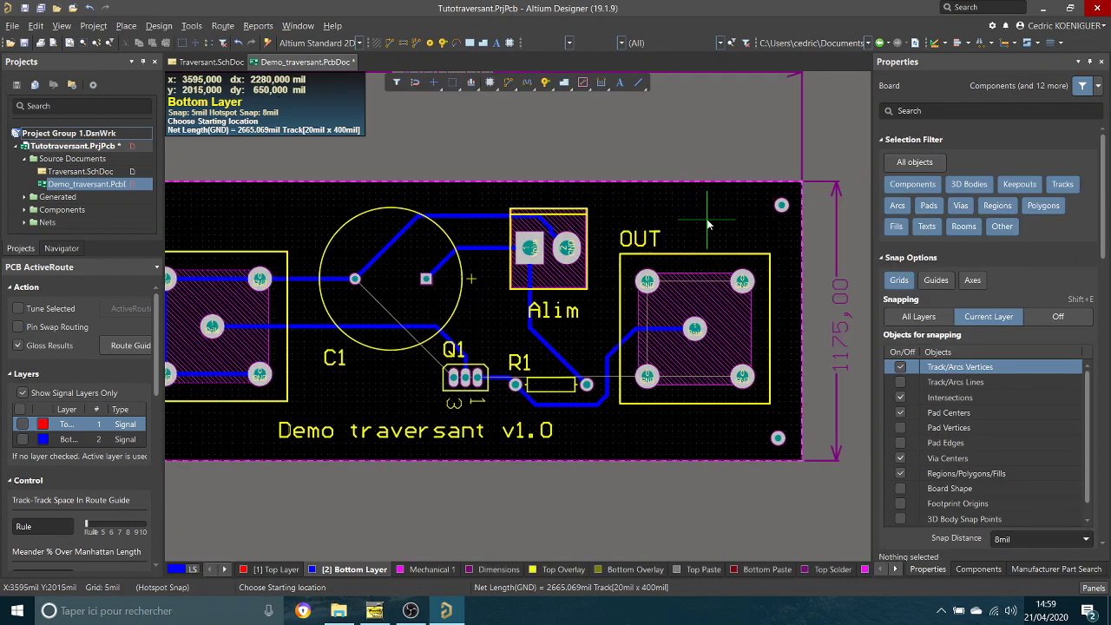
left_click(567, 249)
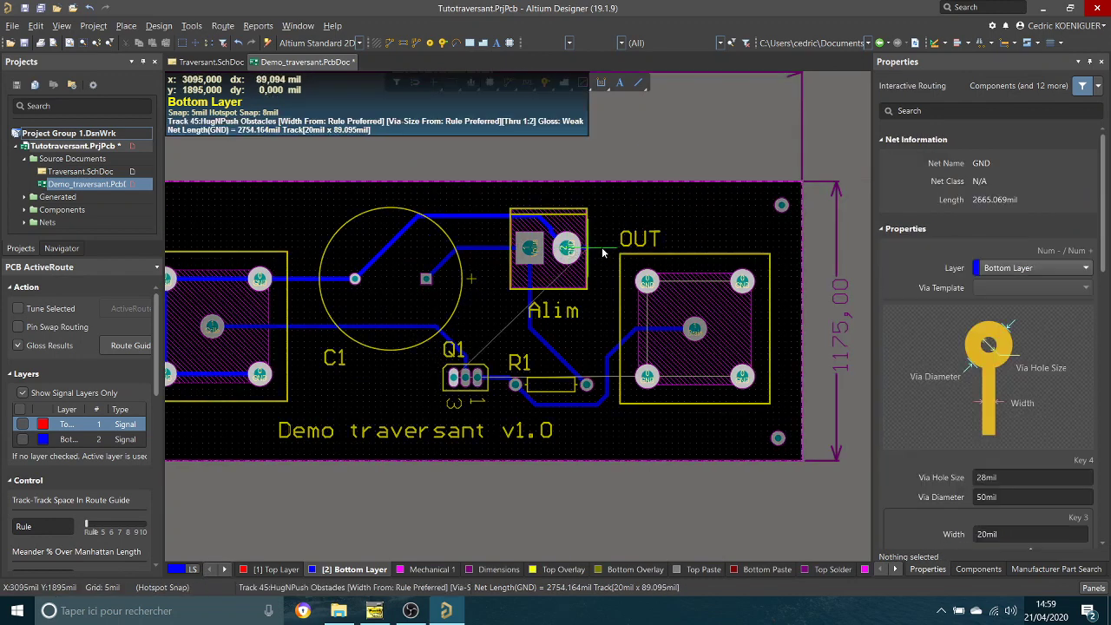
left_click(648, 283)
Step: Link OUT's four GND corner pads with tracks along the upper, right and lower sides of the connector
left_click(647, 283)
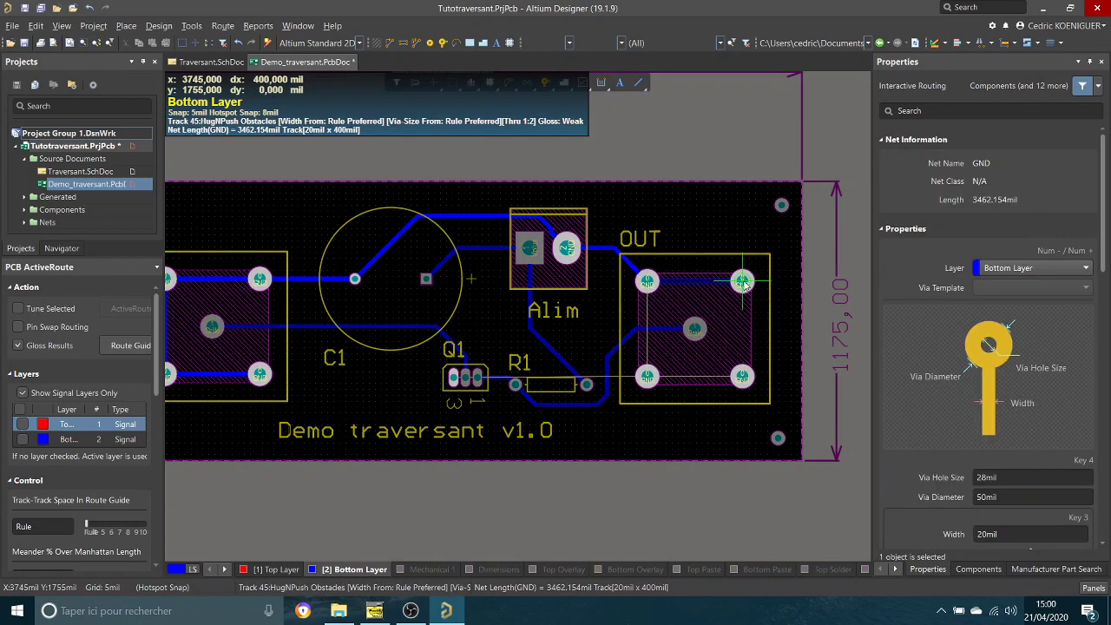
left_click(743, 282)
left_click(743, 281)
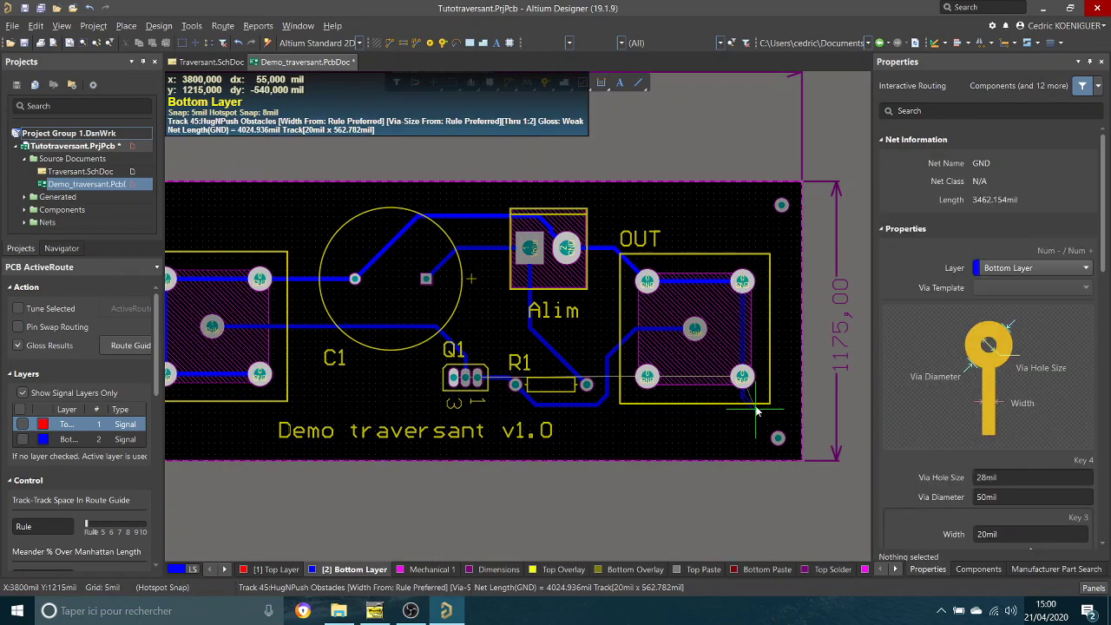
left_click(743, 377)
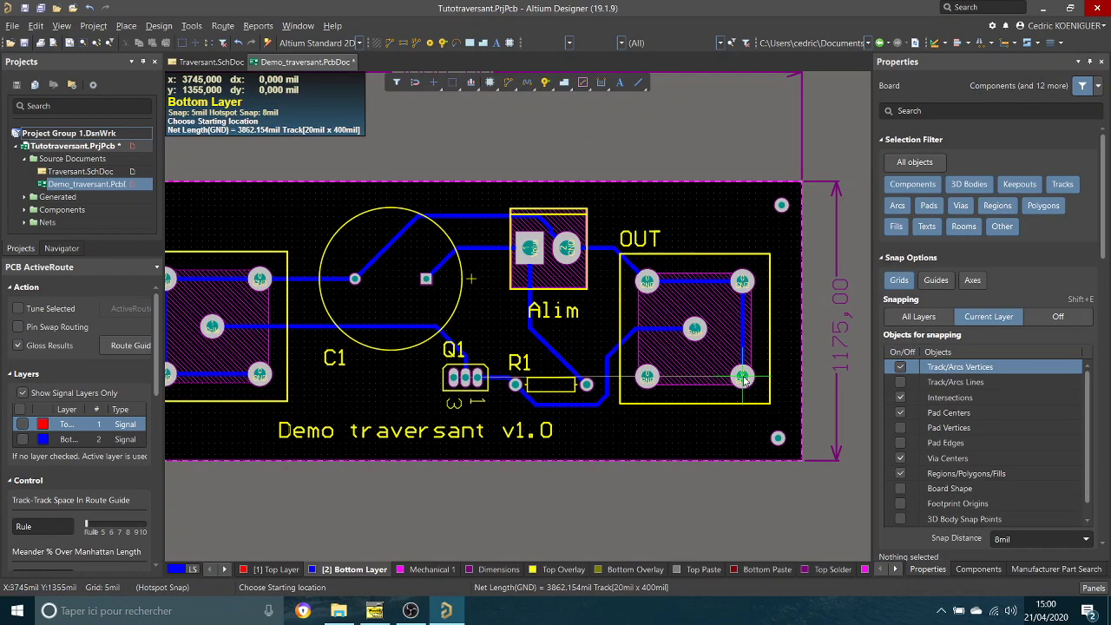
left_click(743, 377)
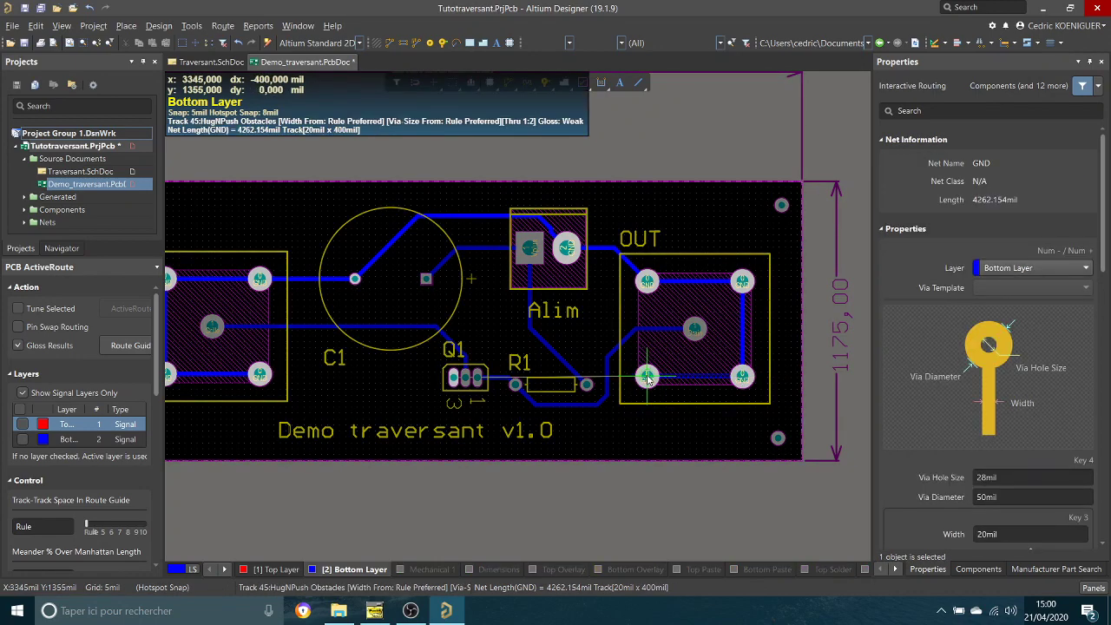
left_click(647, 377)
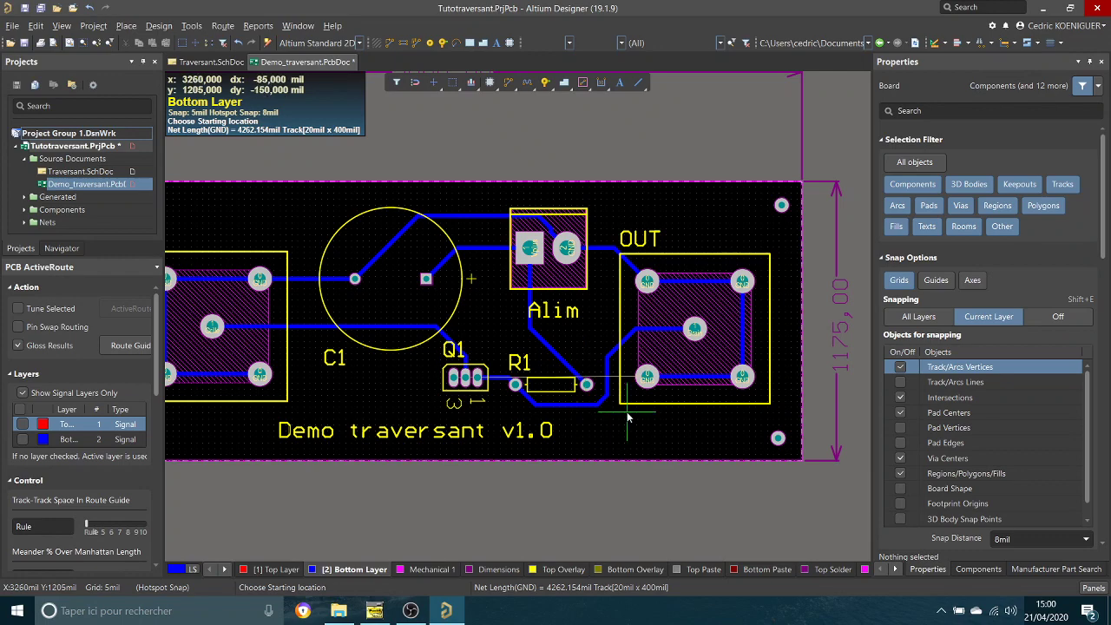
Step: Route the GND net from Q1's pad 3 to IN's lower-right pad and end interactive routing
scroll(627, 404, "up", 3, "ctrl")
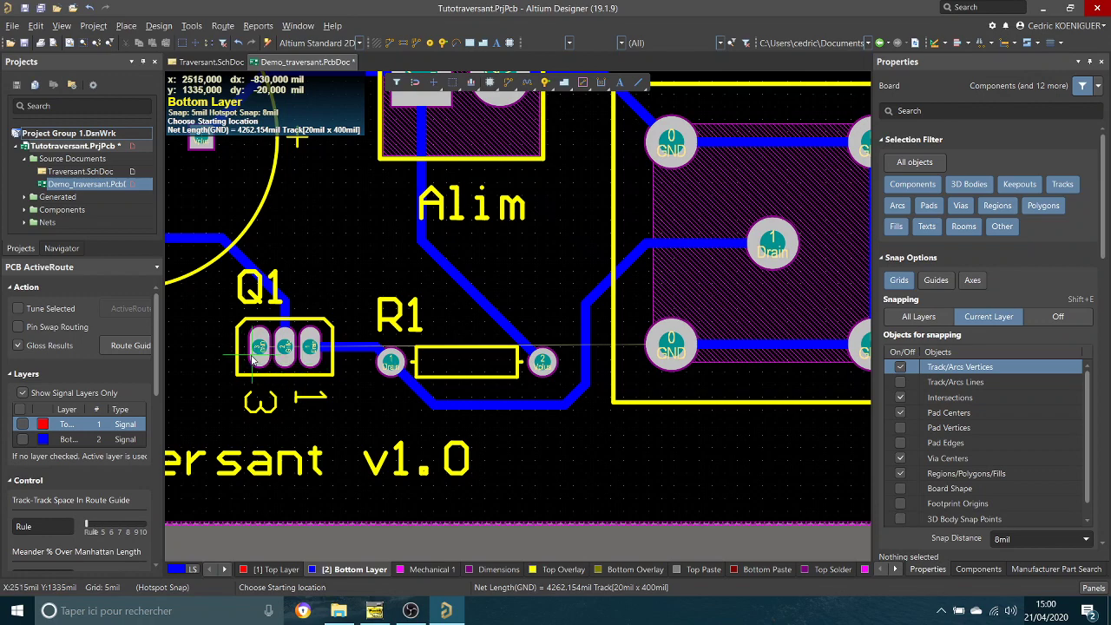
scroll(252, 359, "down", 3, "ctrl")
scroll(454, 412, "left", 2, "shift")
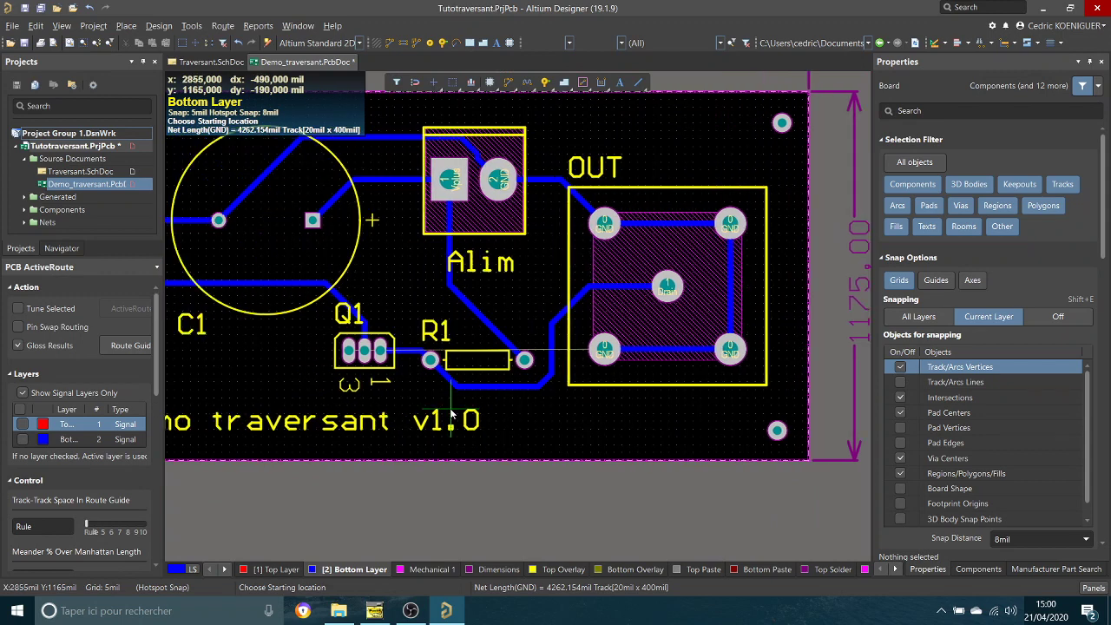
scroll(450, 414, "left", 2, "shift")
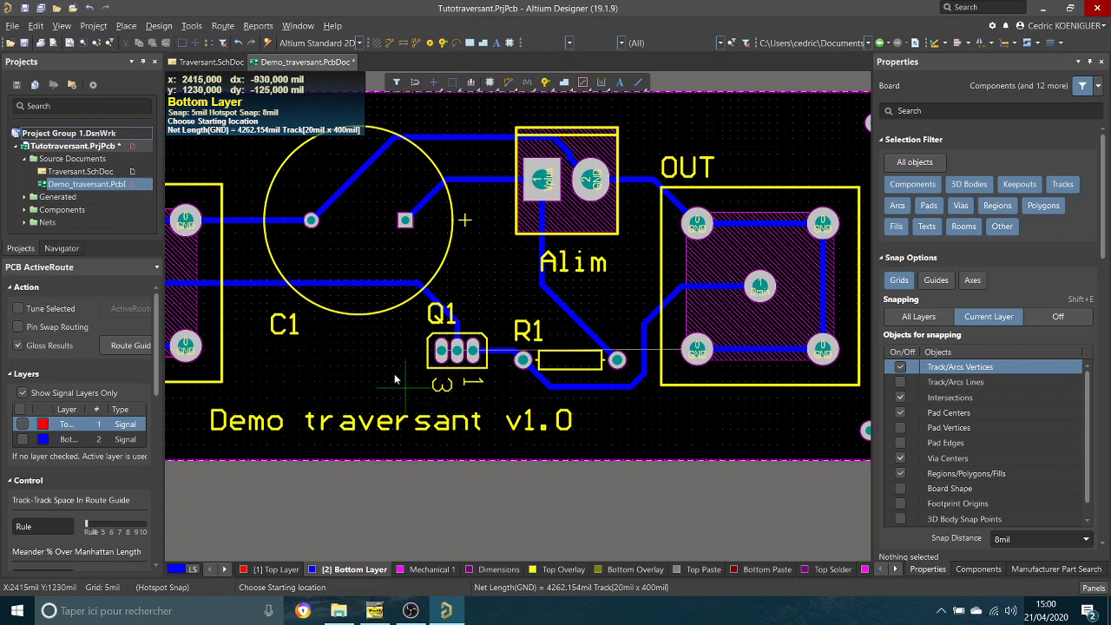
left_click(440, 351)
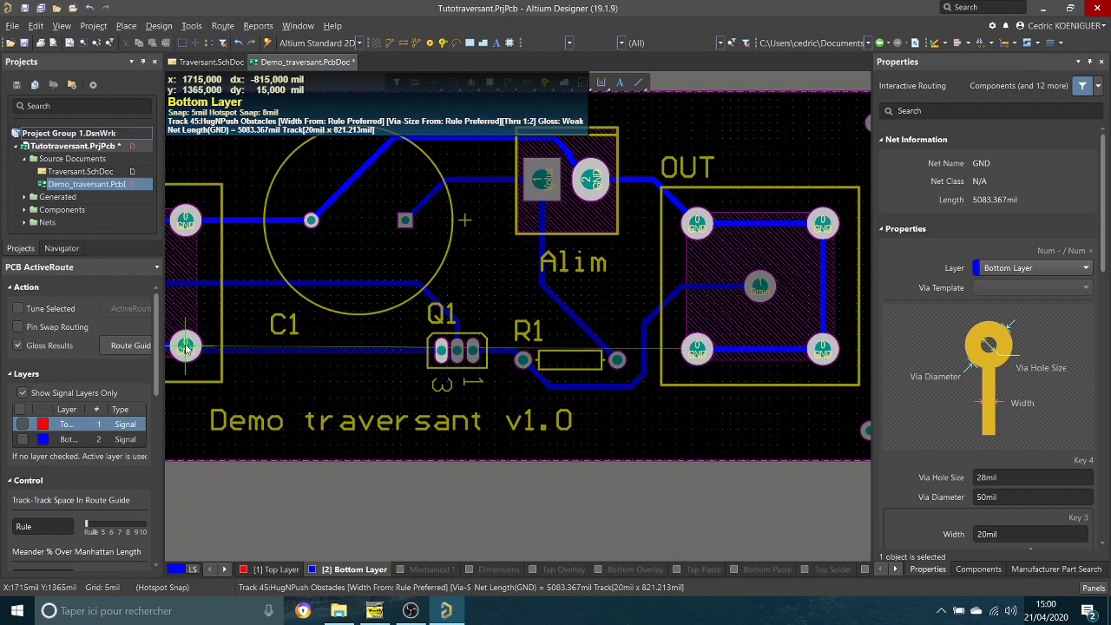
left_click(185, 347)
right_click(186, 348)
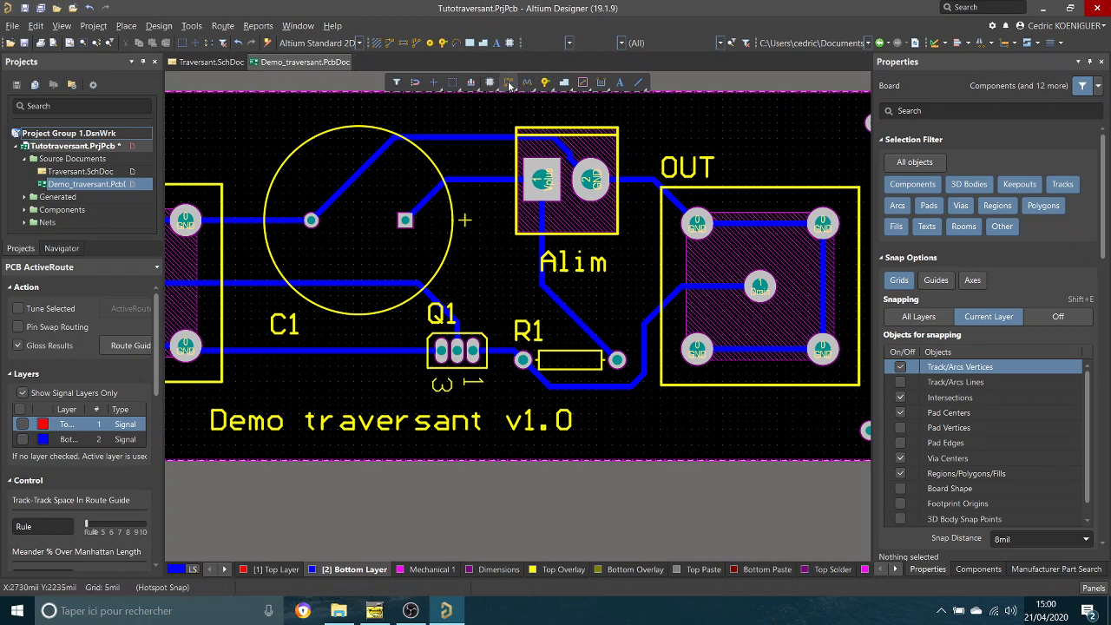
Step: Try to route a Vplus track from C1's positive pad across to its GND pad
key("ctrl+w")
left_click(408, 221)
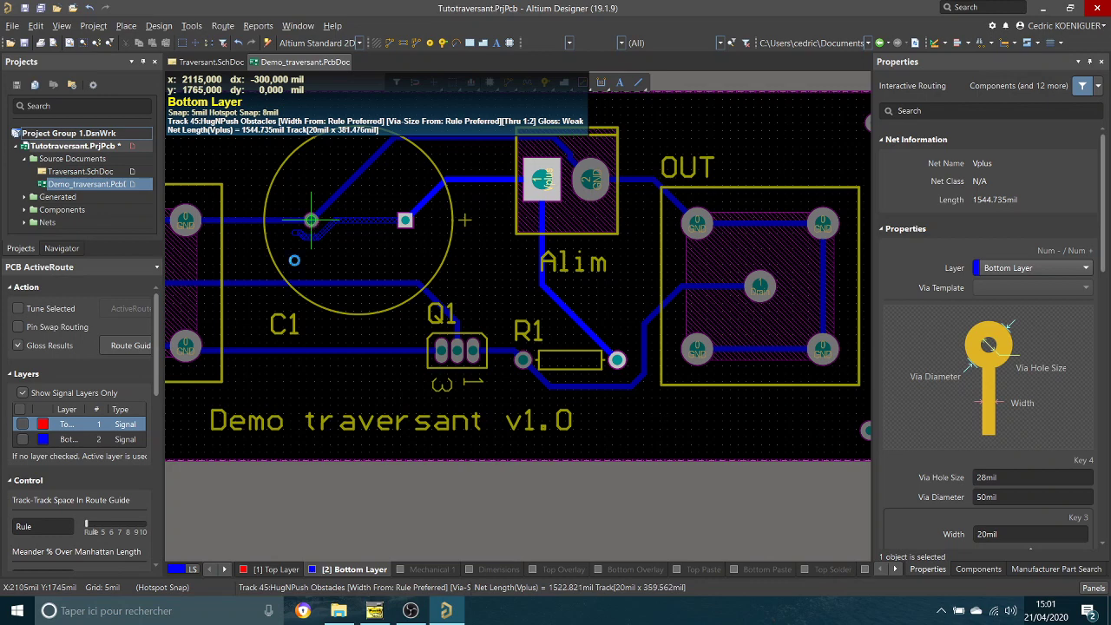
right_click(333, 247)
right_click(644, 230)
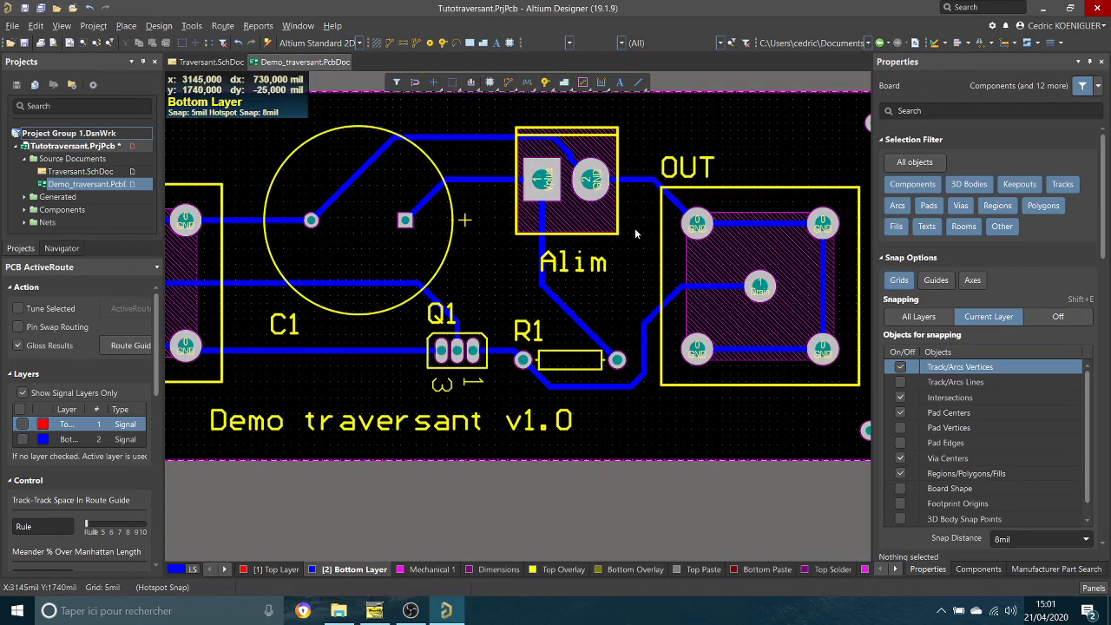
Step: Straighten the jog in the GND track entering Alim's pad 2 by shifting its last diagonal segment into line
scroll(575, 174, "up", 4, "ctrl")
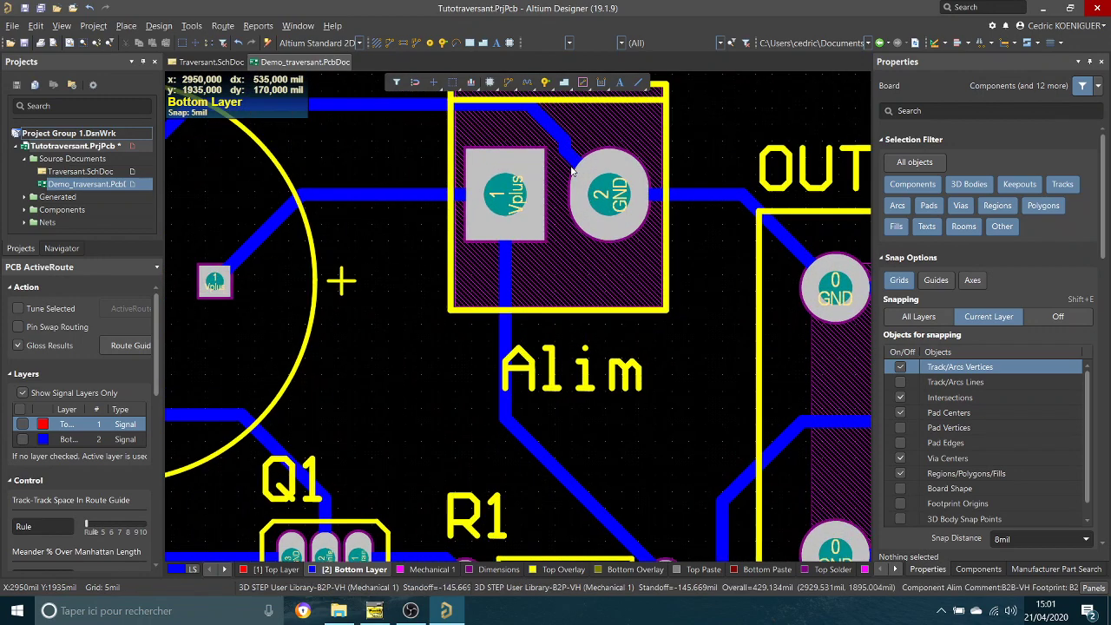
scroll(572, 171, "up", 3, "ctrl")
left_click(565, 238)
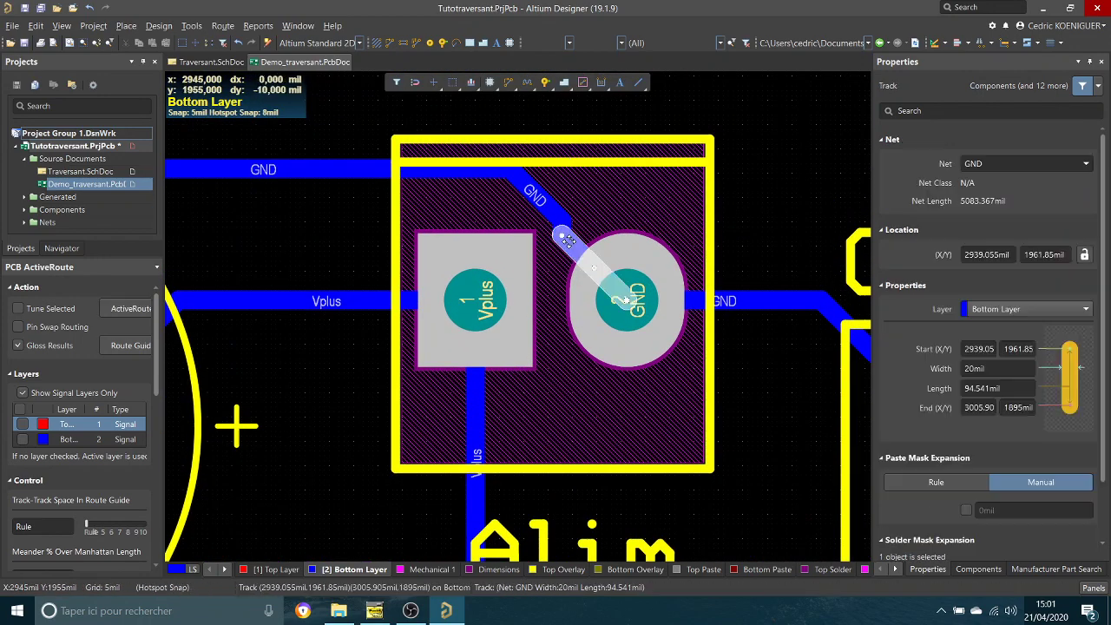
mouse_move(571, 239)
left_mouse_down()
mouse_move(585, 229)
mouse_move(580, 238)
left_mouse_up()
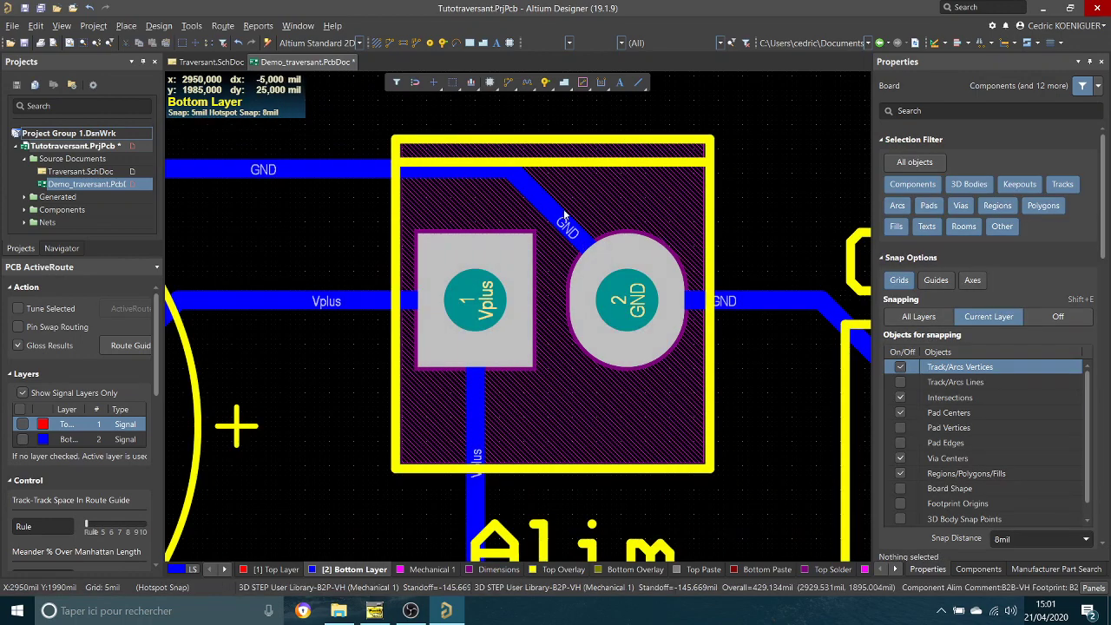
Step: Shift the horizontal GND track between C1 and Alim down to Y 2025 mil
scroll(408, 247, "down", 3, "ctrl")
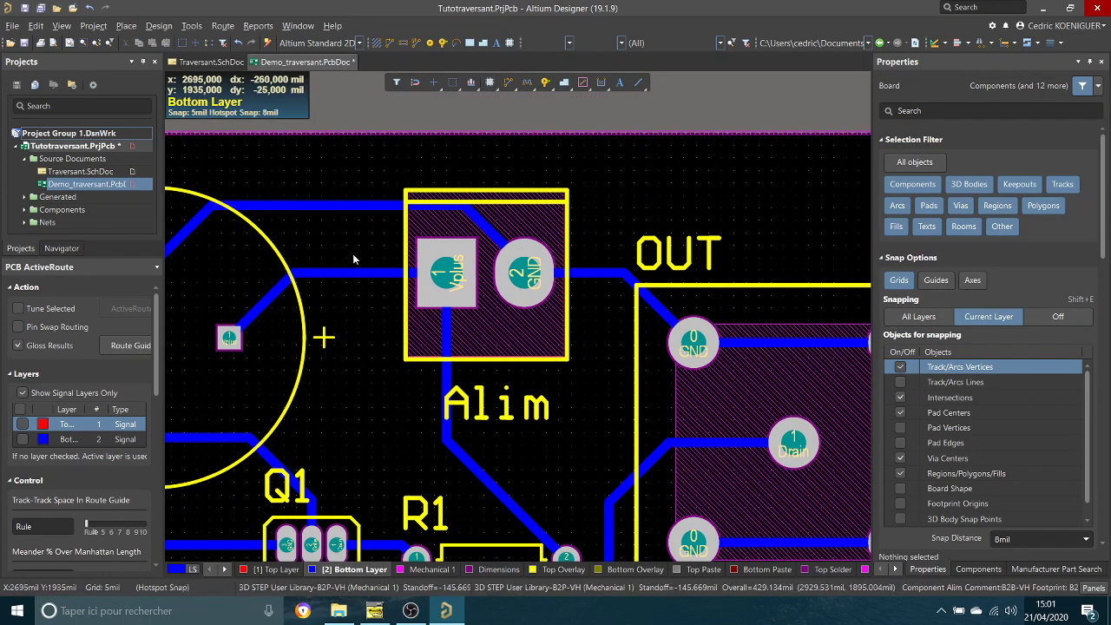
scroll(353, 253, "left", 3, "shift")
left_click(453, 207)
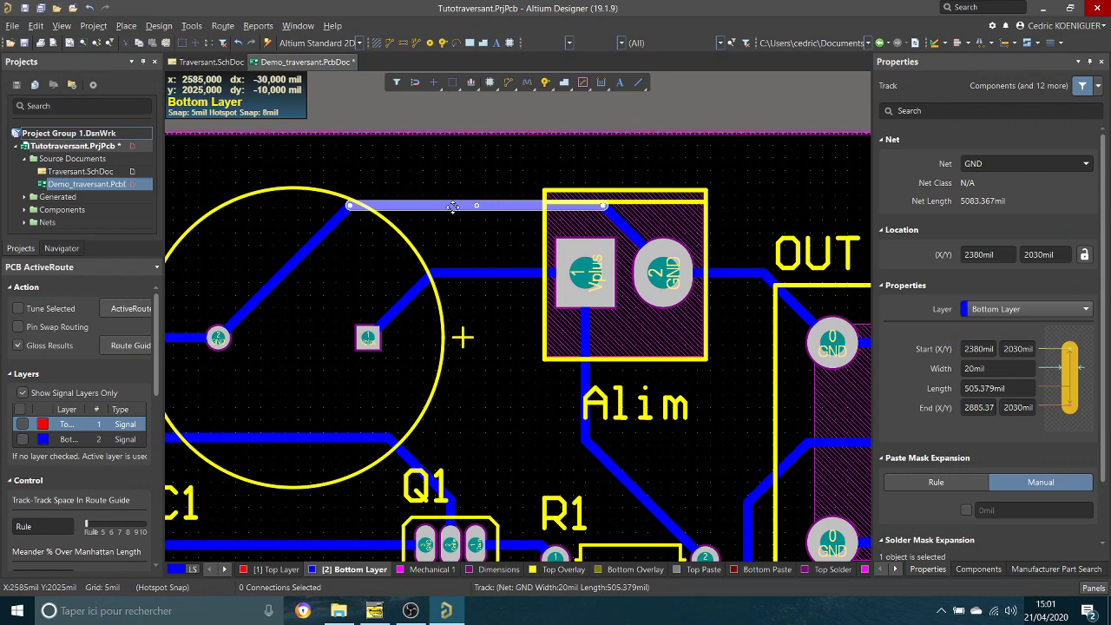
mouse_move(452, 206)
left_mouse_down()
mouse_move(454, 181)
mouse_move(452, 219)
mouse_move(453, 207)
left_mouse_up()
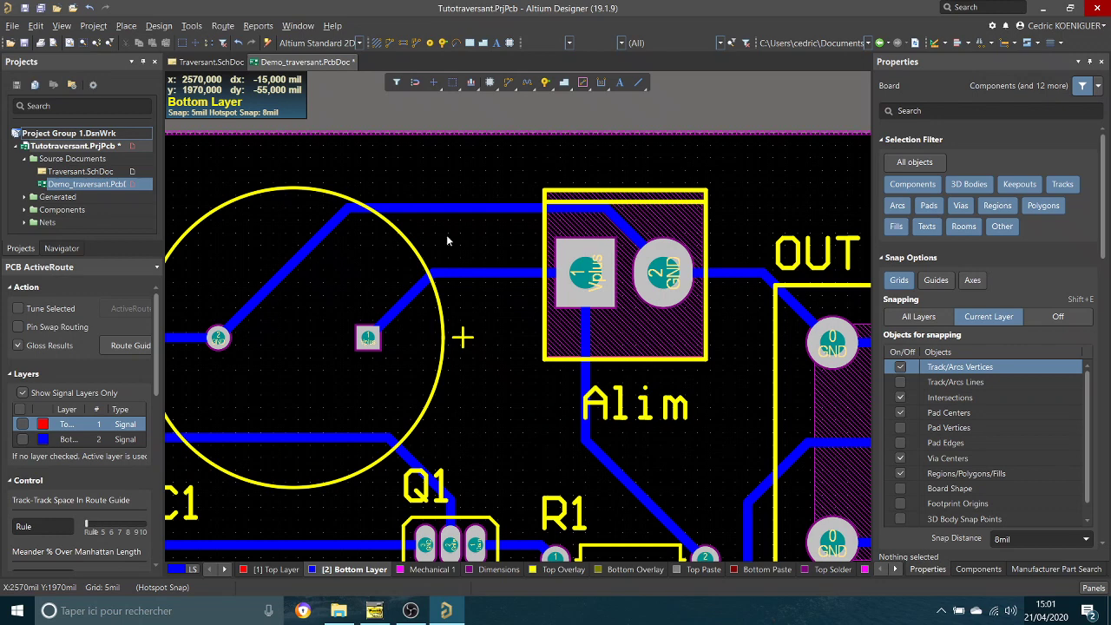
Step: Delete the horizontal GND track between C1 and Alim, and reroute it between the same two end points
left_click(456, 207)
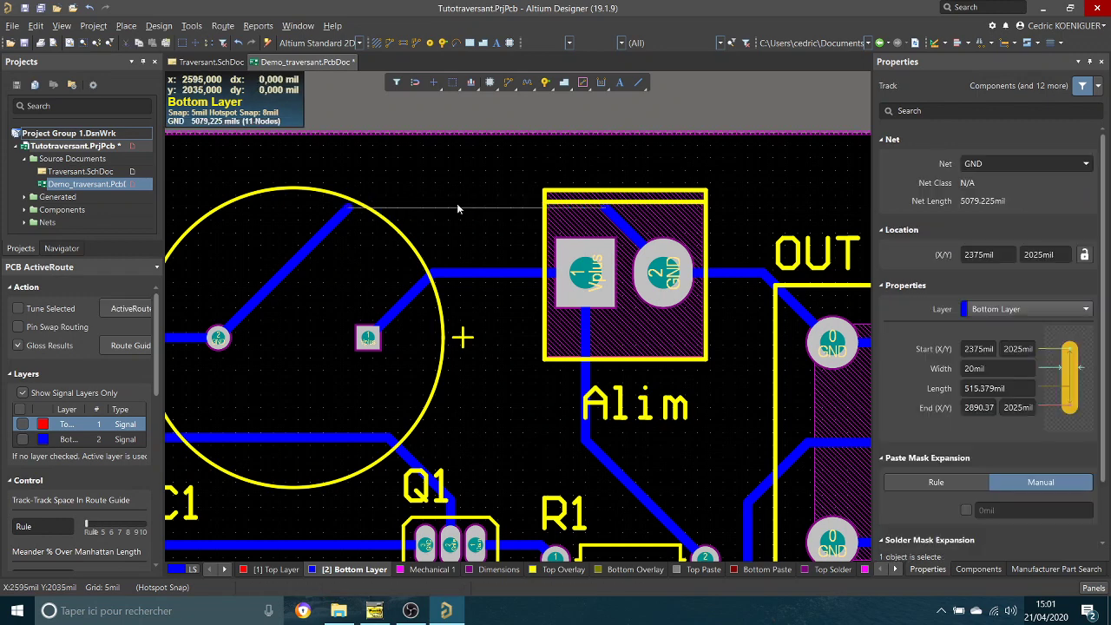
left_click(457, 203)
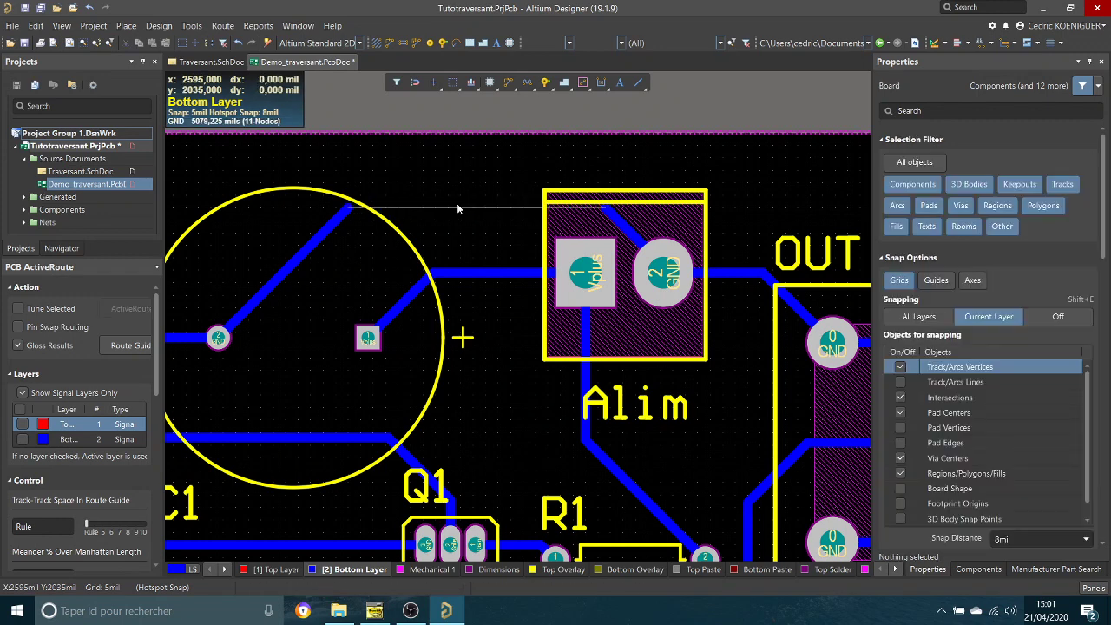
left_click(507, 86)
left_click(349, 209)
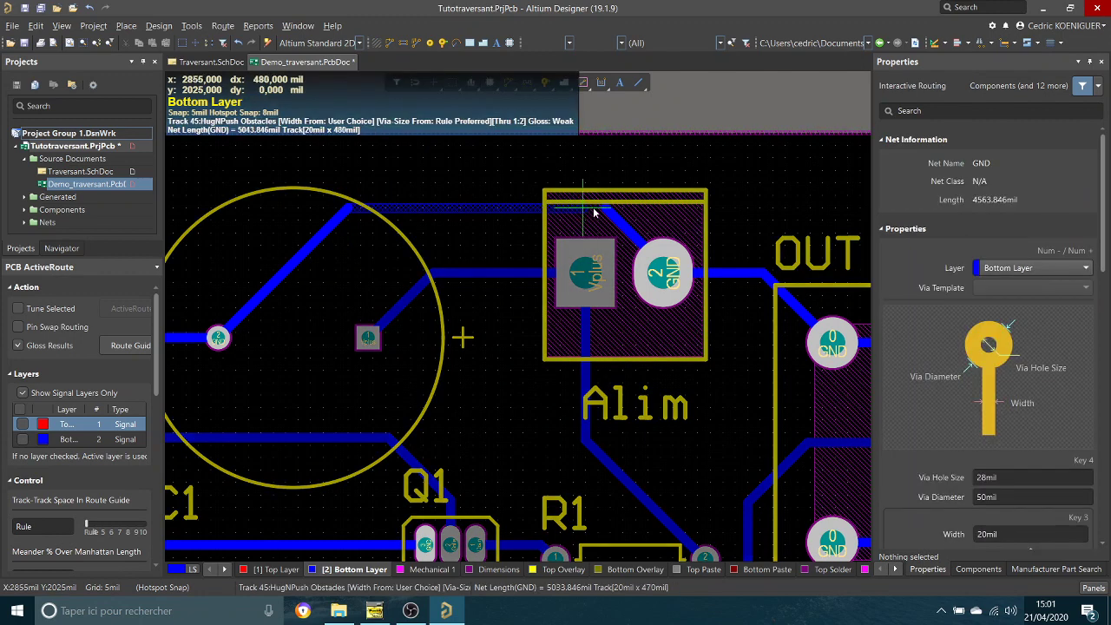
left_click(605, 211)
right_click(564, 211)
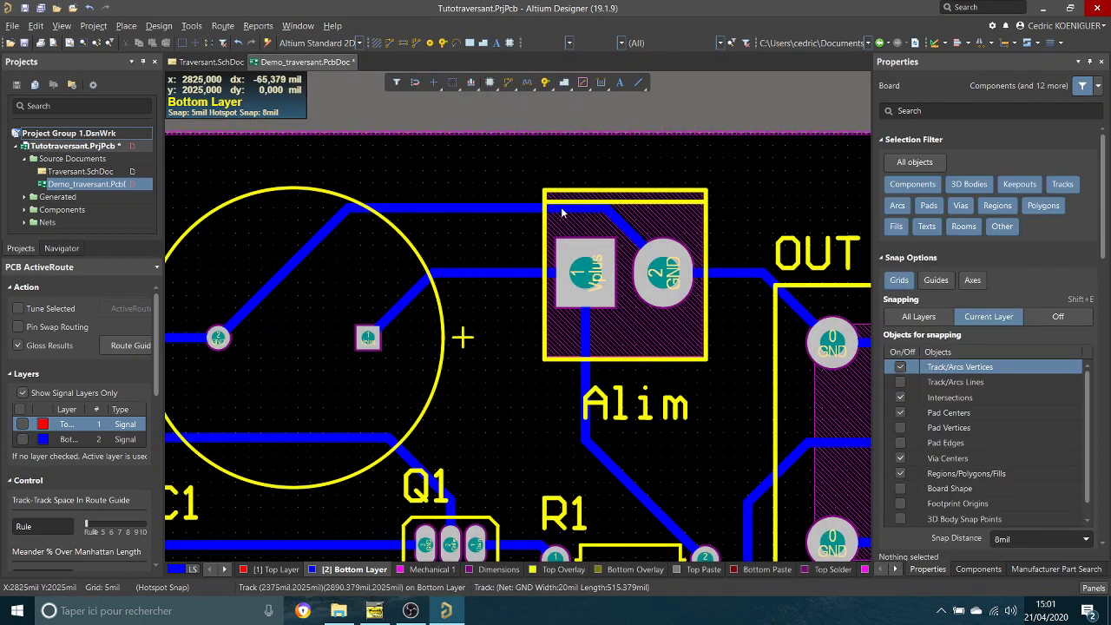
Step: Select the horizontal GND track between C1 and Alim to view its properties
left_click(503, 208)
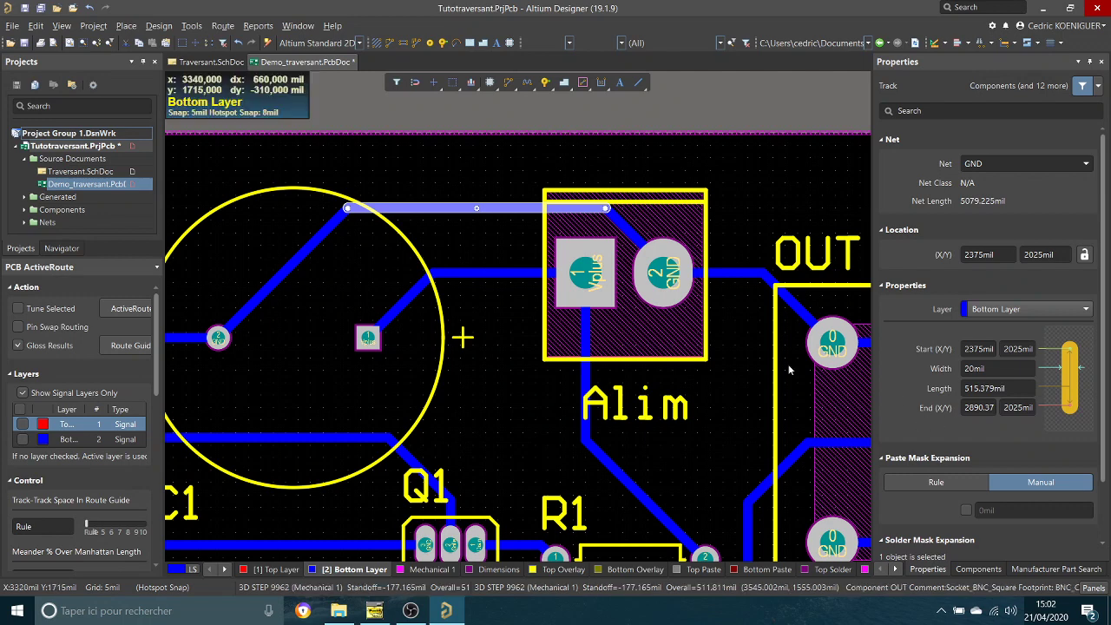
scroll(470, 307, "down", 1, "ctrl")
scroll(472, 308, "down", 3, "ctrl")
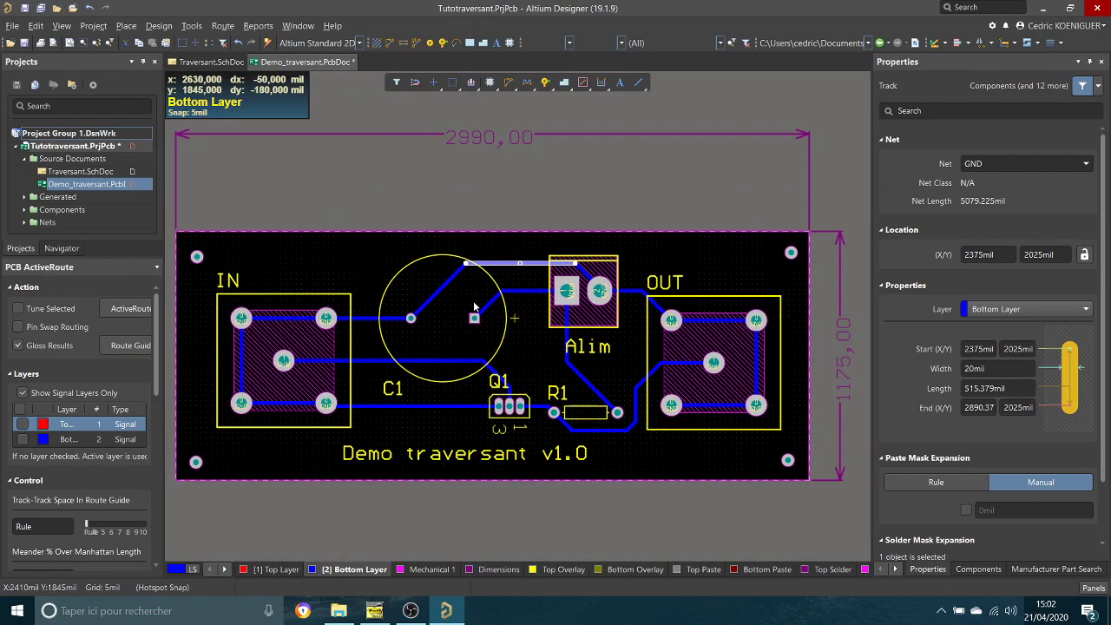
Step: Place a solid polygon pour on the bottom layer along the board outline, from about (1005, 2175) to (3990, 1005) mil
scroll(474, 306, "left", 1, "shift")
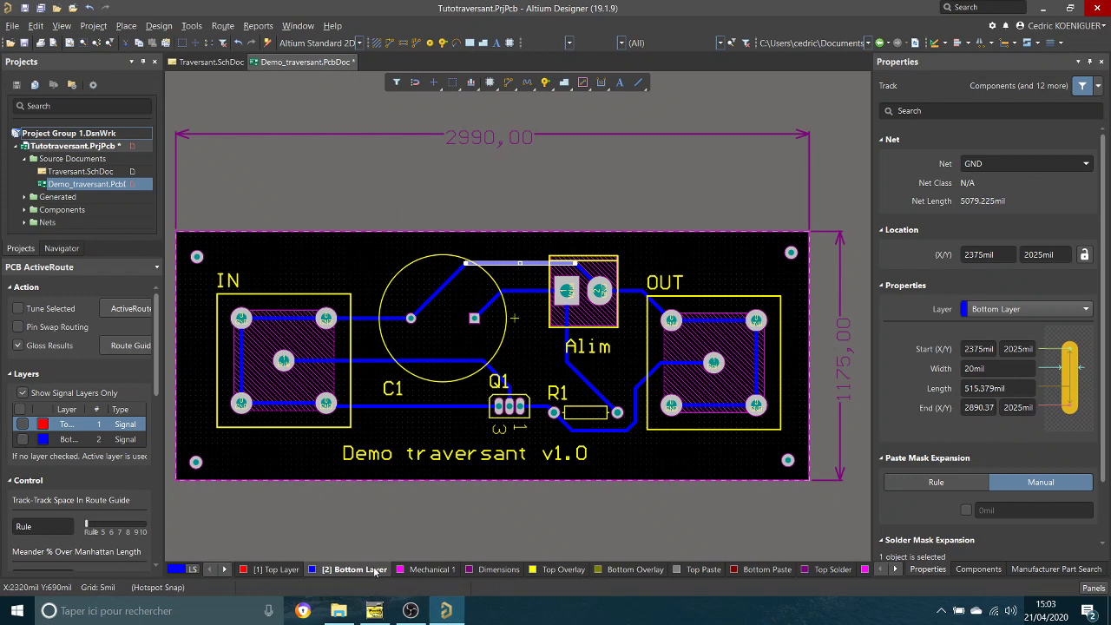
left_click(127, 25)
left_click(169, 258)
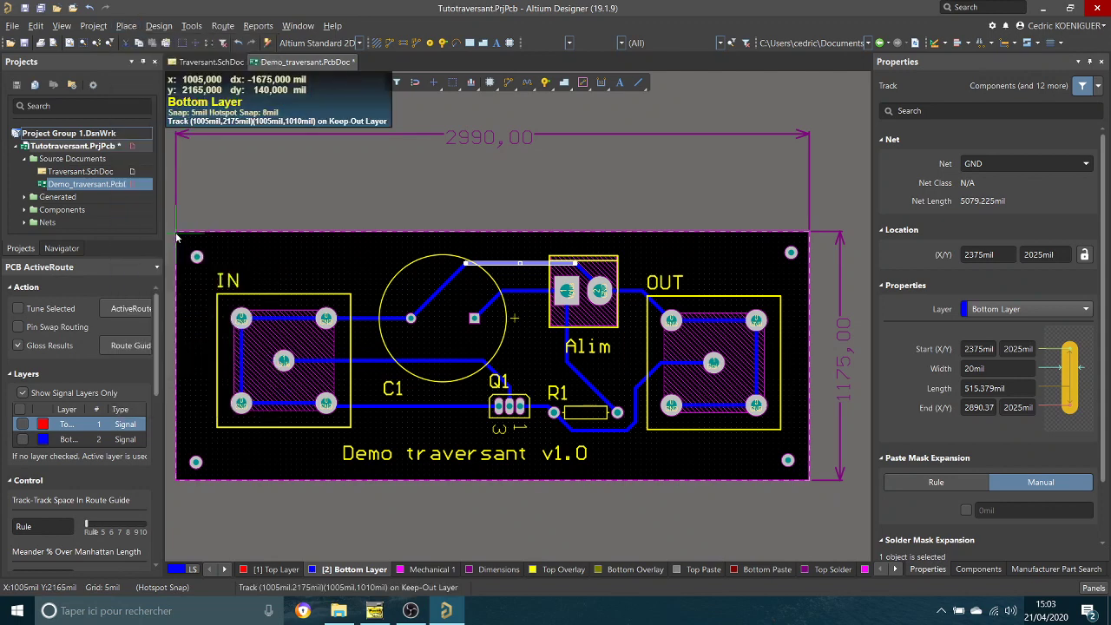
left_click(176, 235)
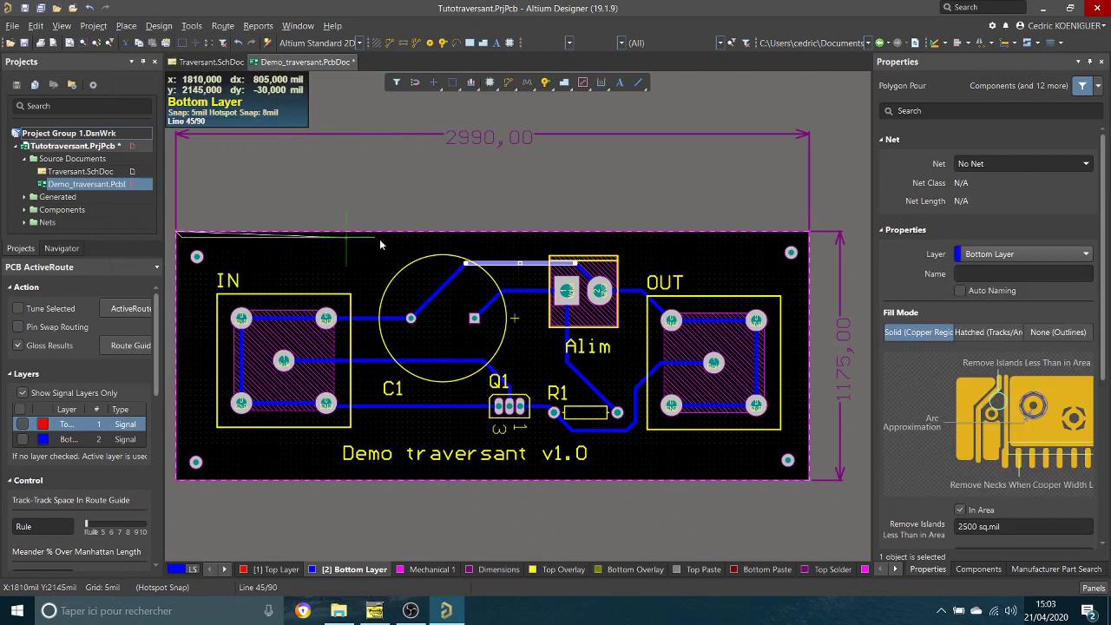
left_click(809, 234)
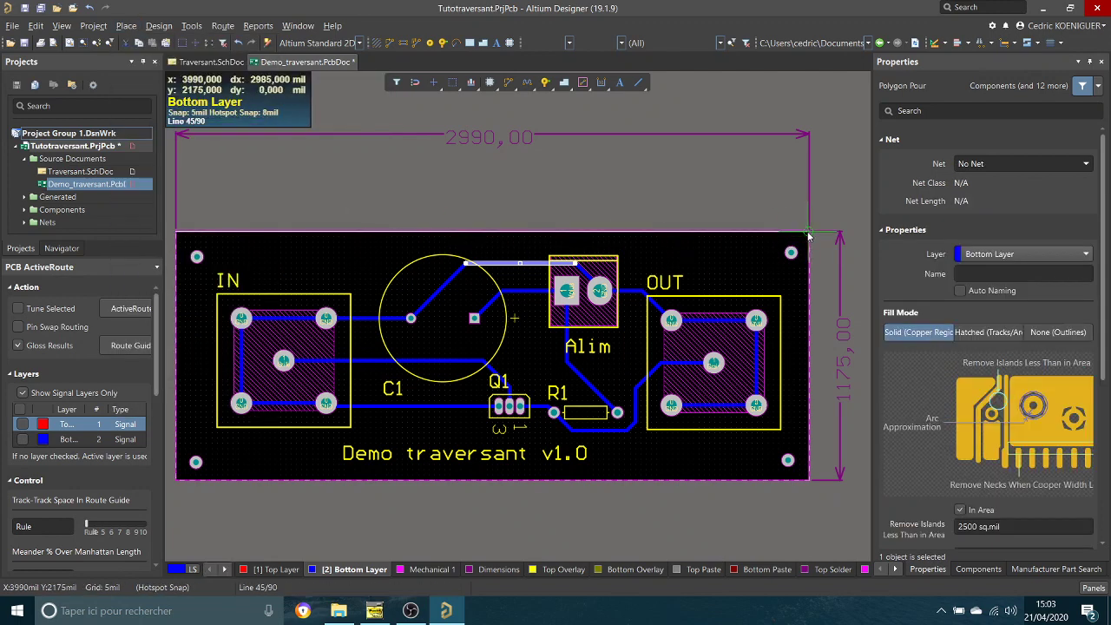
left_click(809, 481)
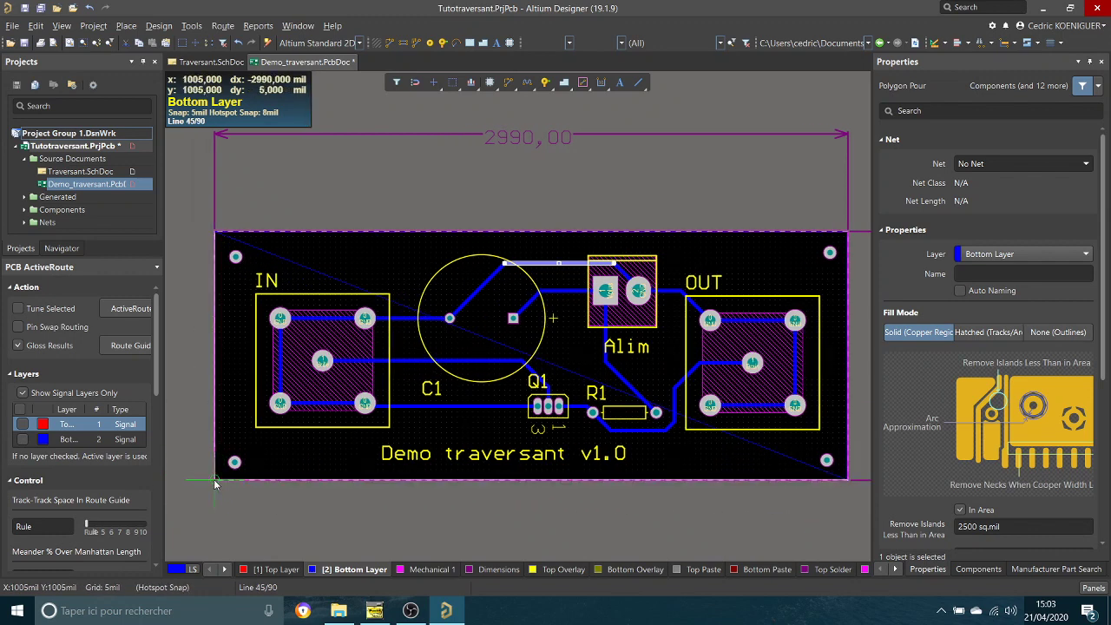
left_click(215, 482)
left_click(217, 235)
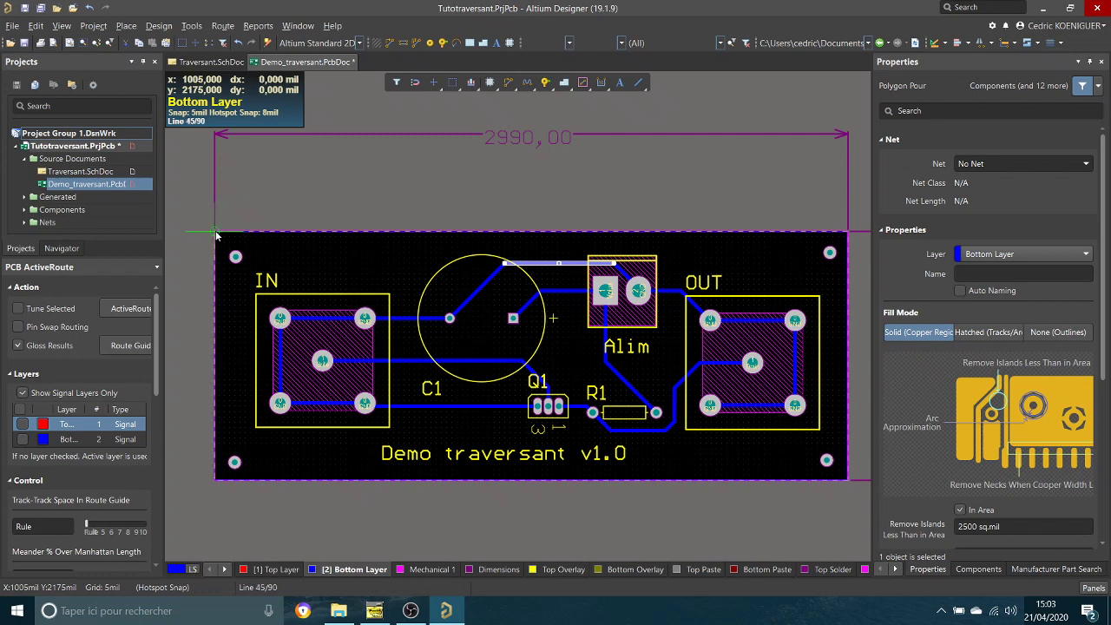
right_click(217, 235)
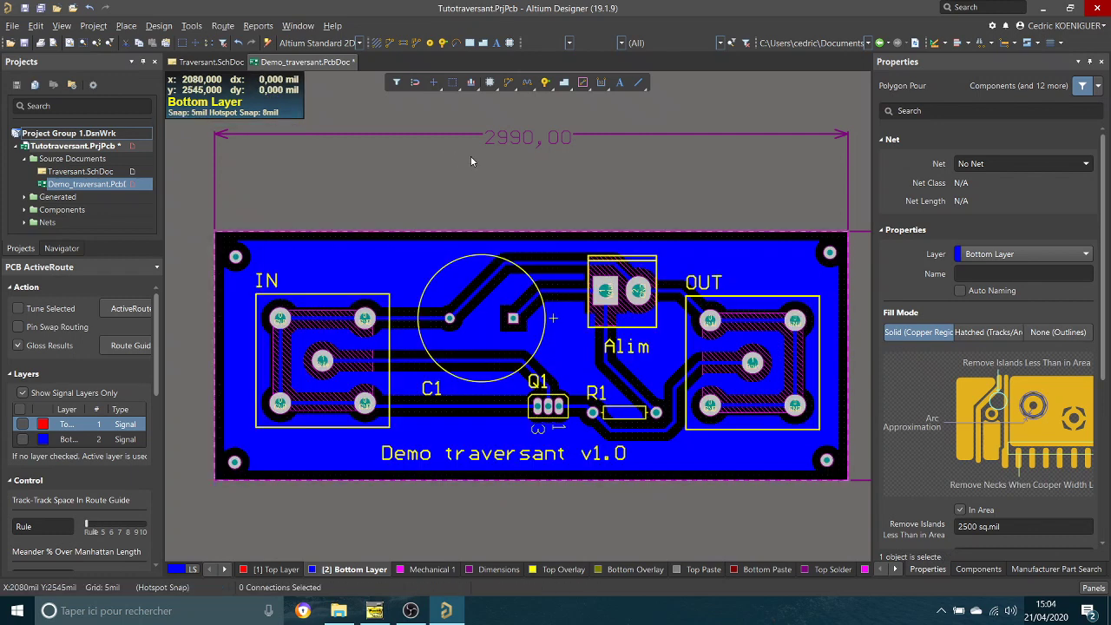
right_click(471, 161)
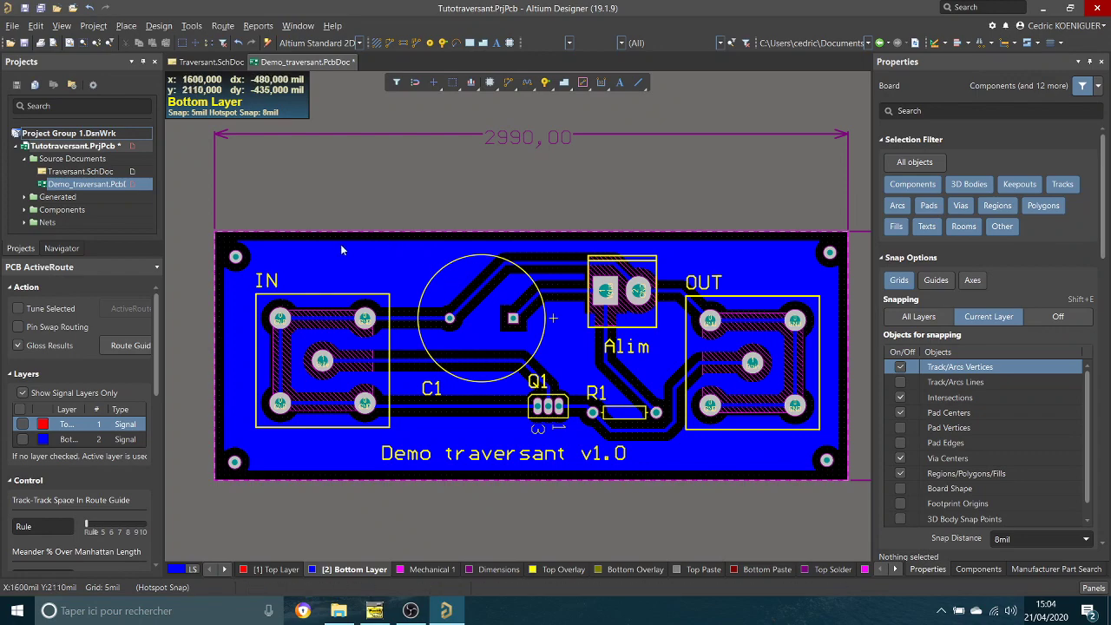
Step: Assign the bottom-layer polygon pour to the GND net
scroll(417, 317, "up", 2, "ctrl")
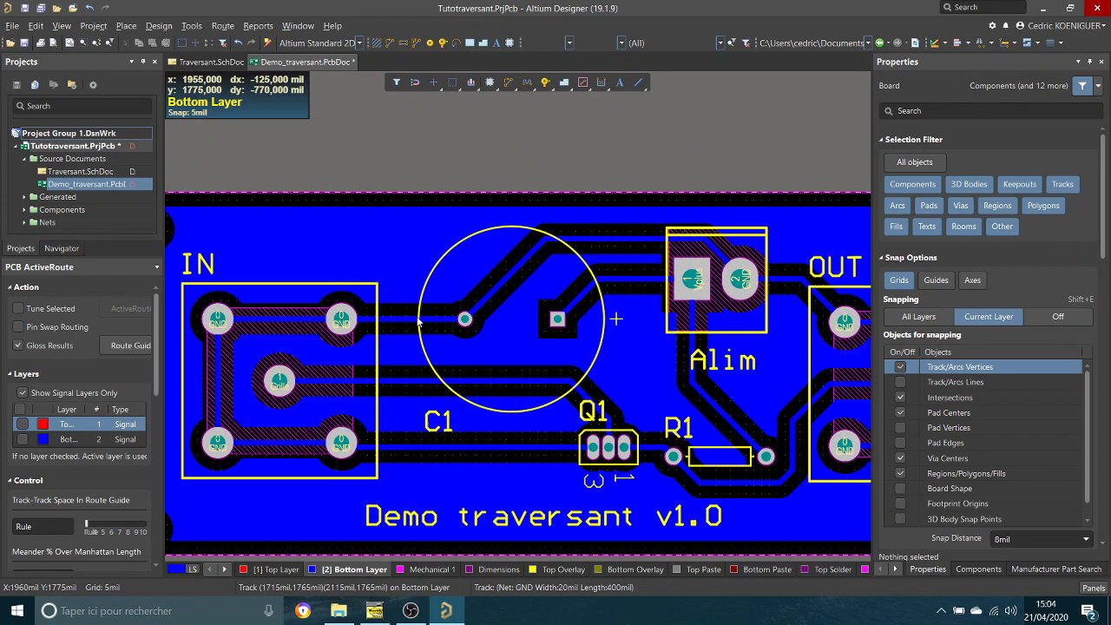
scroll(417, 320, "up", 3, "ctrl")
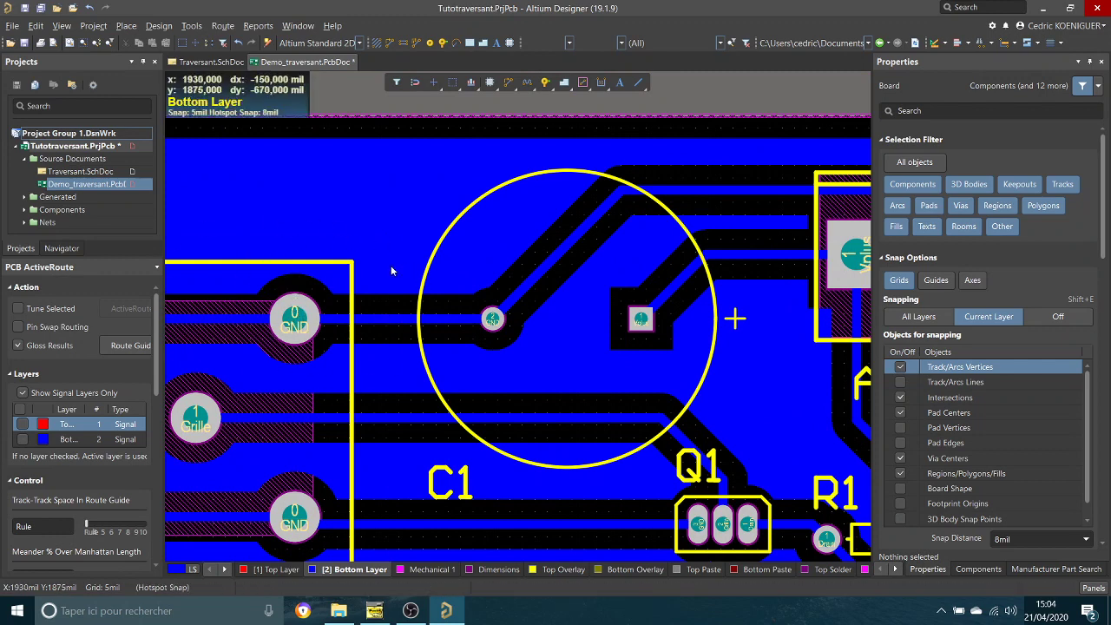
scroll(469, 351, "down", 1, "ctrl")
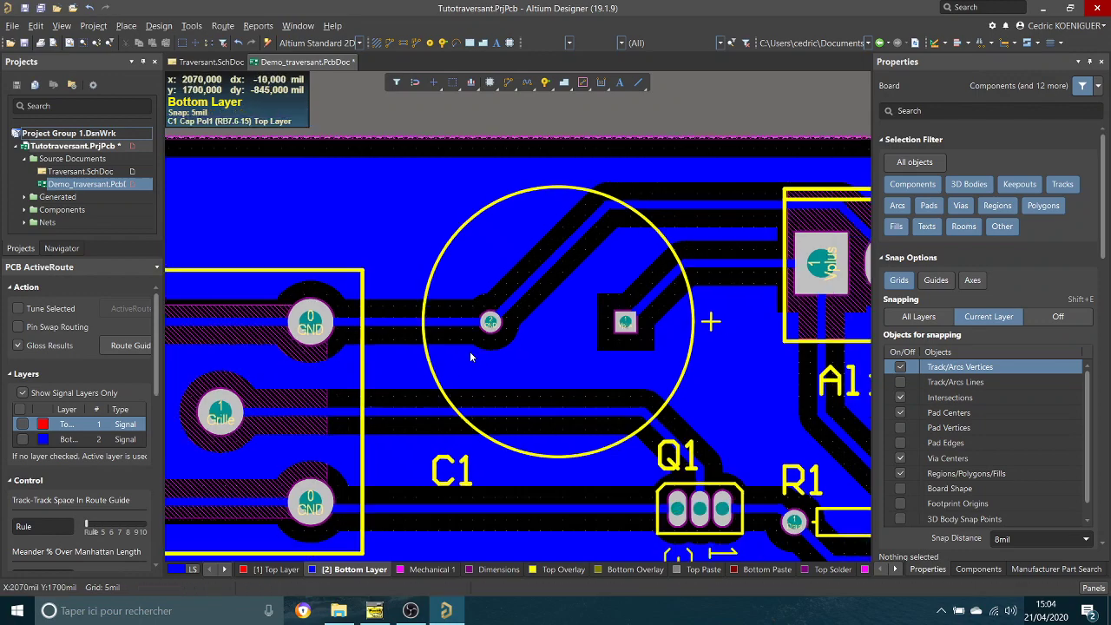
scroll(469, 351, "down", 3, "ctrl")
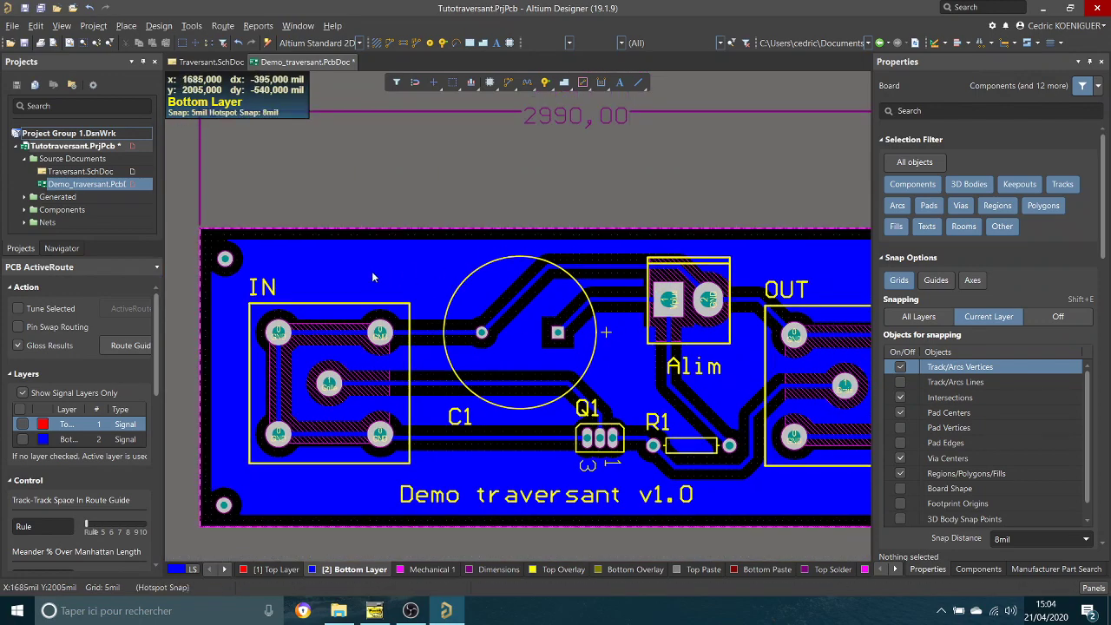
left_click(372, 276)
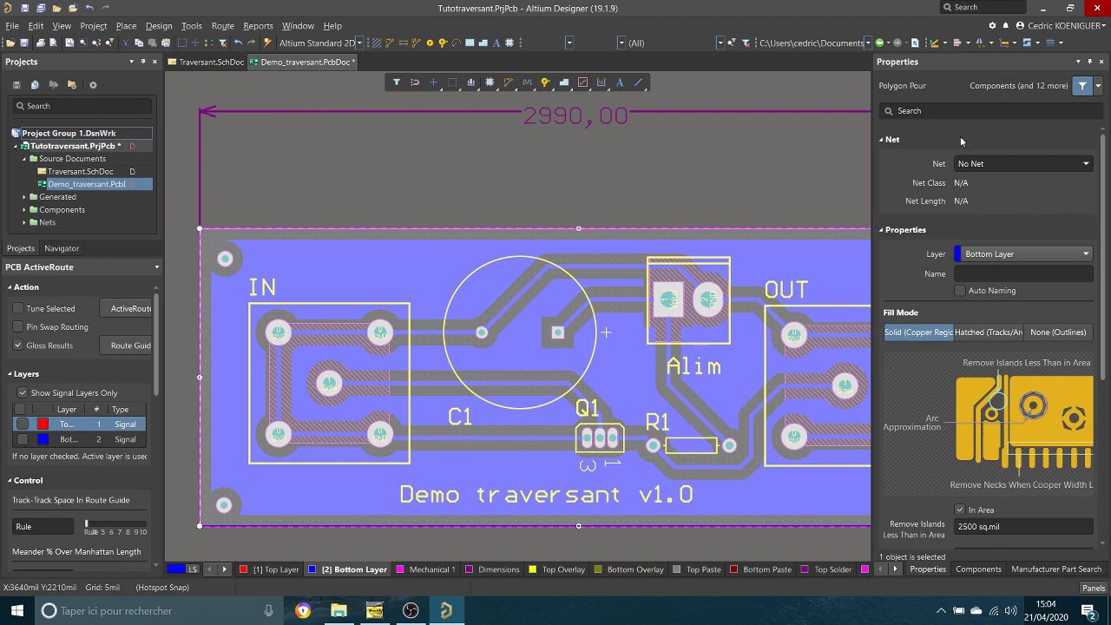
left_click(1085, 164)
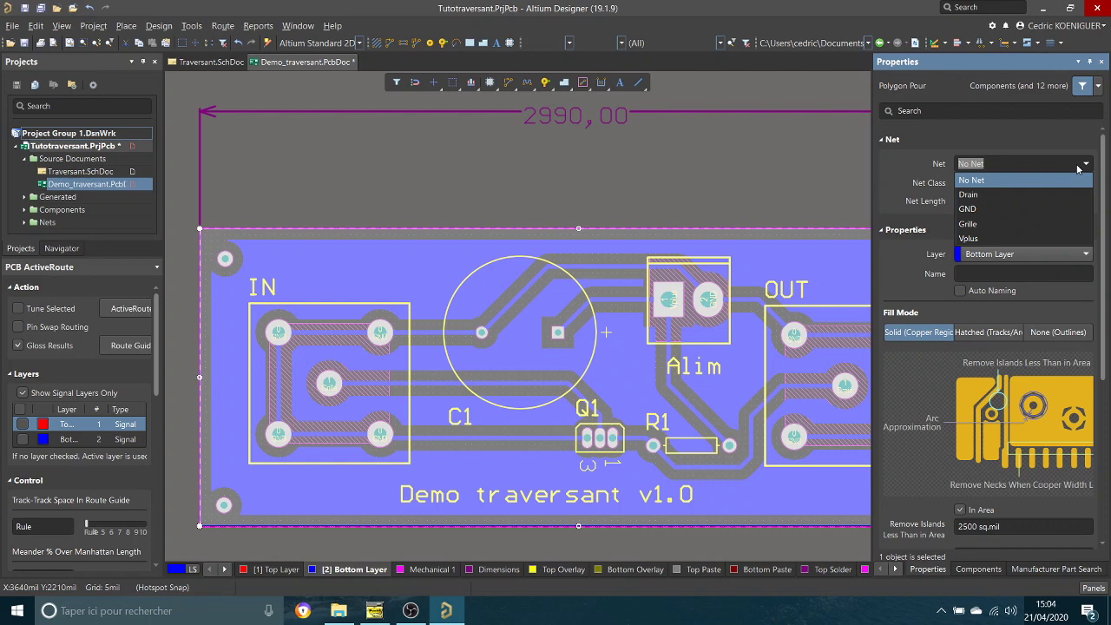
left_click(1006, 210)
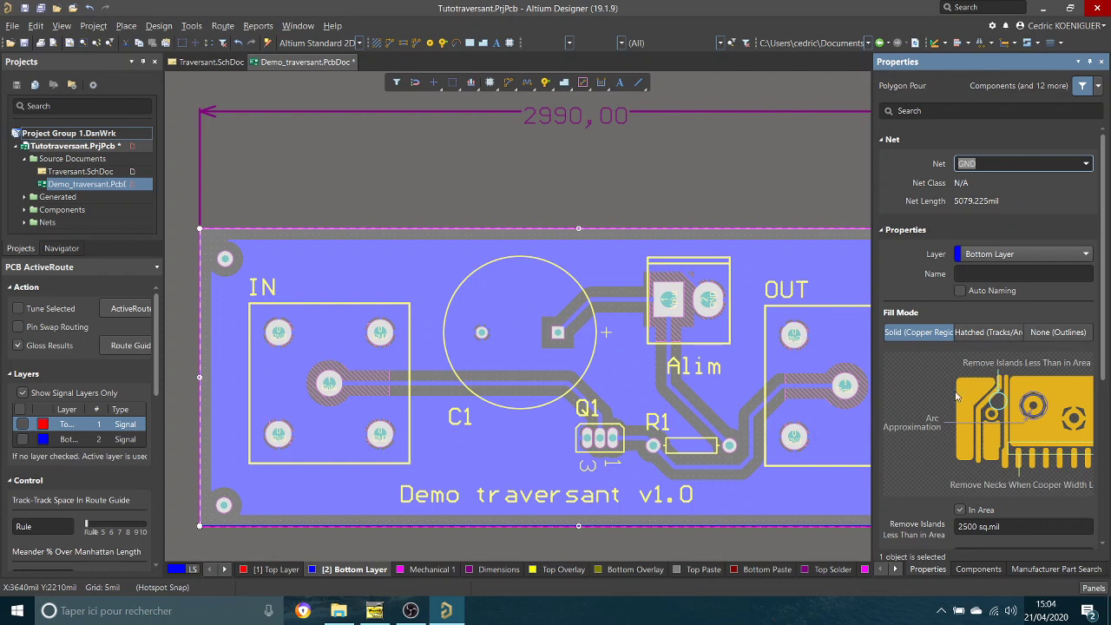
Step: Set the GND polygon to Pour Over Same Net Polygons Only and apply the change
scroll(956, 393, "down", 3)
scroll(956, 393, "down", 5)
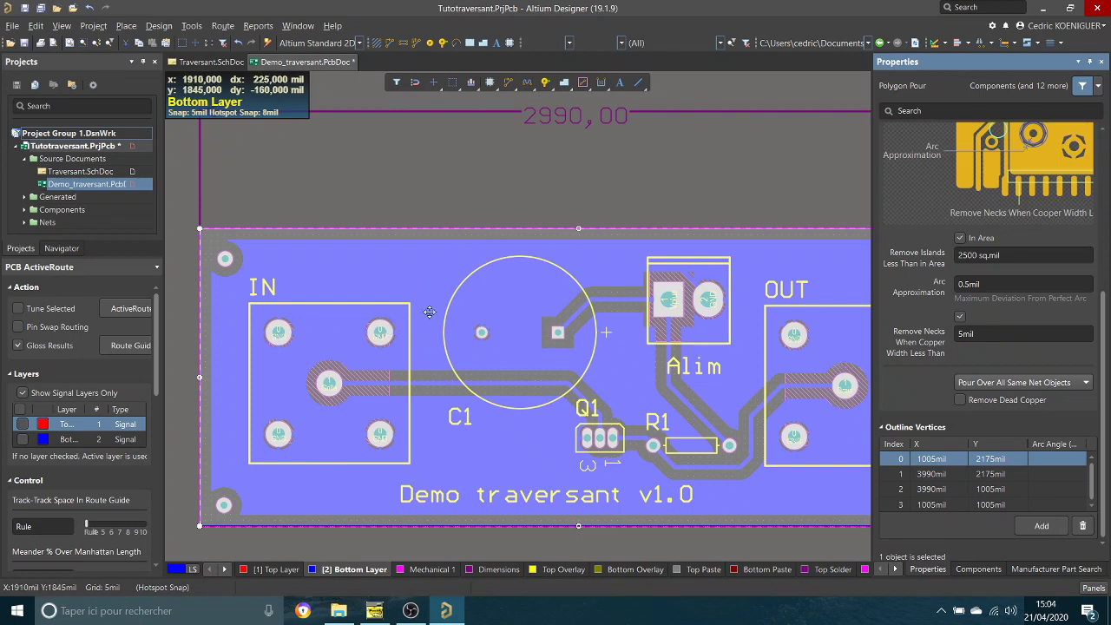
scroll(417, 330, "up", 4, "ctrl")
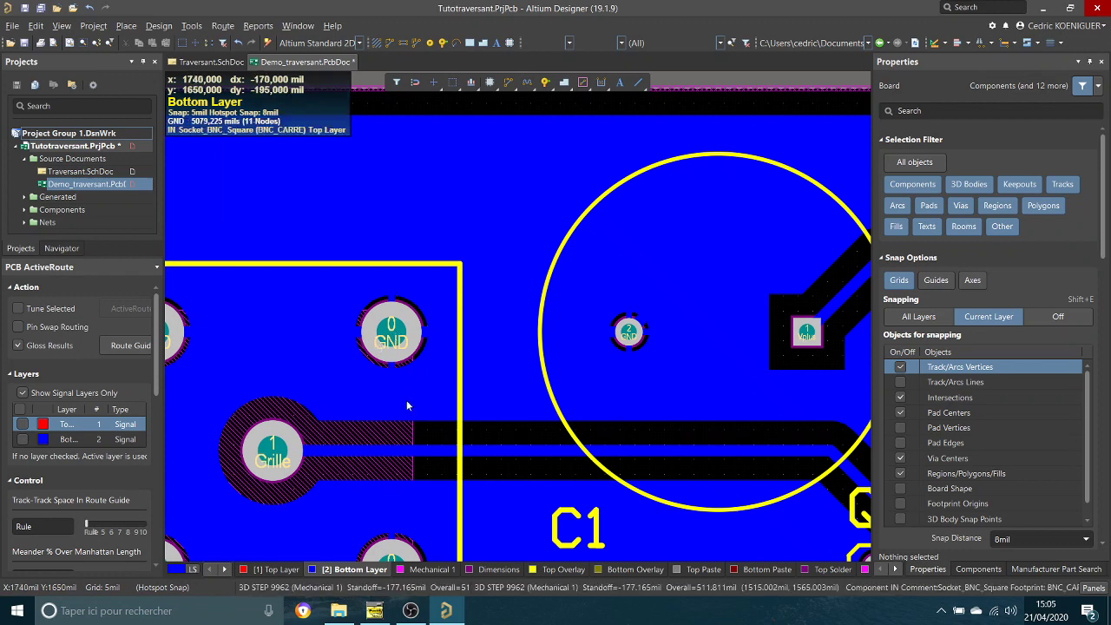
scroll(610, 319, "down", 2, "ctrl")
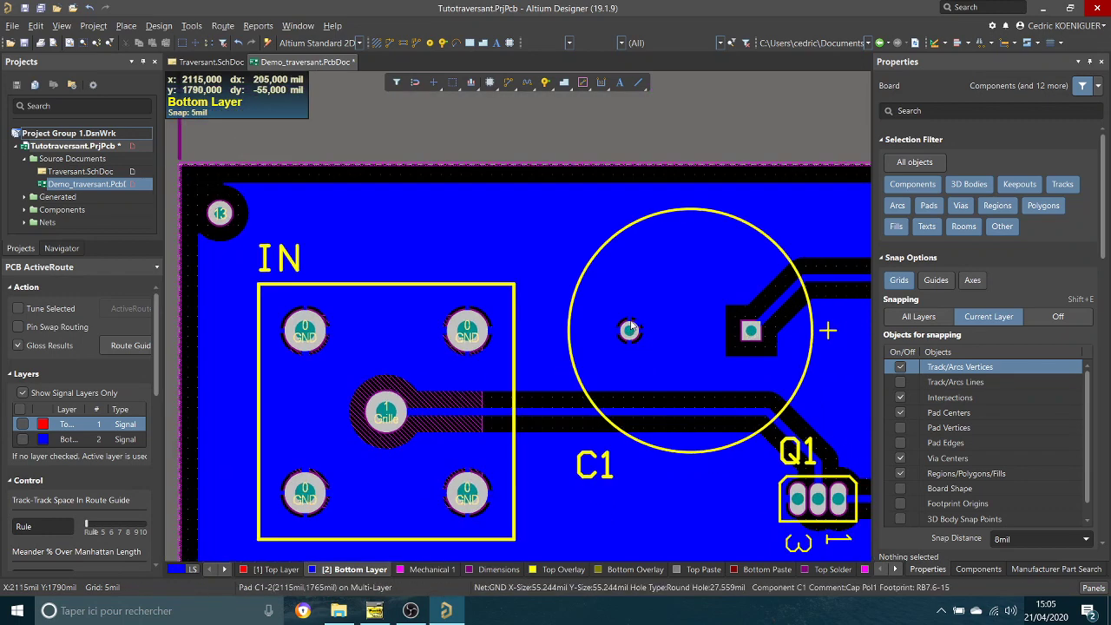
scroll(609, 319, "down", 1, "ctrl")
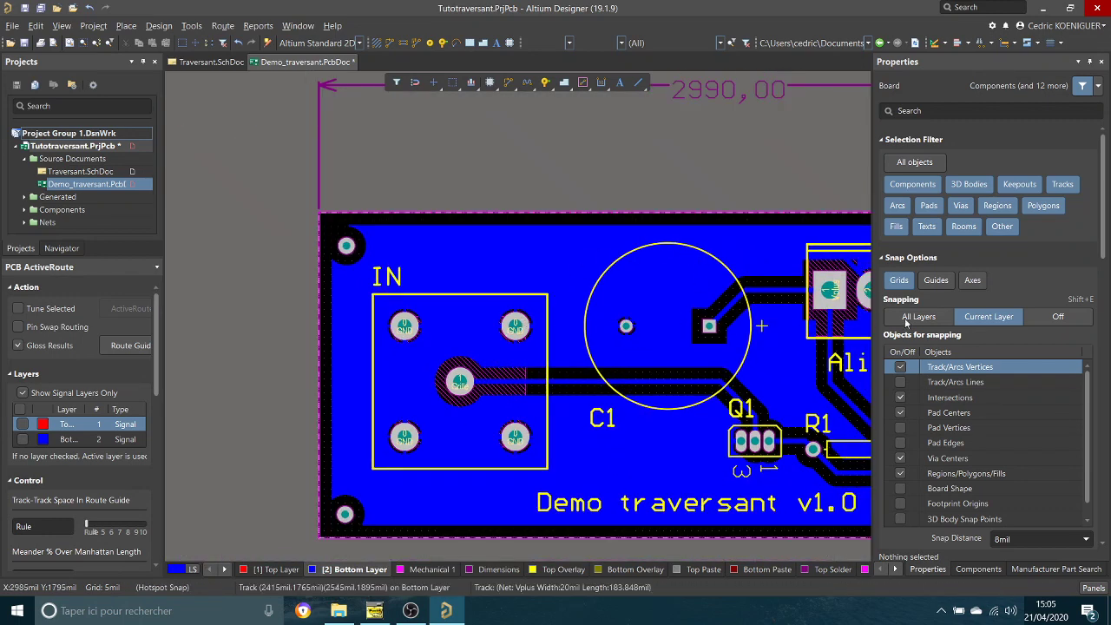
scroll(935, 323, "down", 1)
left_click(695, 293)
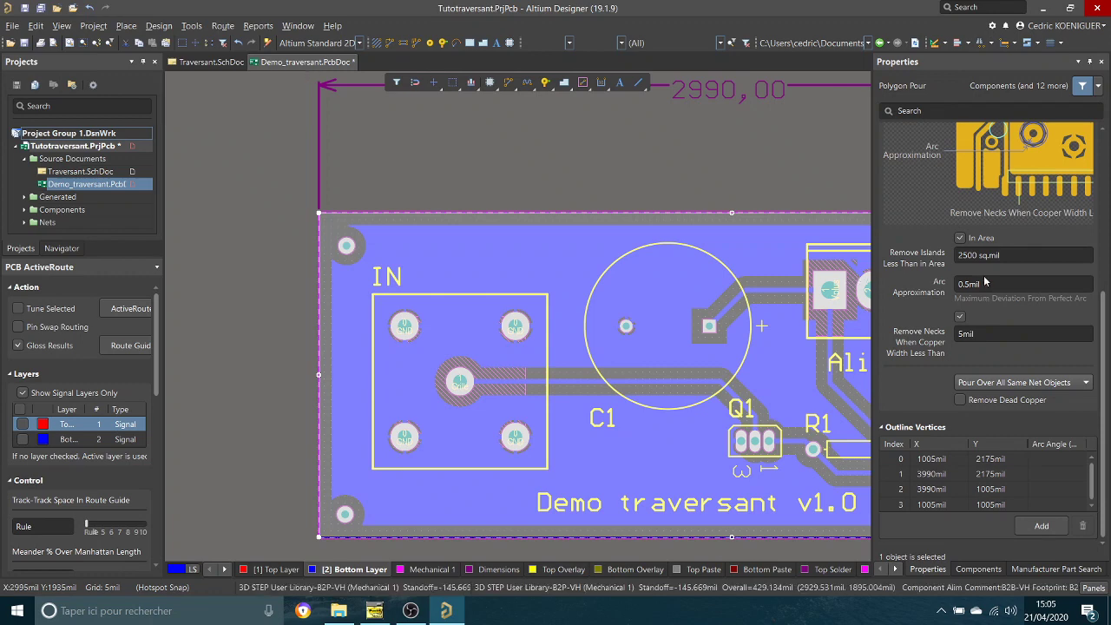
left_click(990, 383)
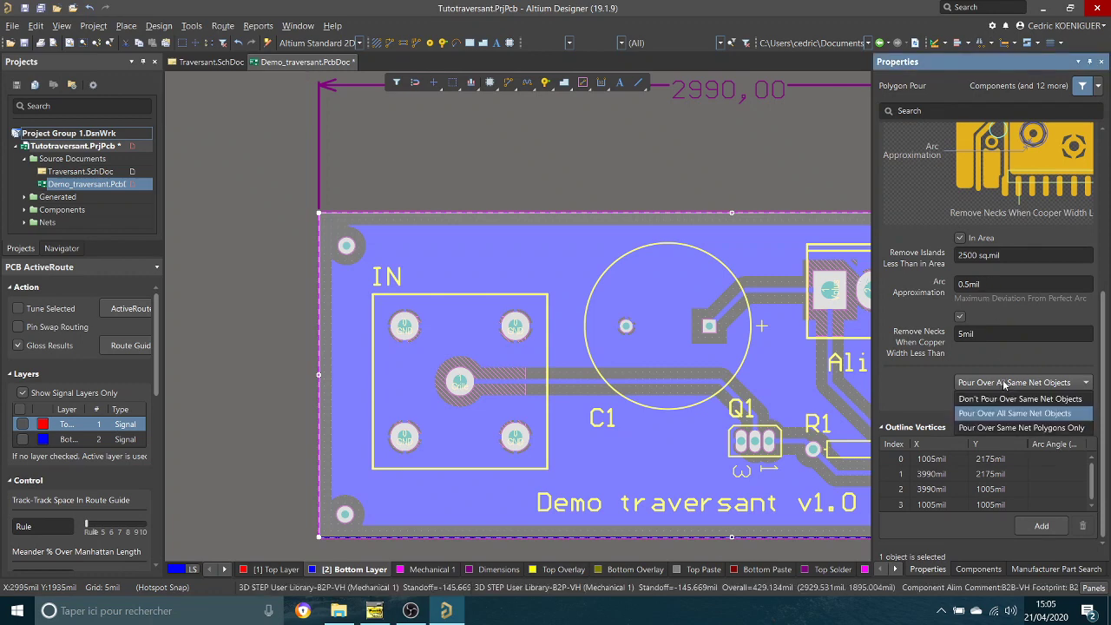
left_click(1037, 428)
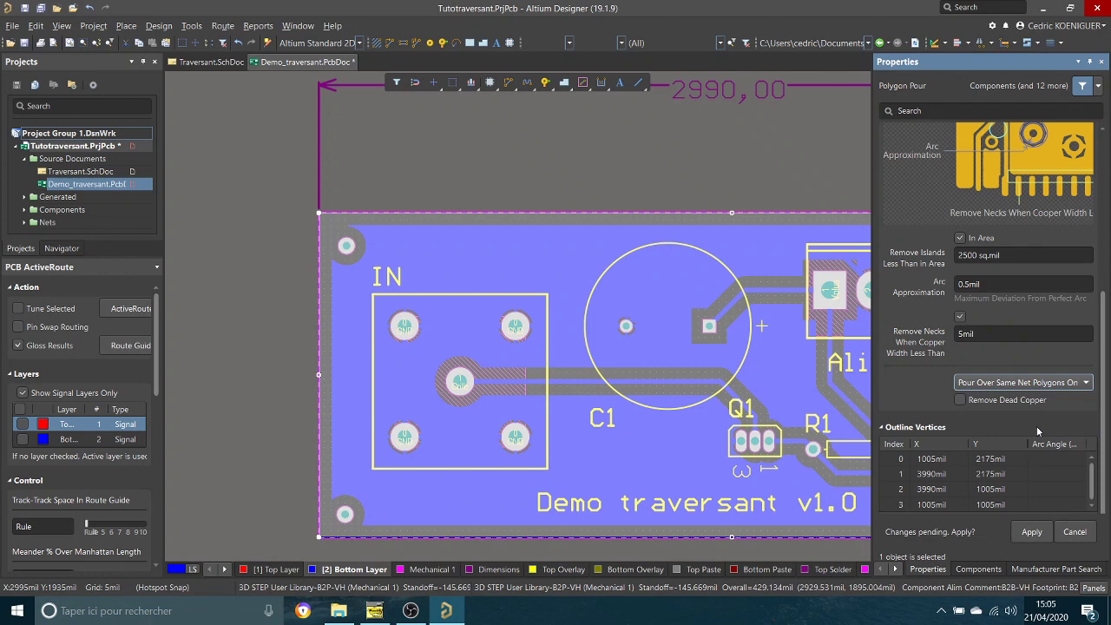
left_click(1030, 532)
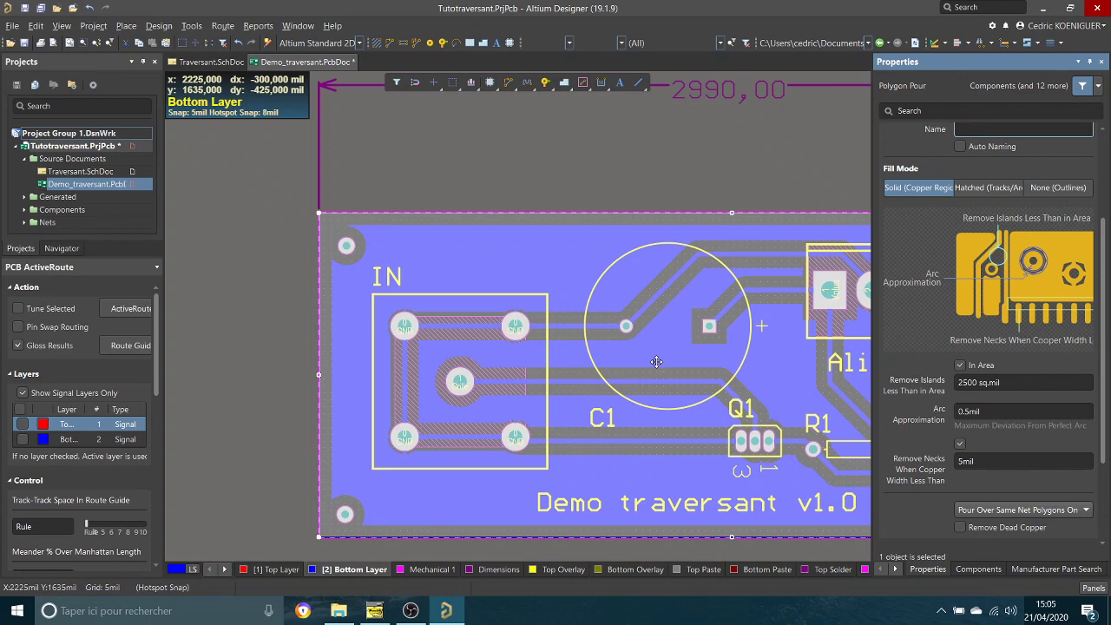
Step: Set the GND polygon to Pour Over All Same Net Objects, enable Remove Dead Copper, and apply the changes
scroll(1036, 388, "down", 2)
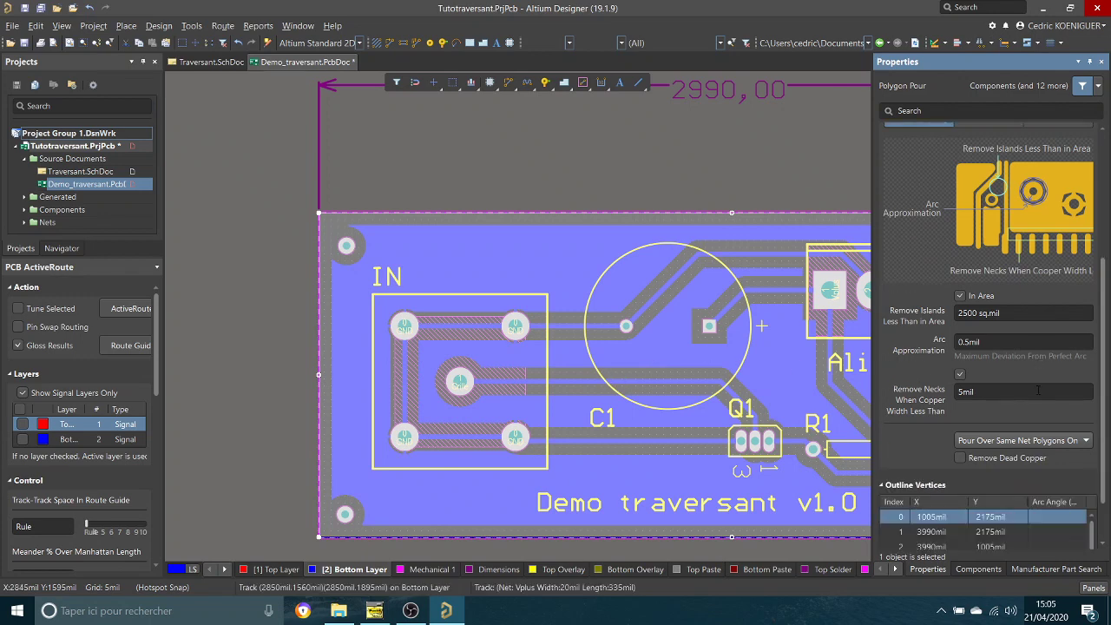
scroll(1038, 391, "down", 1)
left_click(1042, 406)
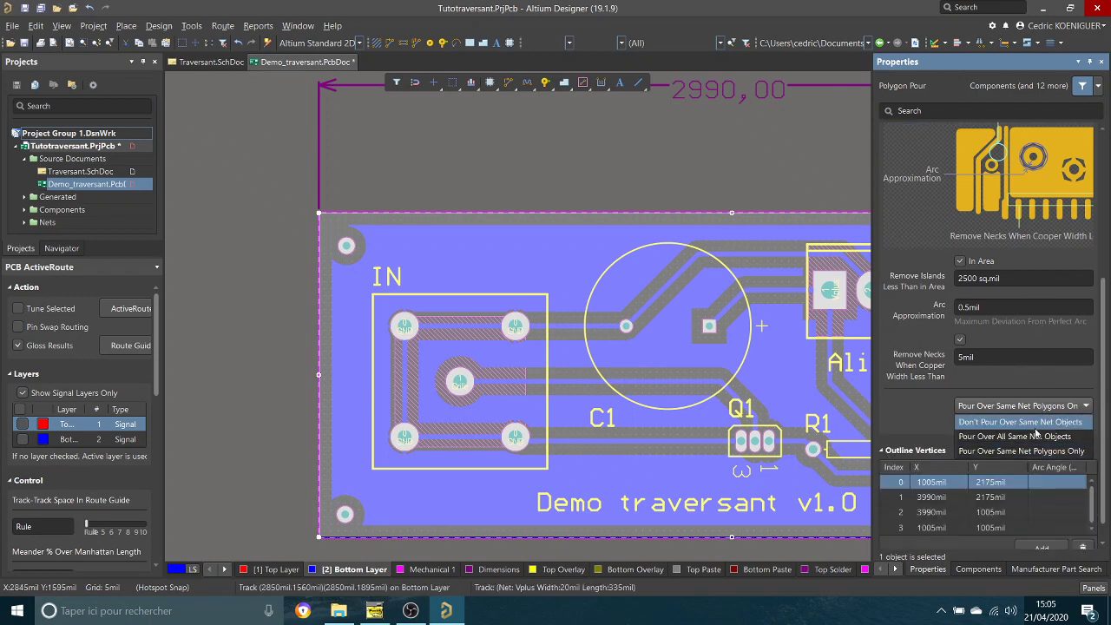
left_click(1039, 437)
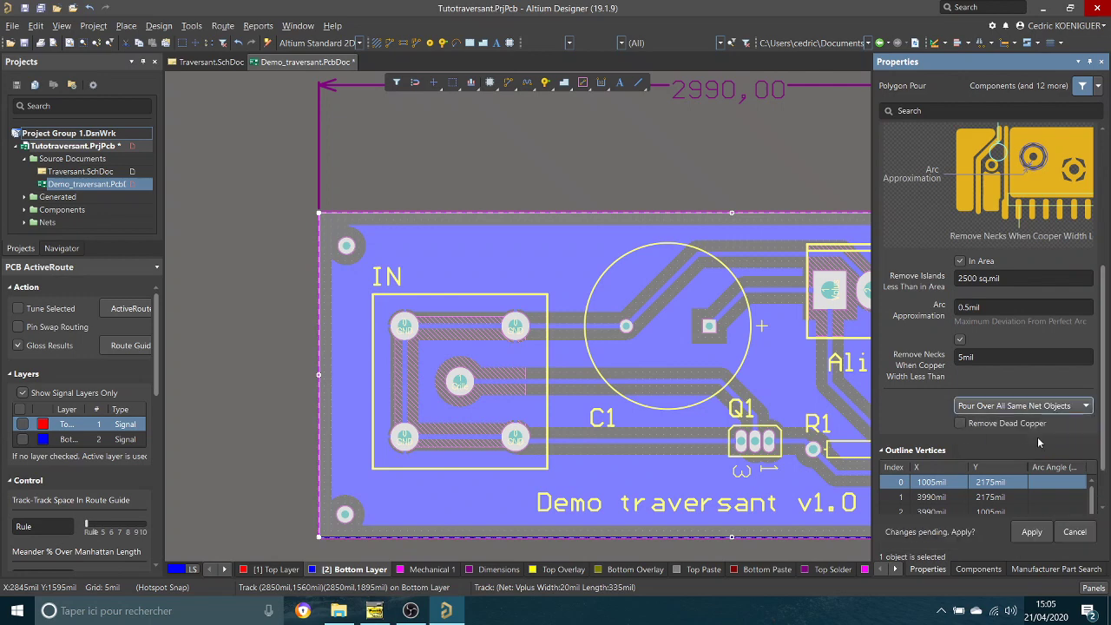
left_click(961, 424)
left_click(1032, 532)
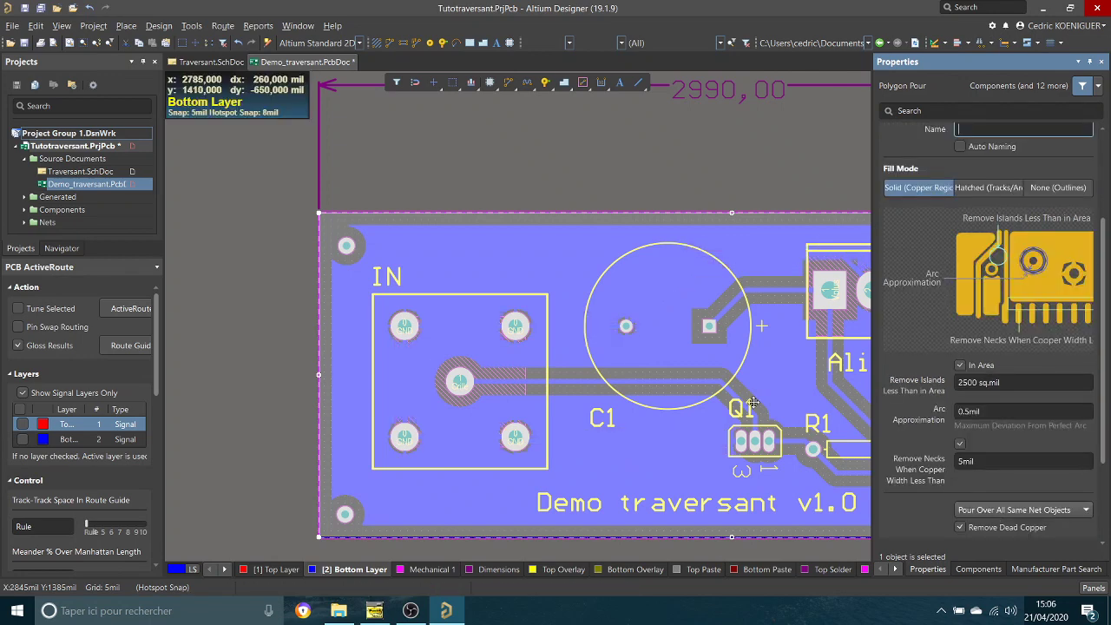
left_click(603, 177)
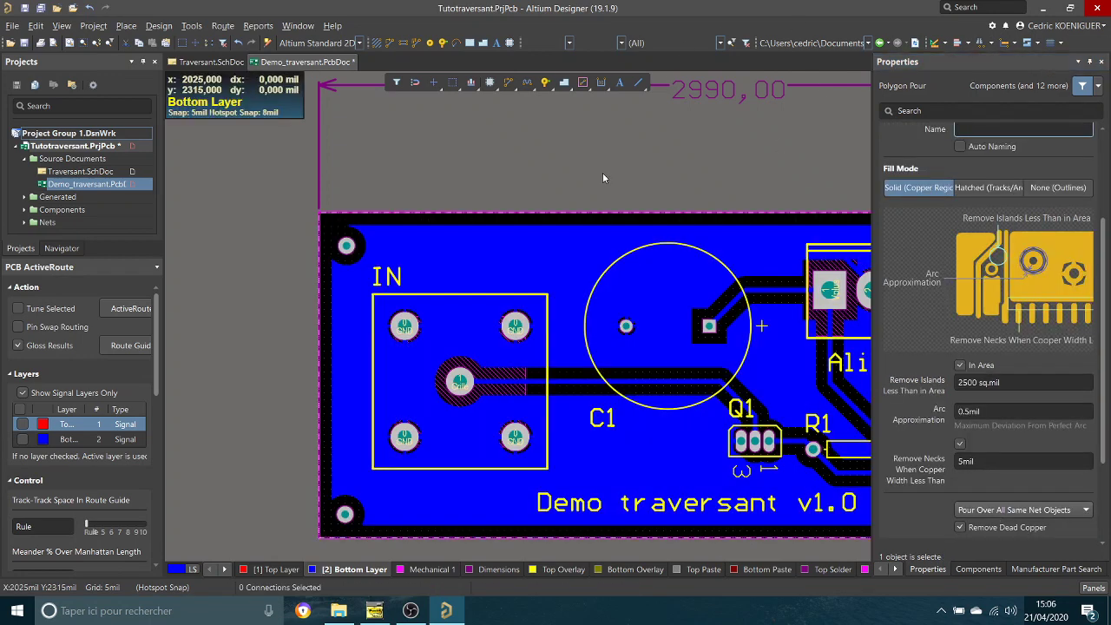
scroll(618, 168, "down", 1, "ctrl")
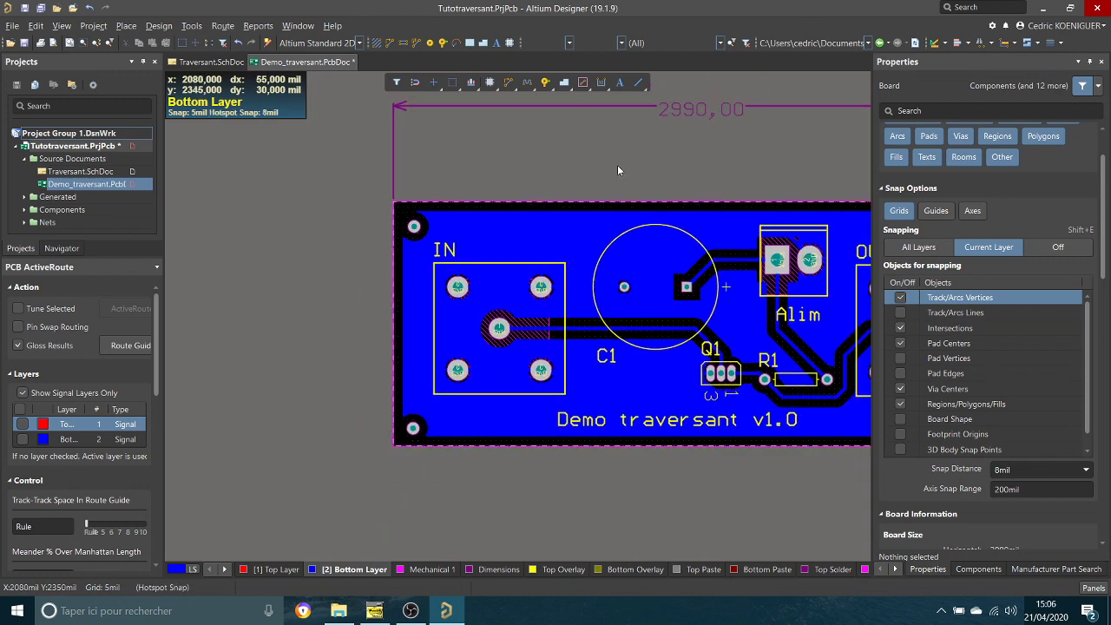
scroll(617, 164, "right", 2, "shift")
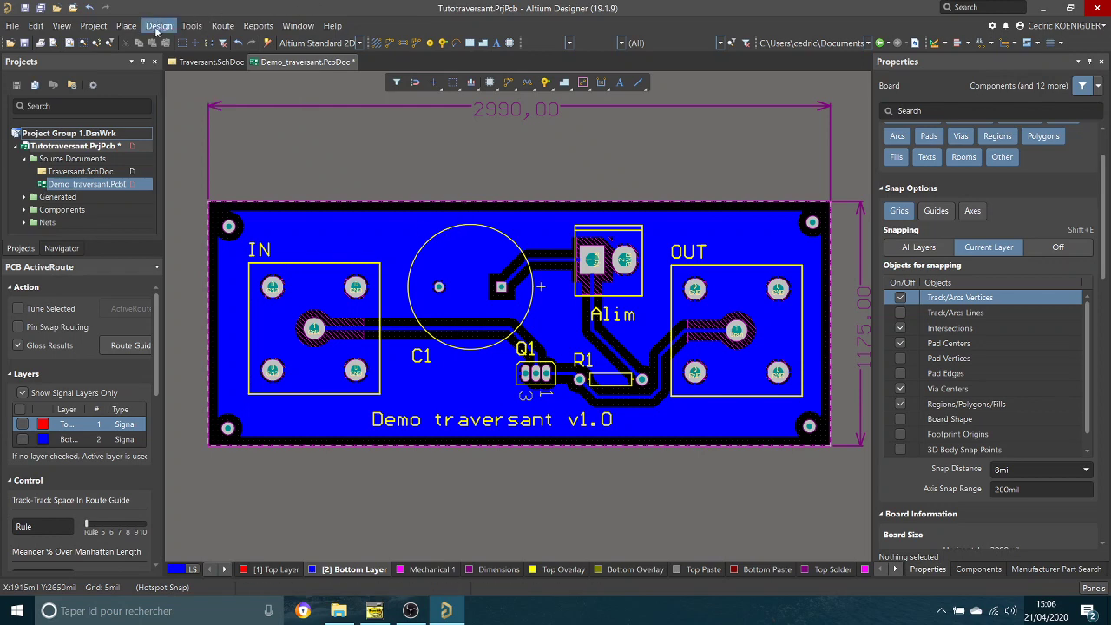
Step: Check the Polygon Rebuild options in the PCB Editor's General preferences and close the preferences
left_click(190, 26)
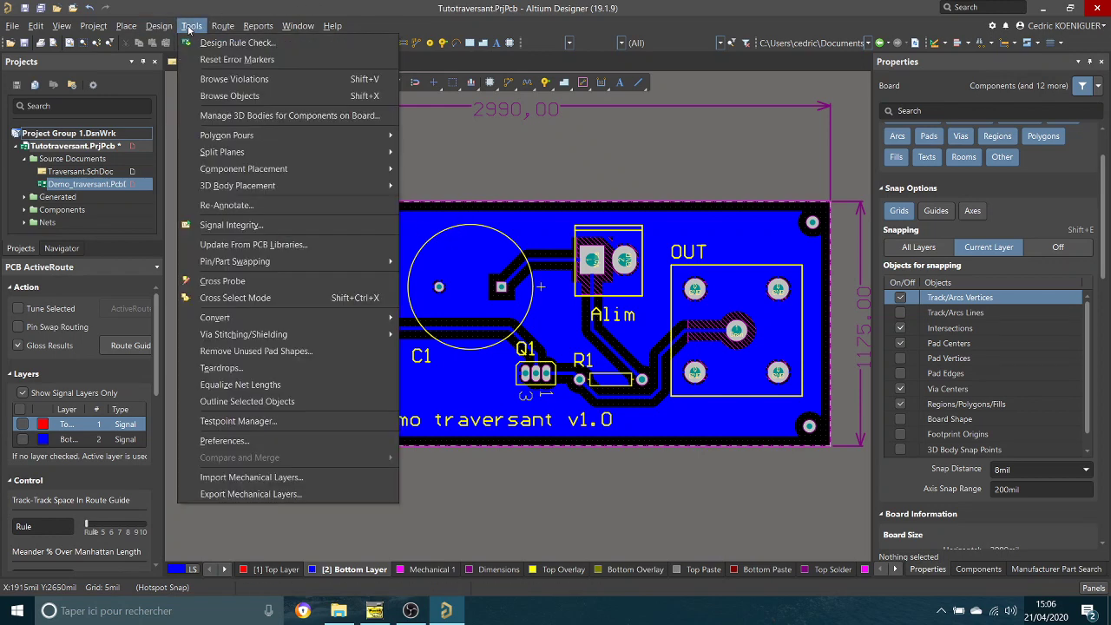
mouse_move(128, 27)
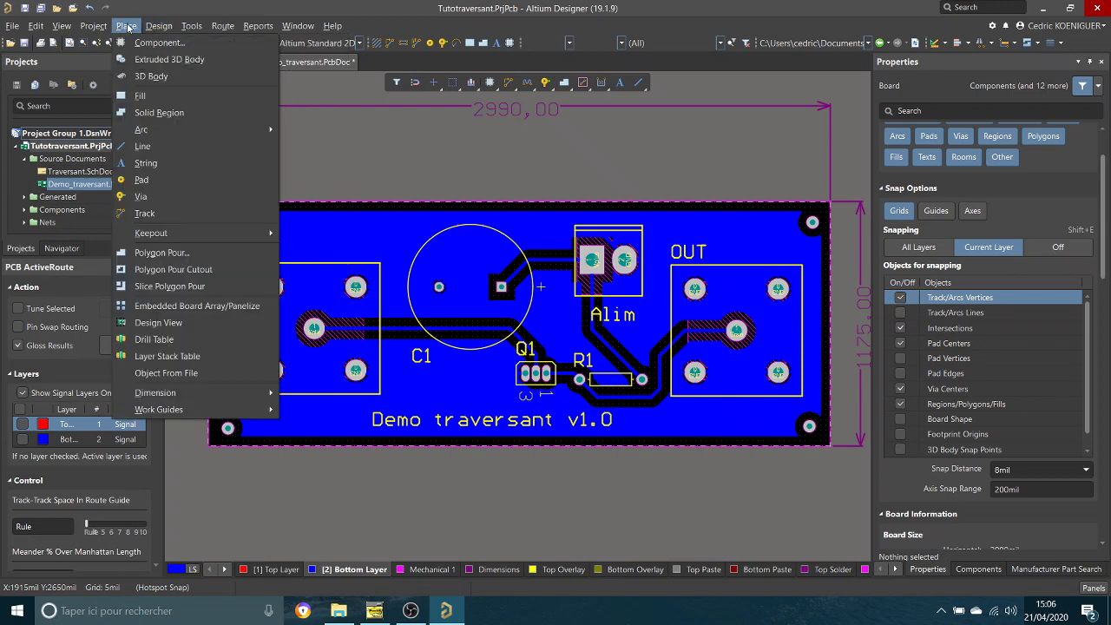
mouse_move(199, 28)
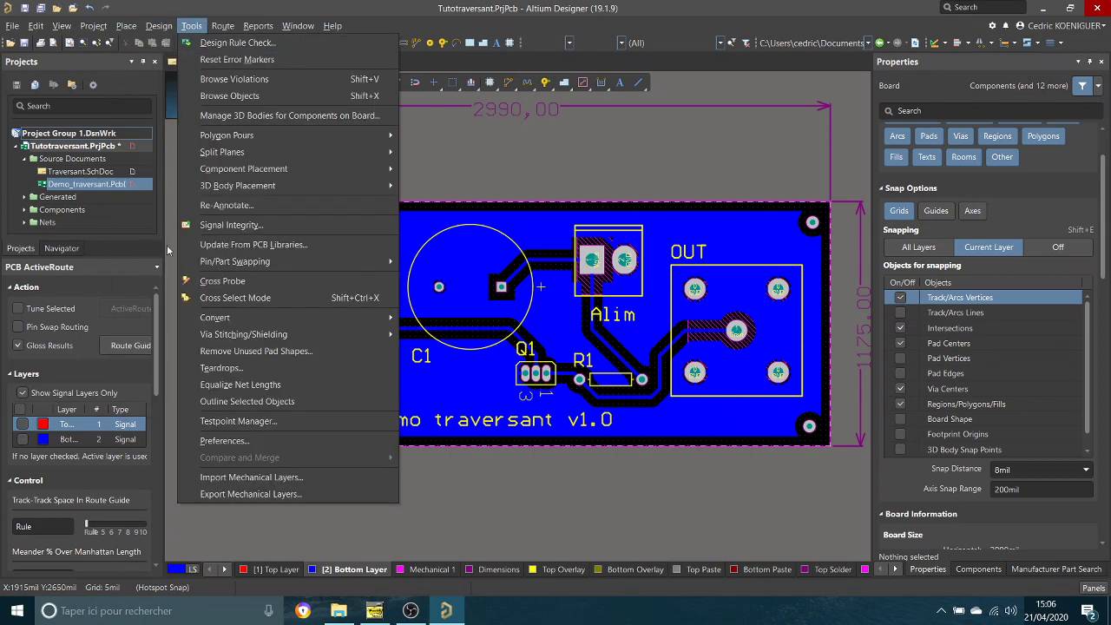
left_click(240, 441)
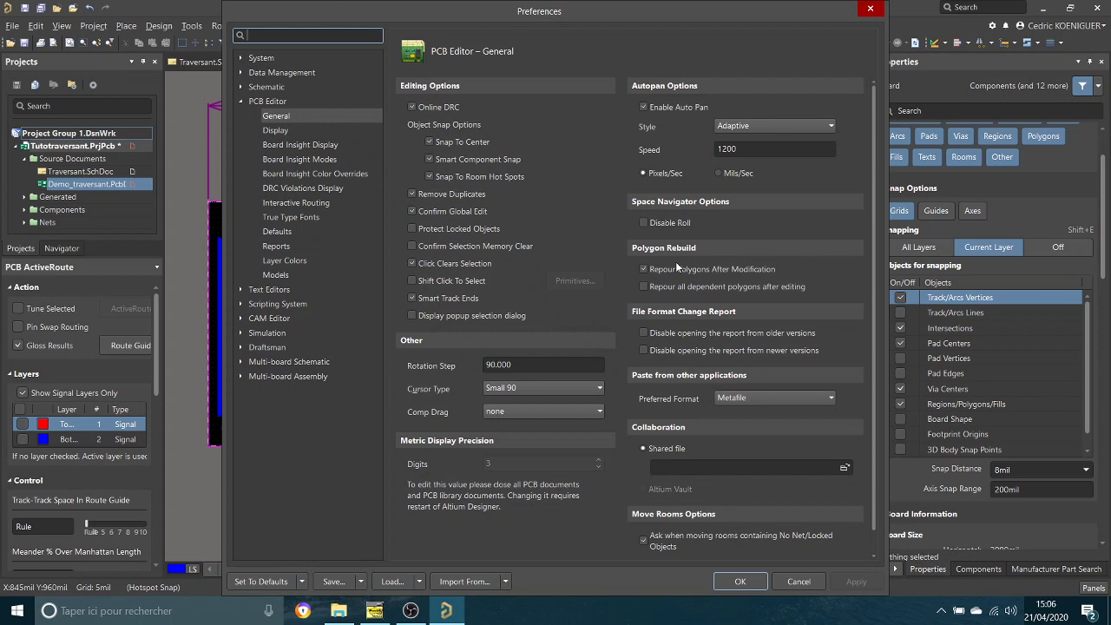
left_click(740, 581)
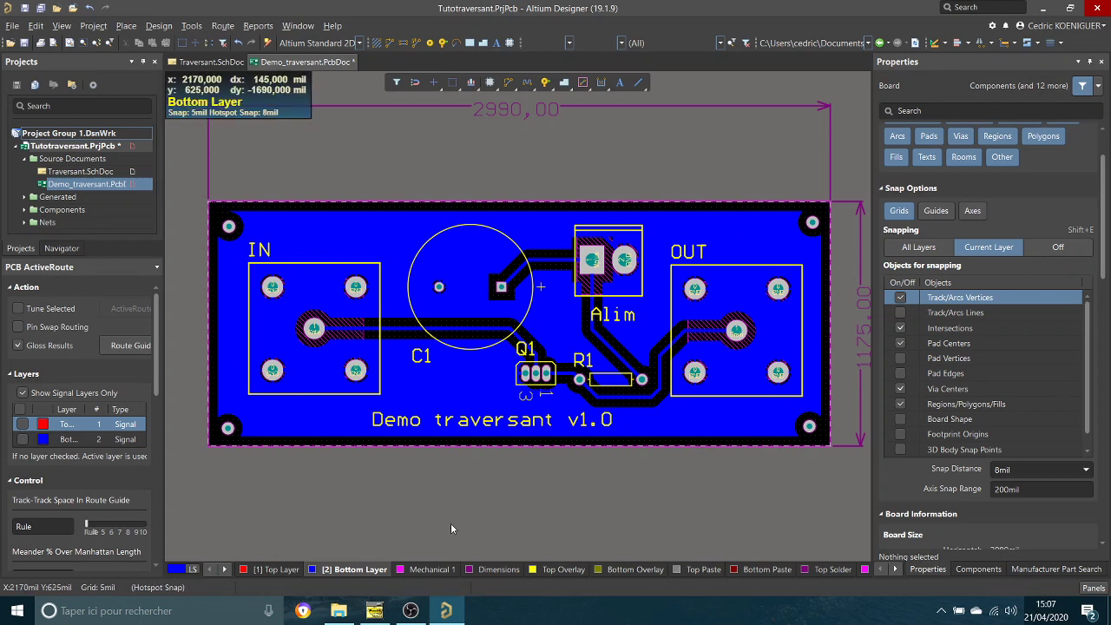
Step: Set the Mechanical 1 layer's type to Route Tool Path in the view configuration
left_click(424, 570)
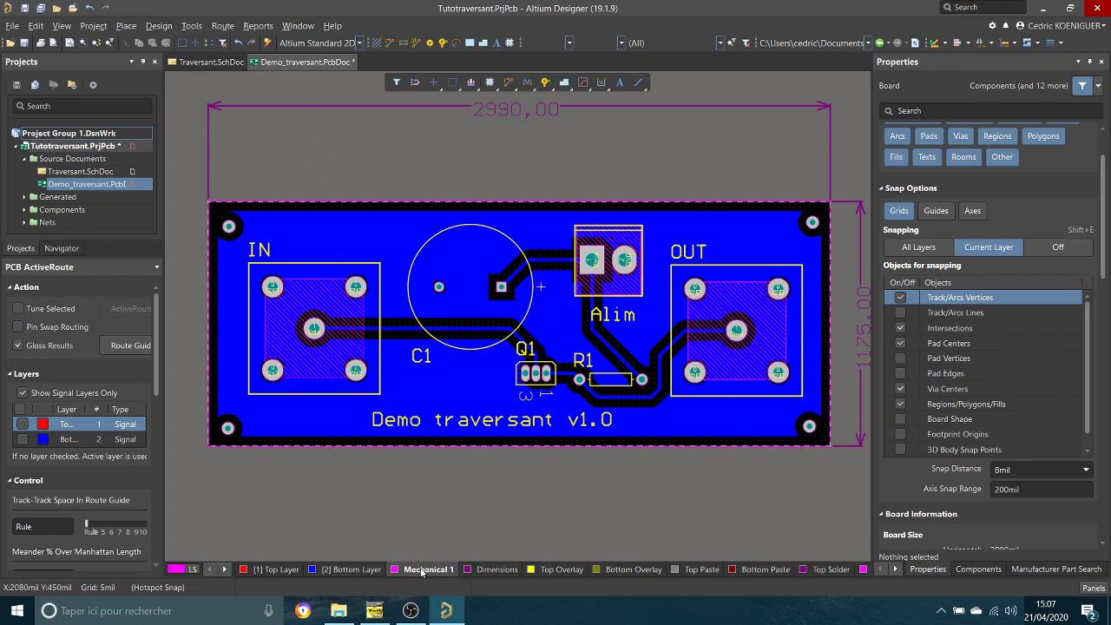
double_click(421, 570)
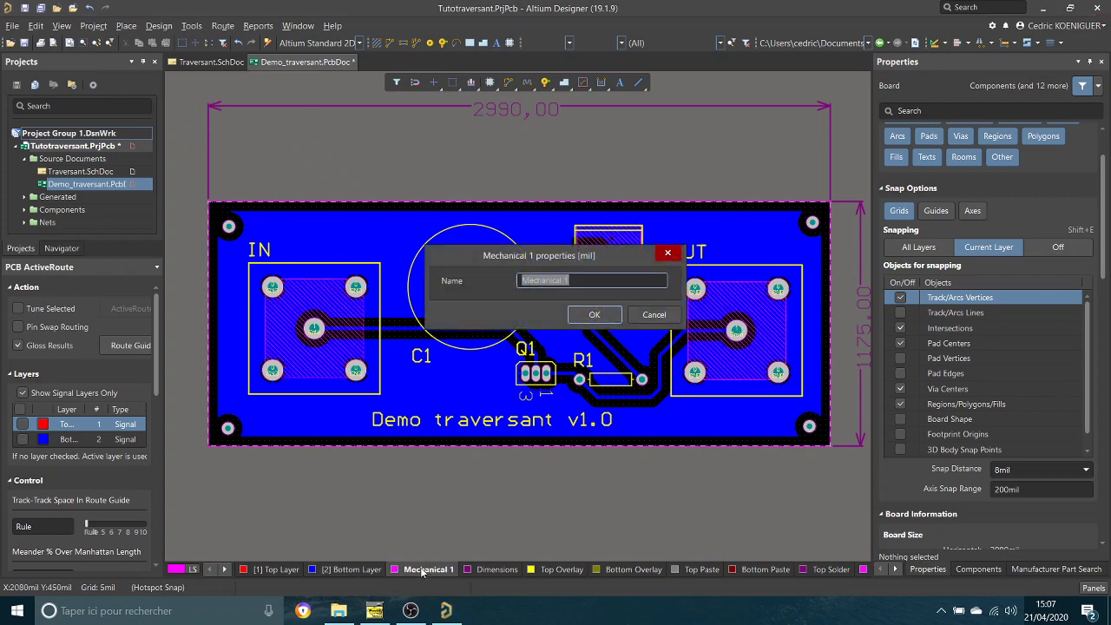
left_click(653, 315)
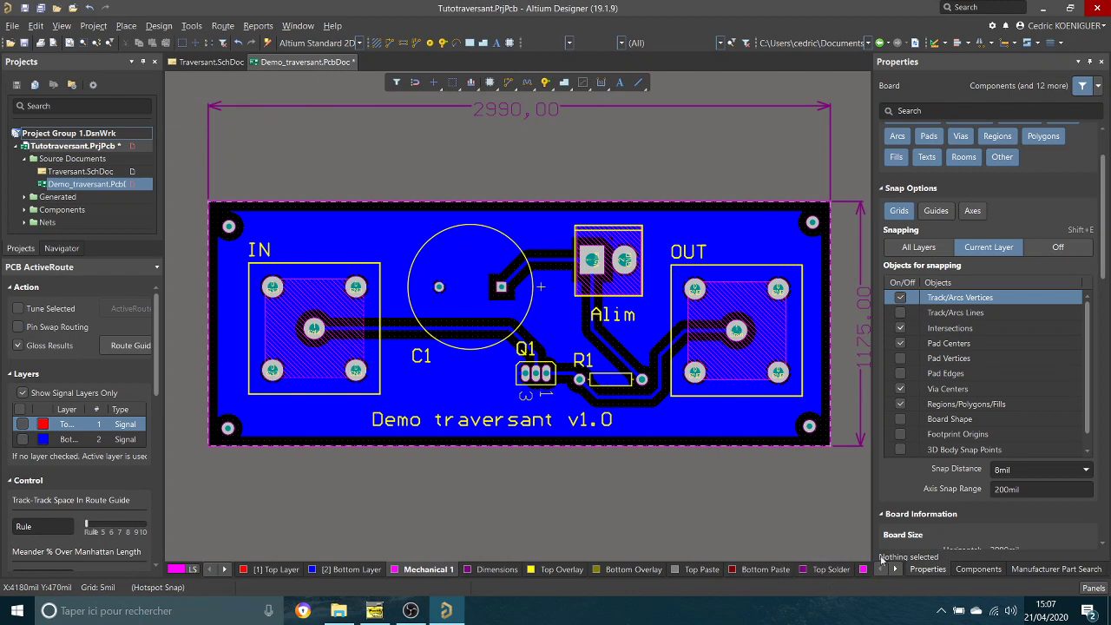
left_click(897, 568)
left_click(1052, 570)
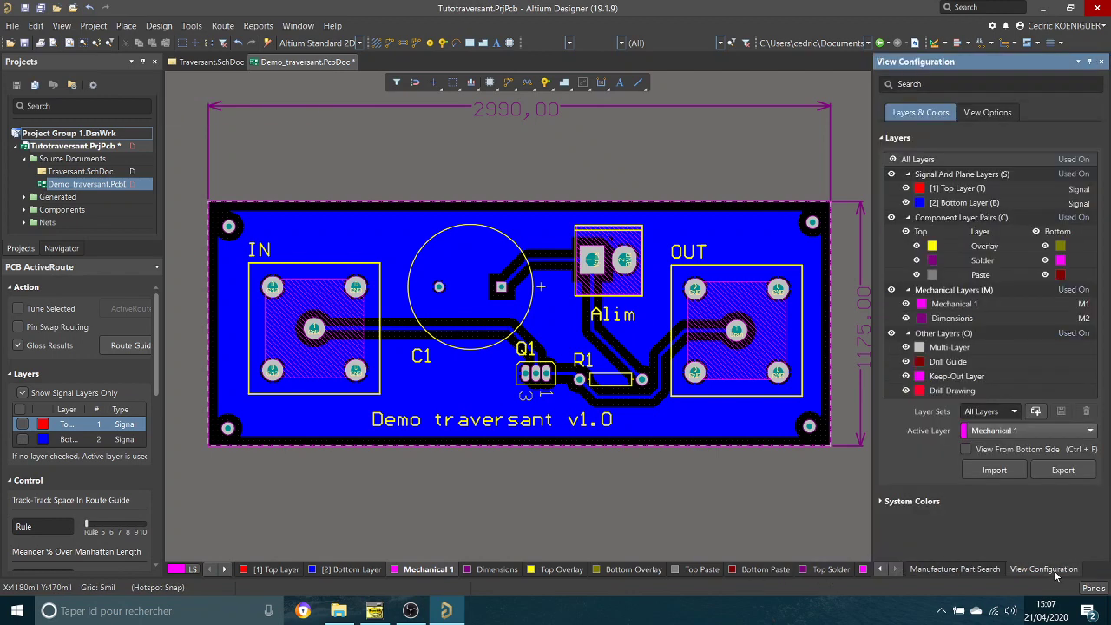
double_click(958, 306)
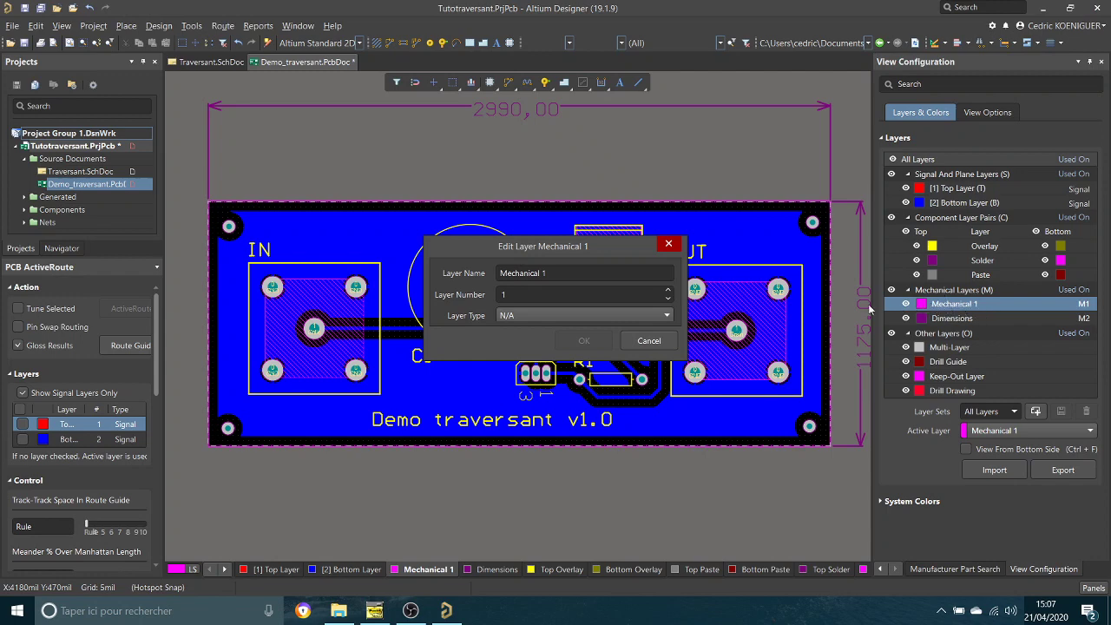
left_click(519, 316)
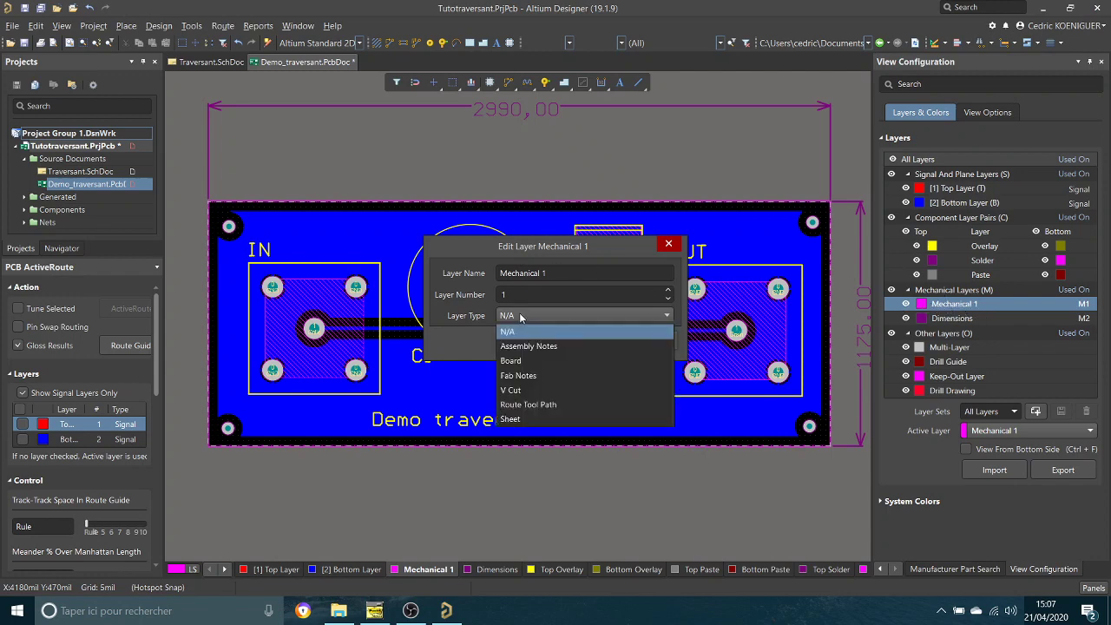
left_click(552, 405)
left_click(589, 340)
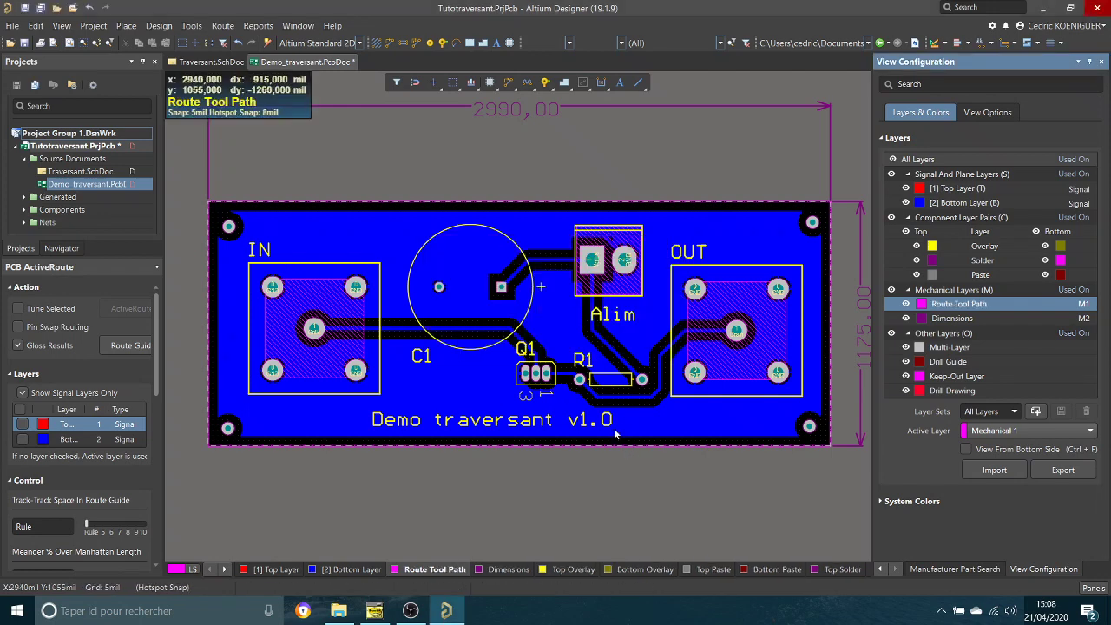
Step: Create line primitives from the board shape on the Route Tool Path layer, 2 mm wide, with Include Cutouts and Route Tool Outline enabled
left_click(187, 180)
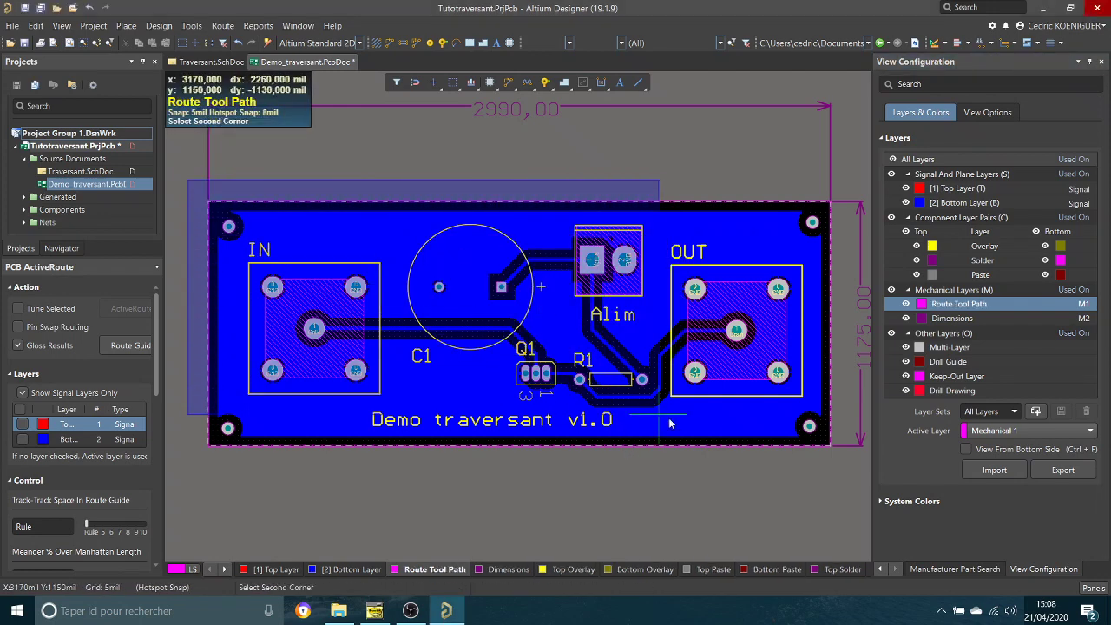
left_click(846, 470)
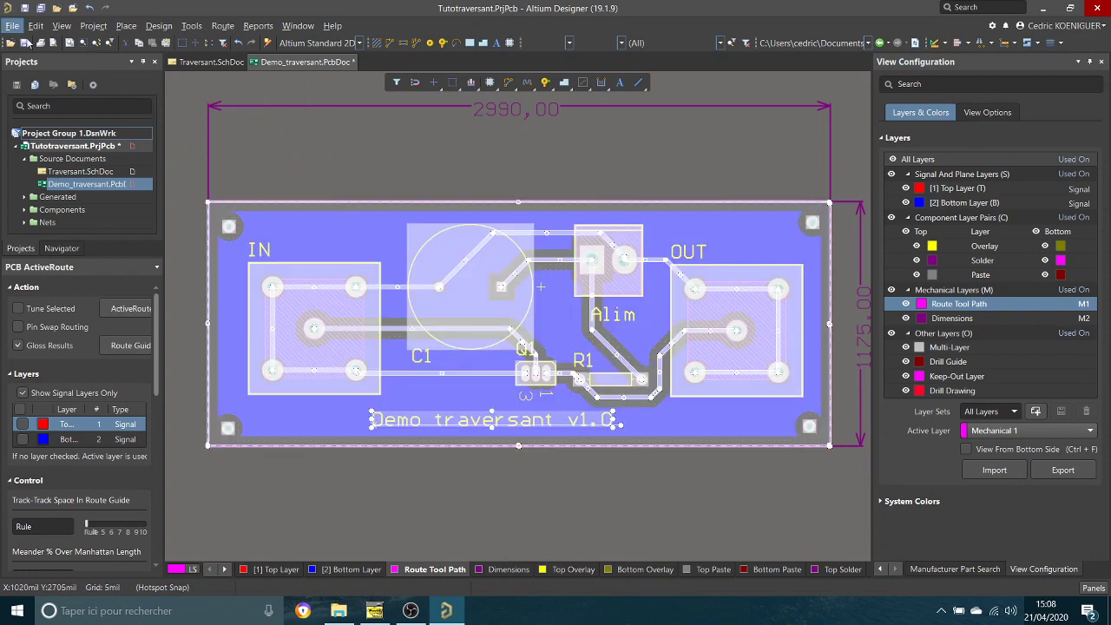
left_click(159, 25)
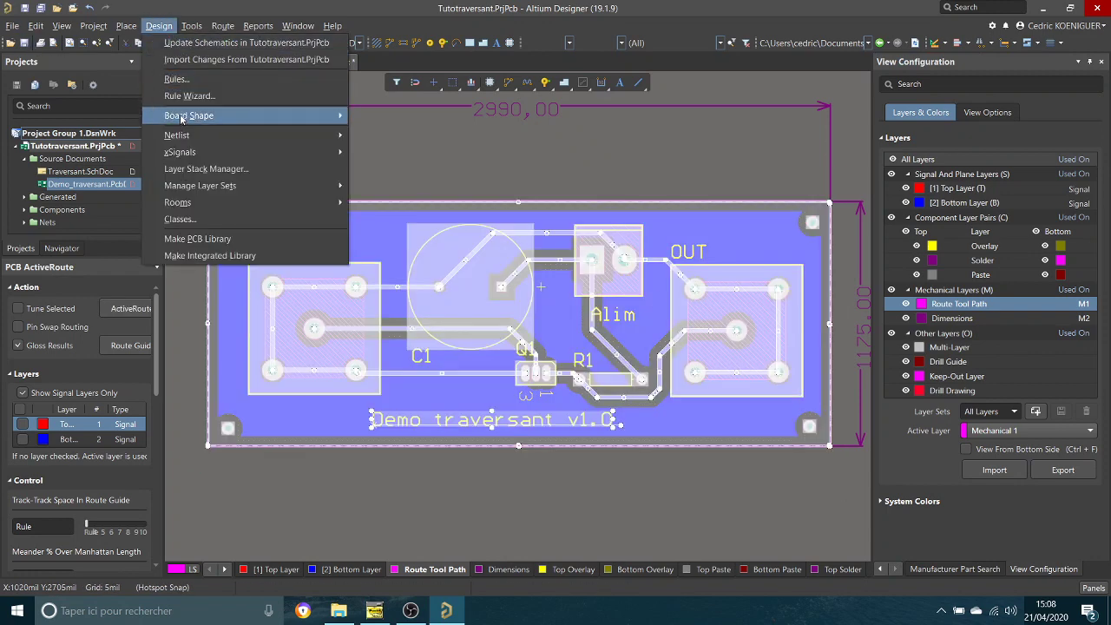
mouse_move(184, 118)
left_click(412, 151)
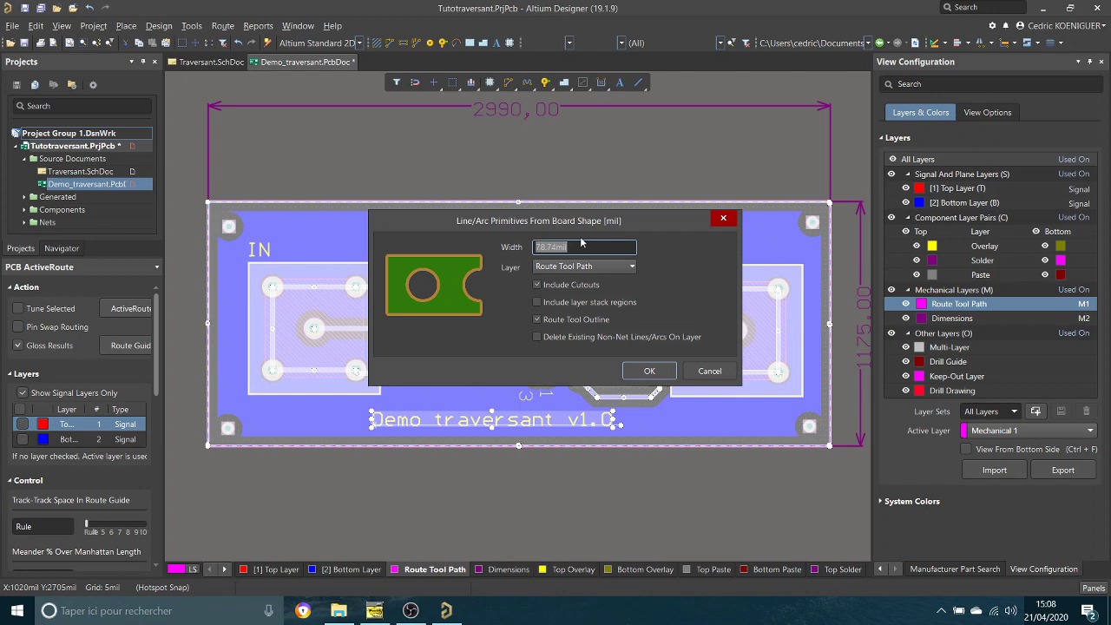
type("2mm")
left_click(648, 371)
left_click(718, 482)
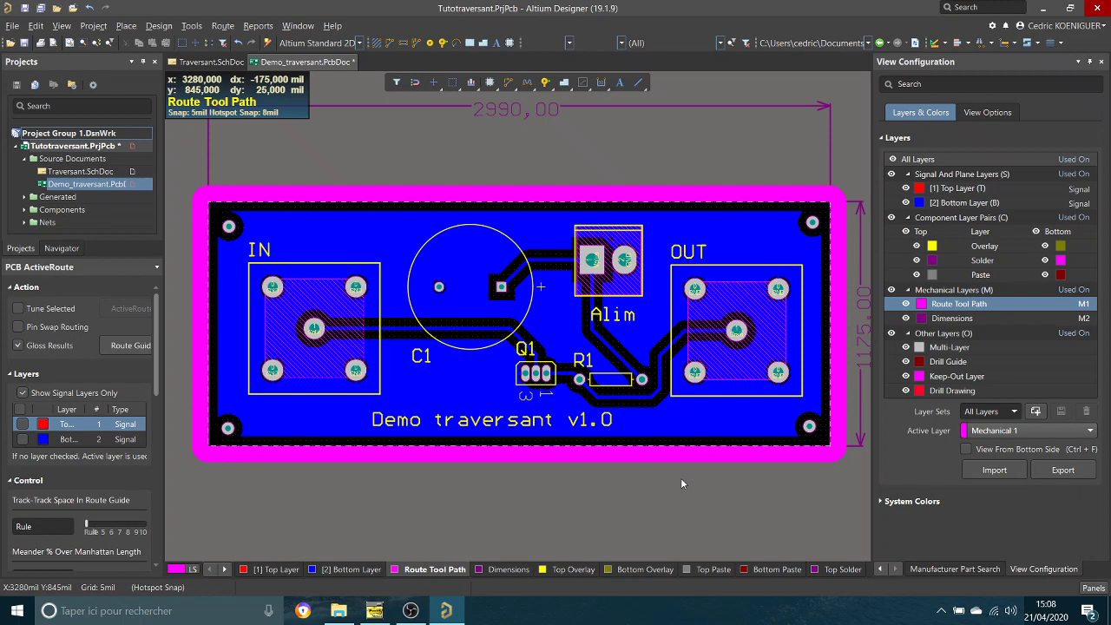
Step: Inspect the board in the 3D view and return to the 2D layout
key("3")
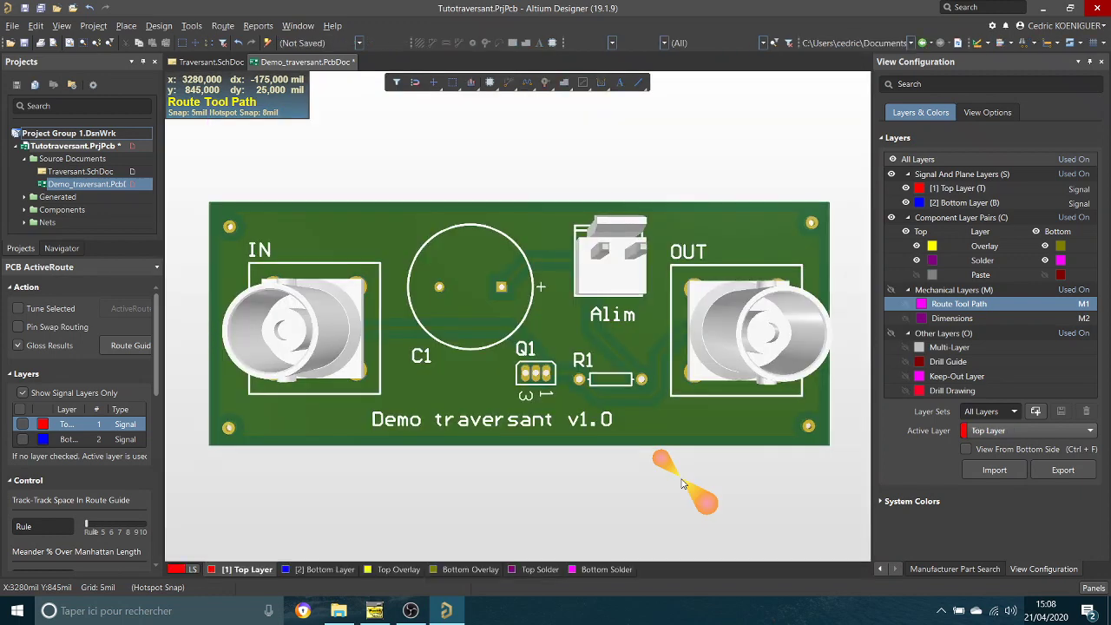
key("ctrl+w")
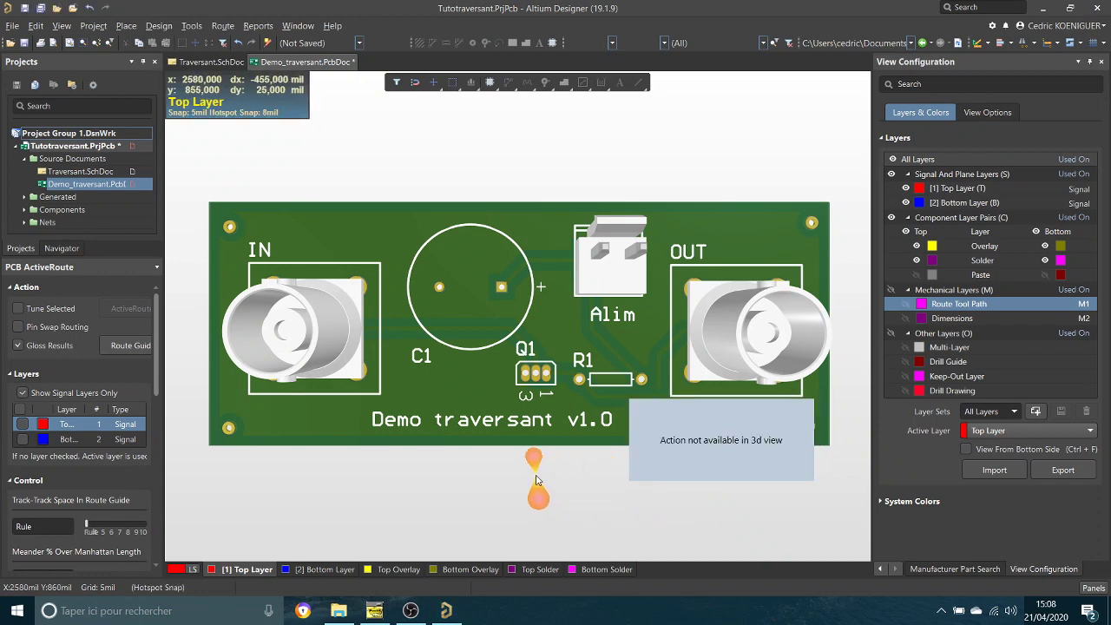
scroll(536, 479, "down", 1)
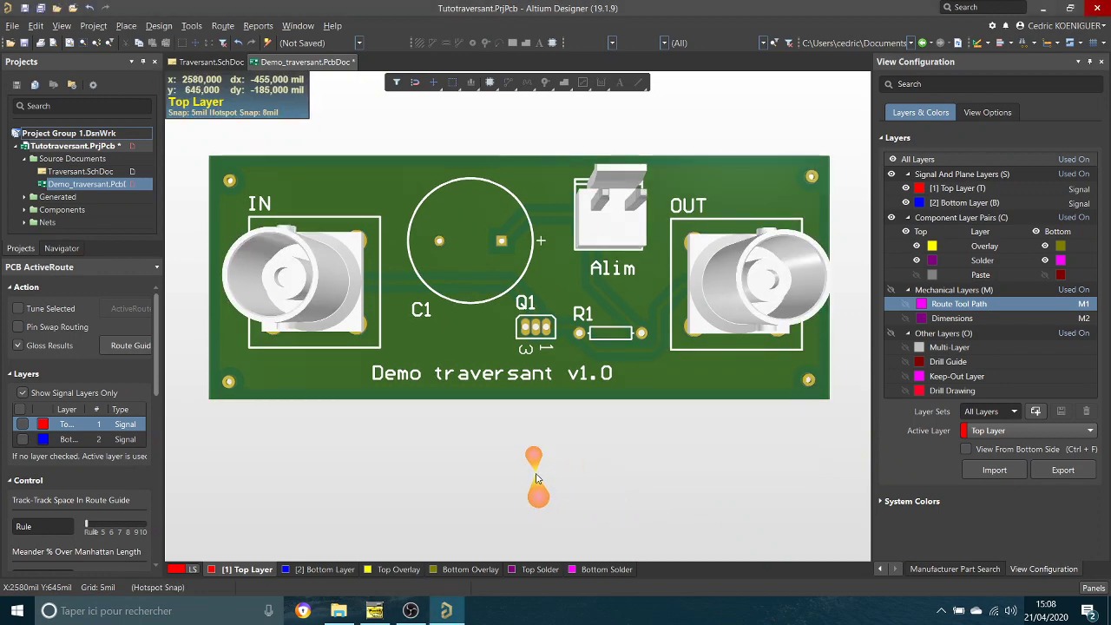
scroll(536, 479, "up", 1)
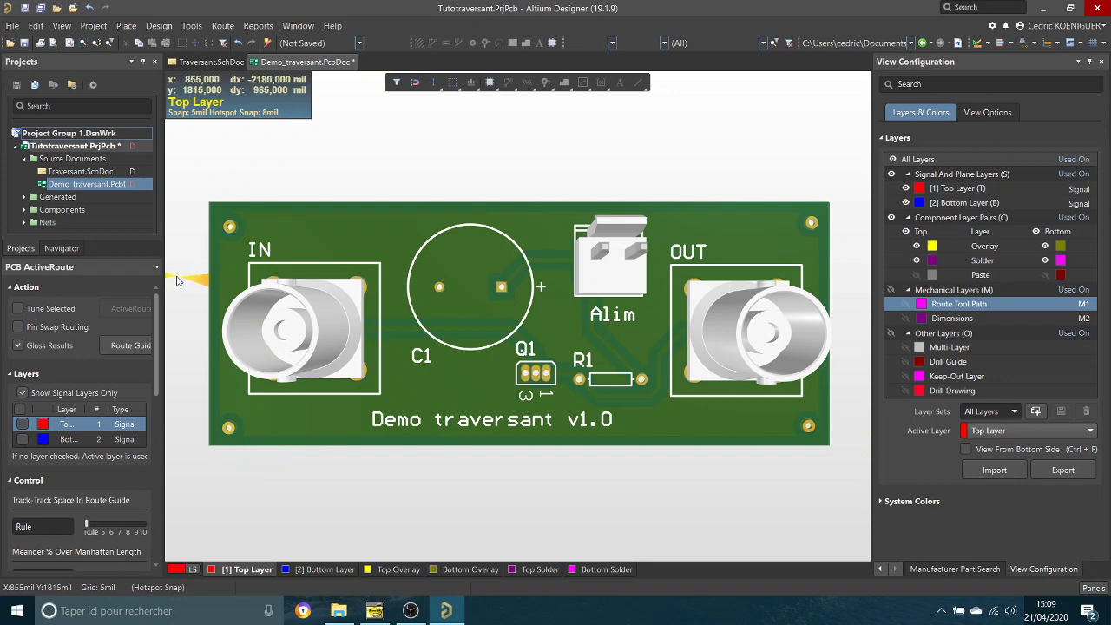
key("2")
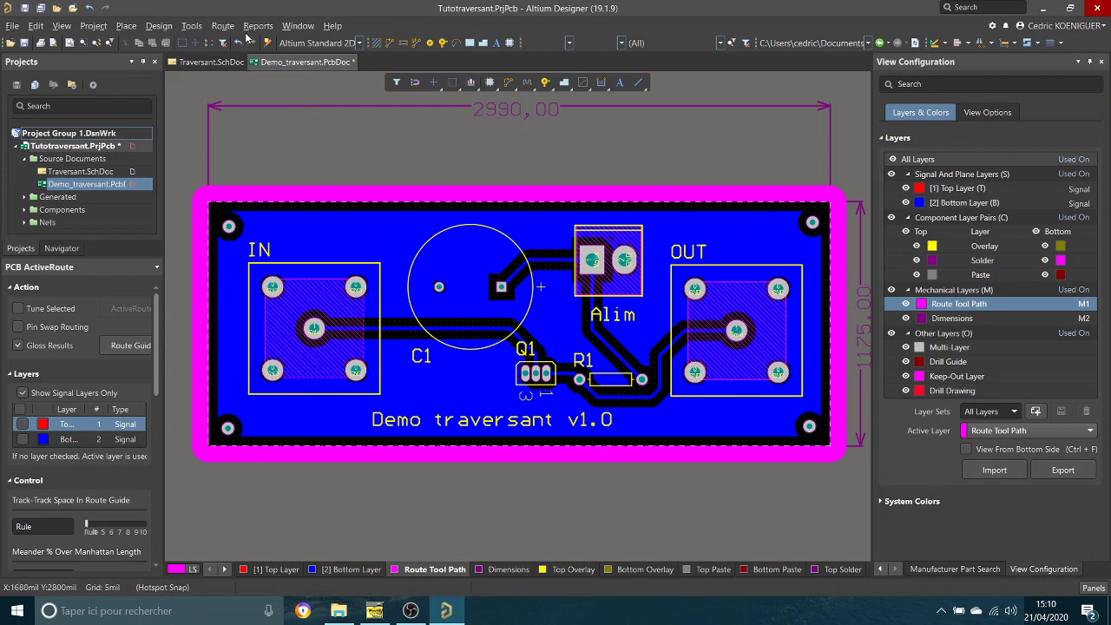
Step: Run the design rule check on the board, review the rule violations in the report, and return to the PCB document
left_click(204, 30)
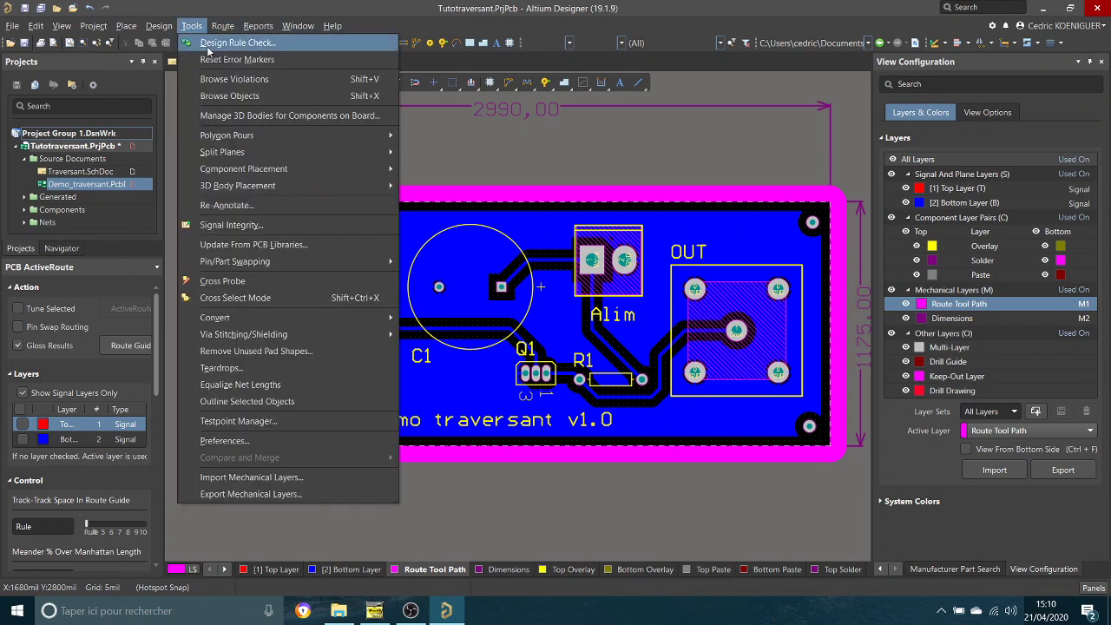
left_click(209, 43)
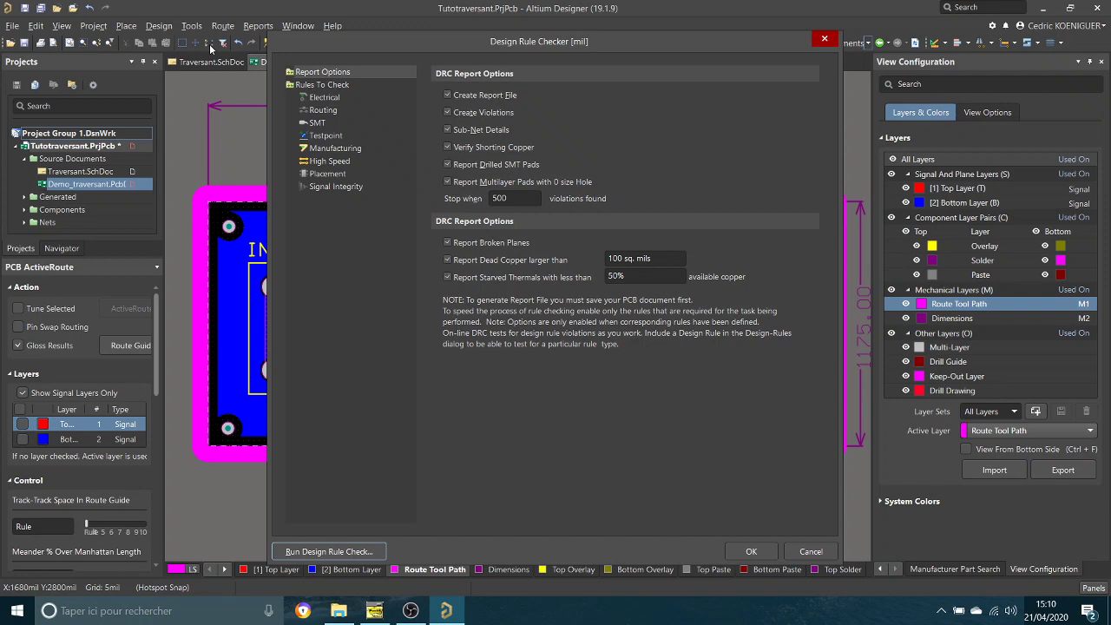
left_click(322, 552)
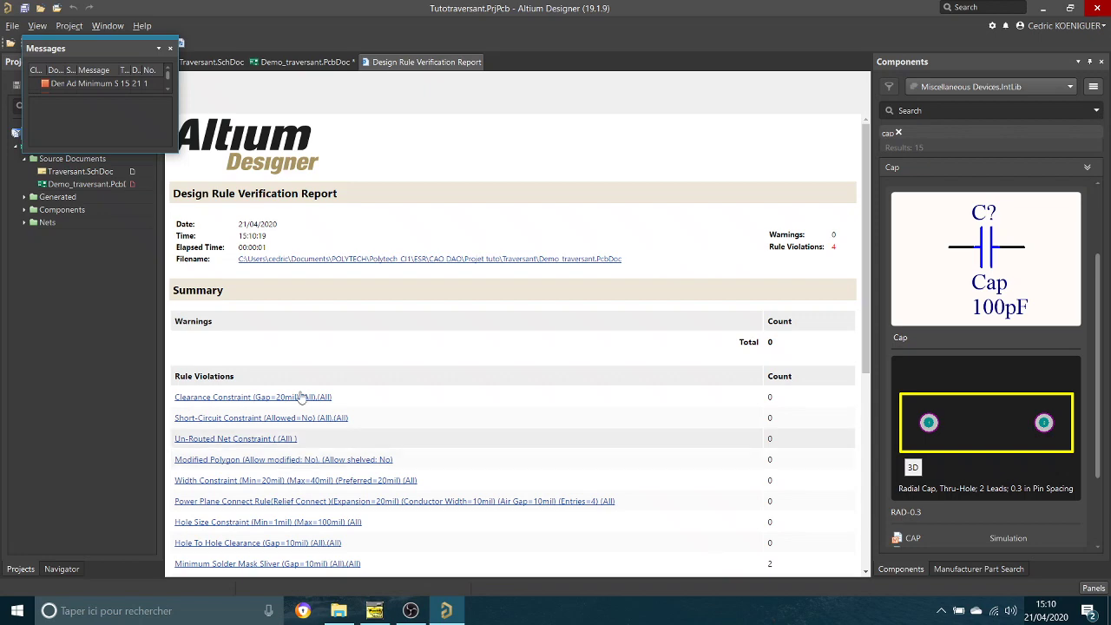
left_click(171, 49)
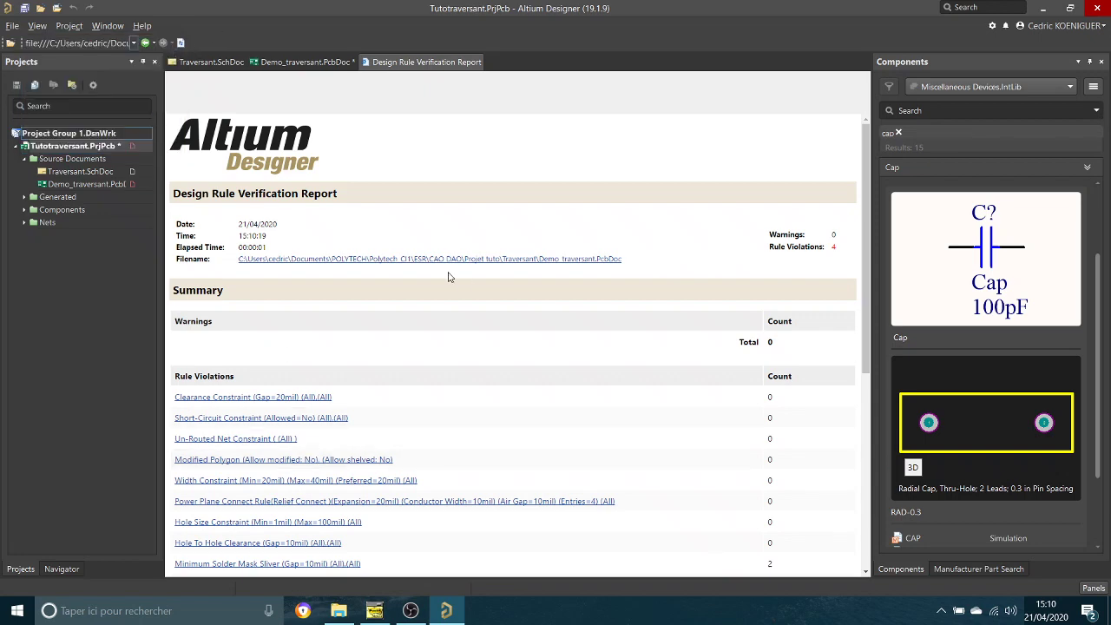
scroll(464, 273, "down", 3)
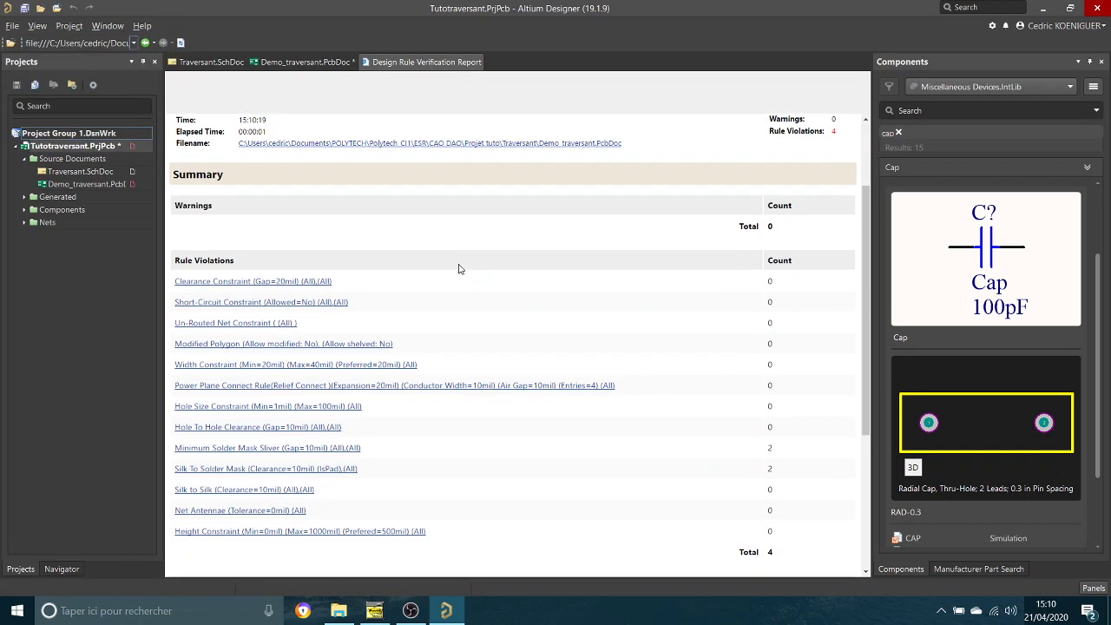
scroll(807, 203, "up", 2)
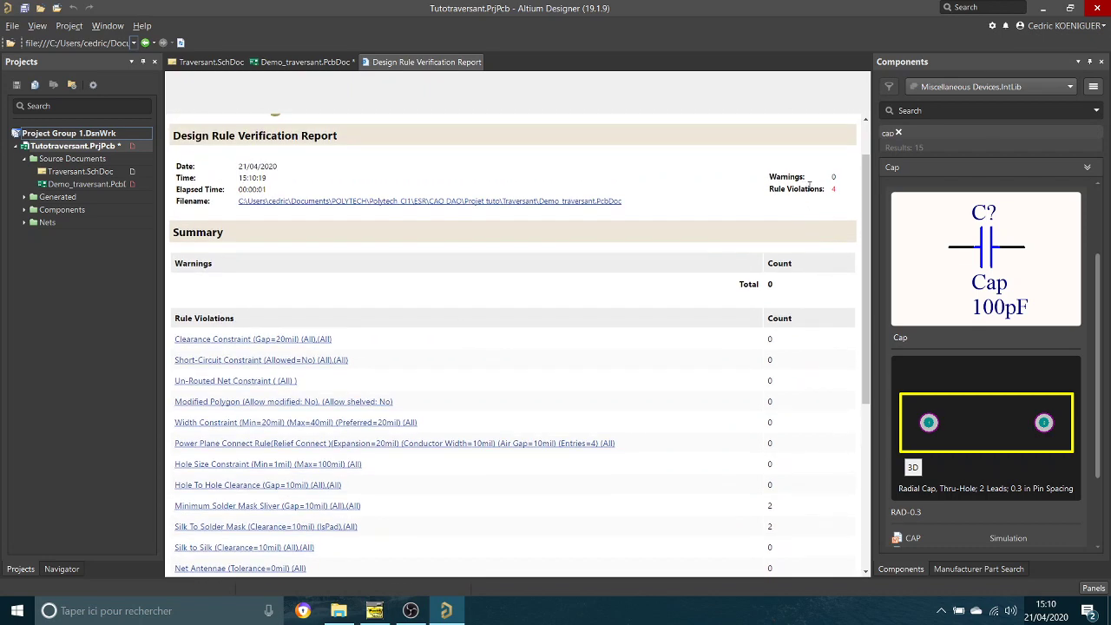
scroll(820, 193, "down", 2)
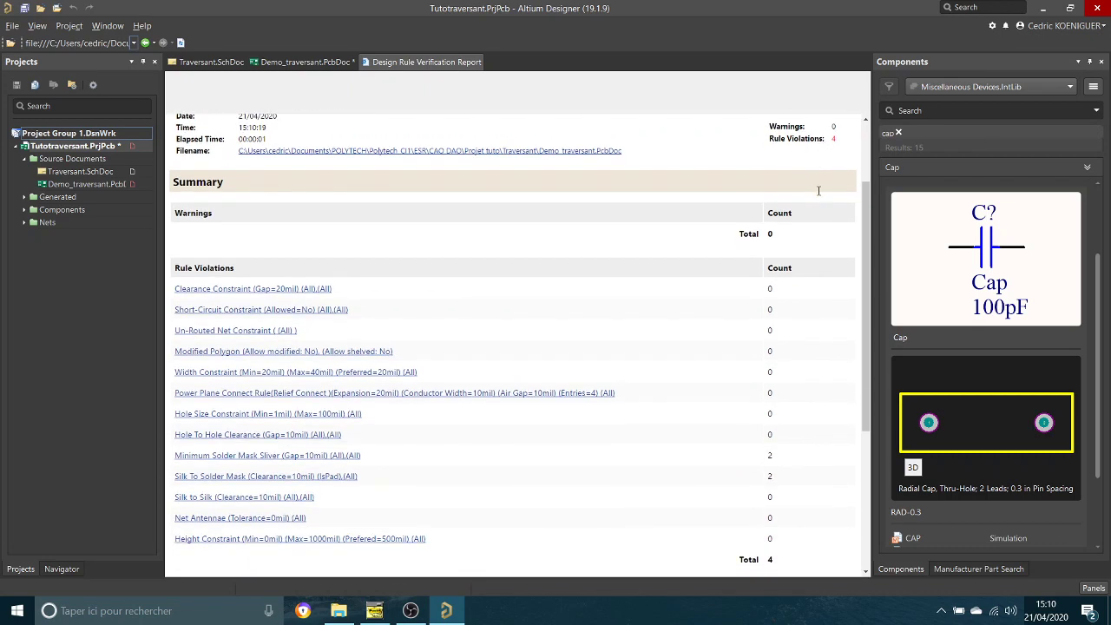
scroll(820, 196, "down", 2)
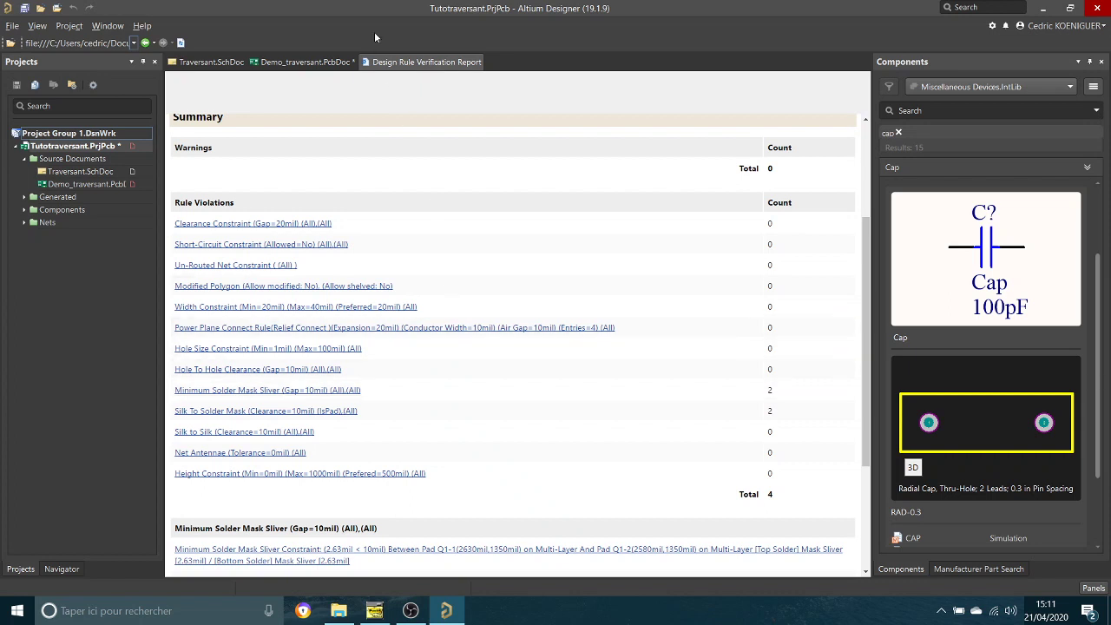
left_click(335, 61)
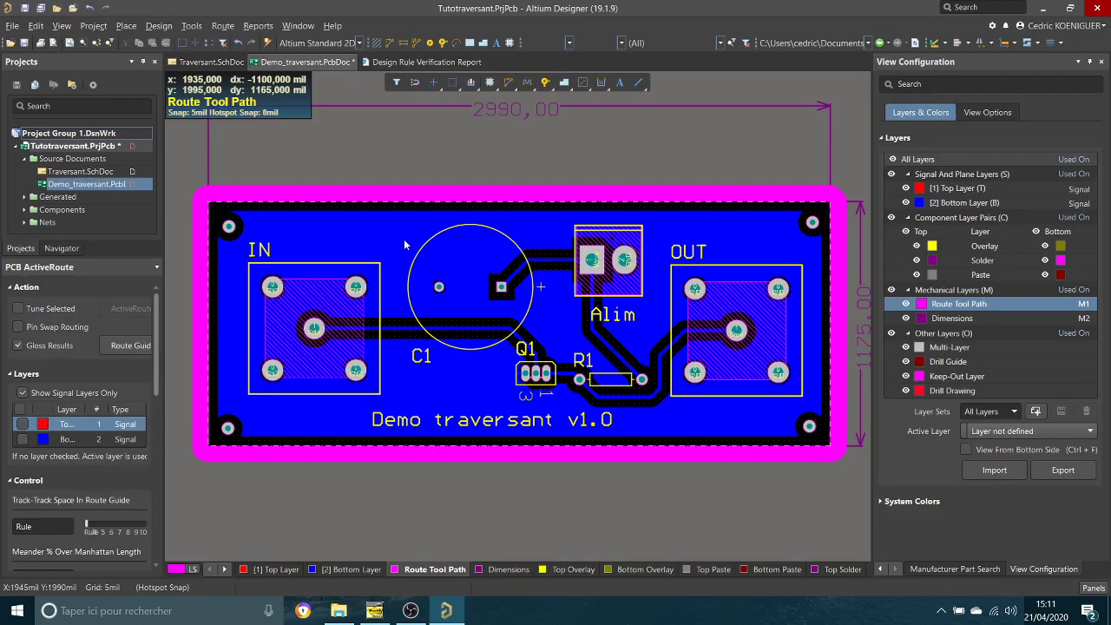